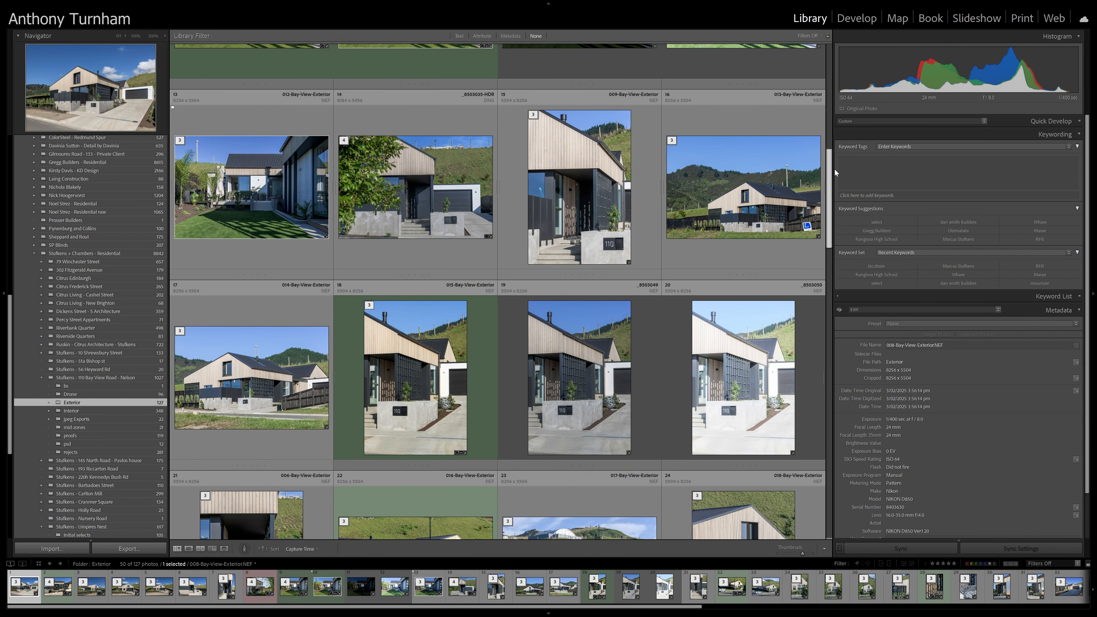
Browse the photos in the Interior folder and view the bathroom photo with the freestanding bath at full size.
left_click(72, 410)
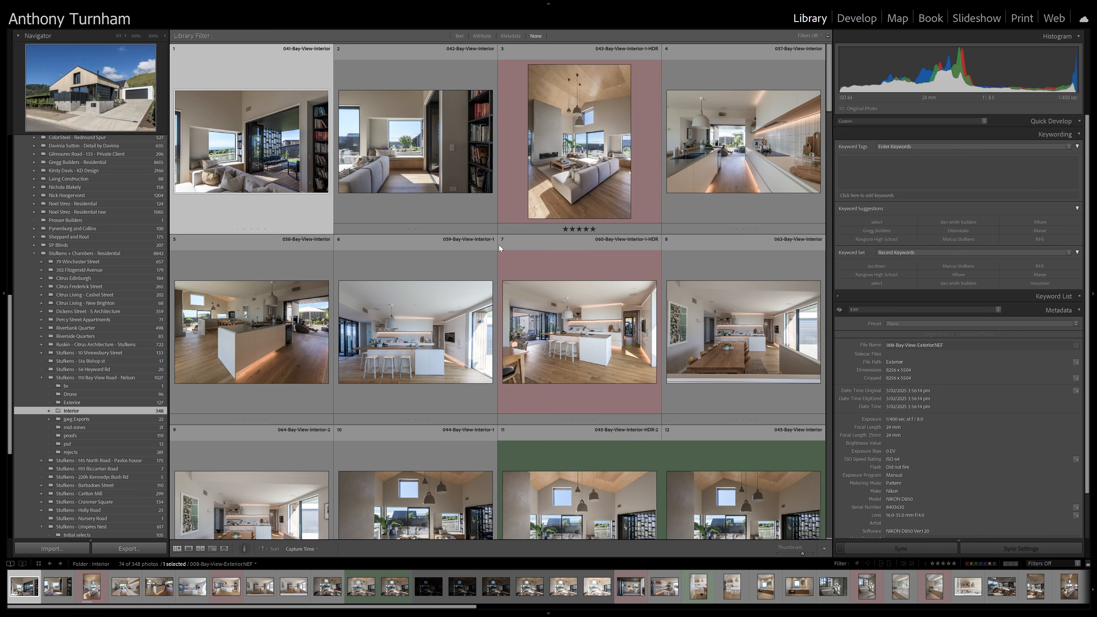
scroll(830, 60, "down", 4)
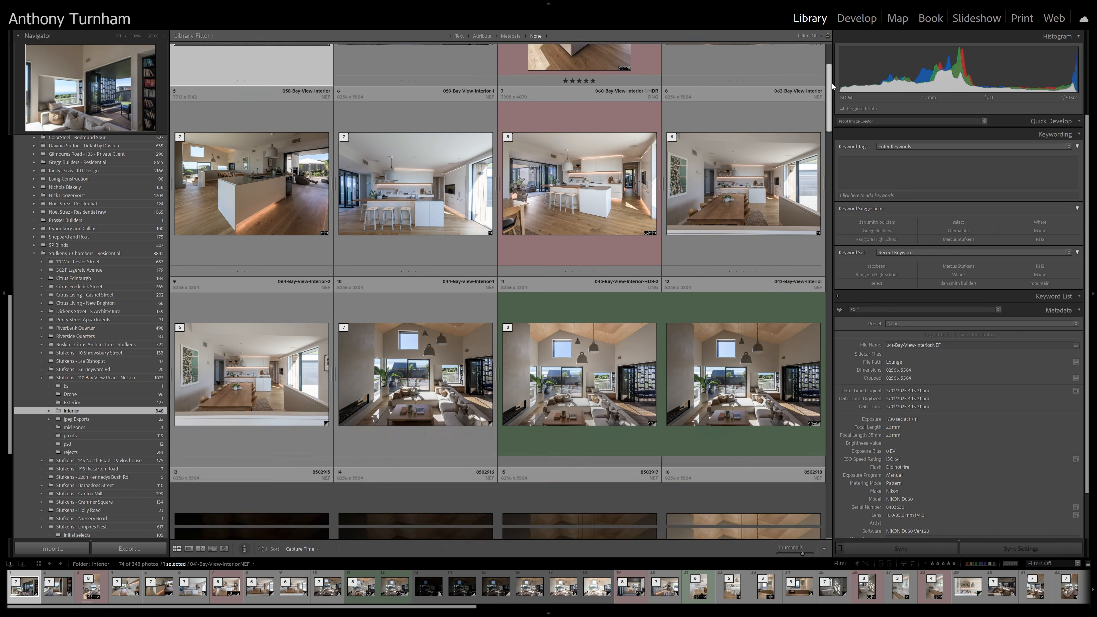
scroll(701, 241, "down", 2)
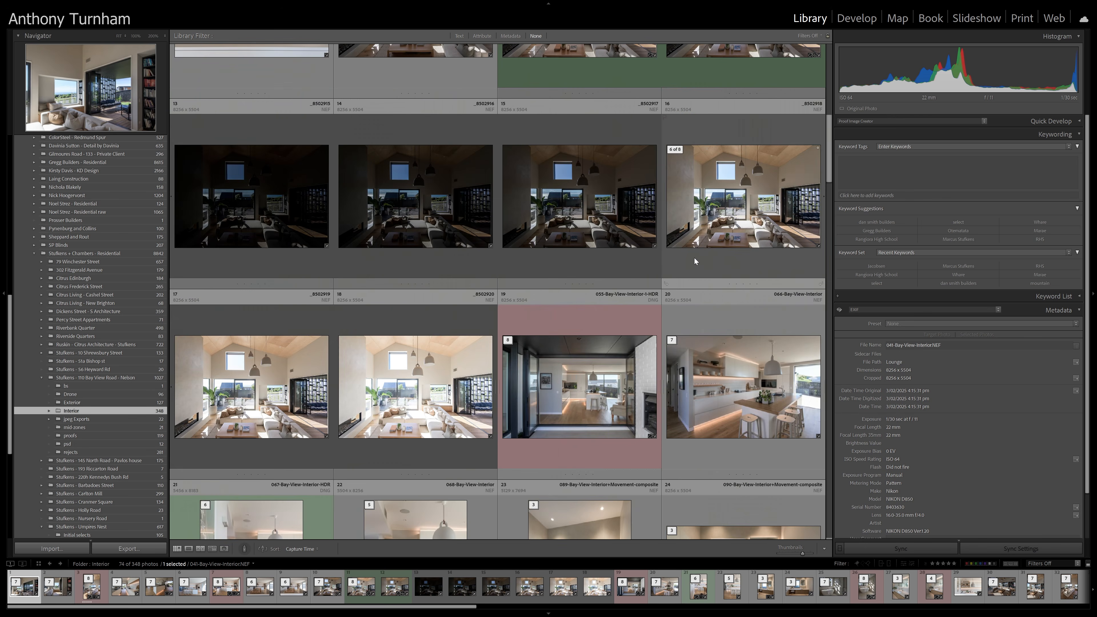
scroll(700, 248, "down", 10)
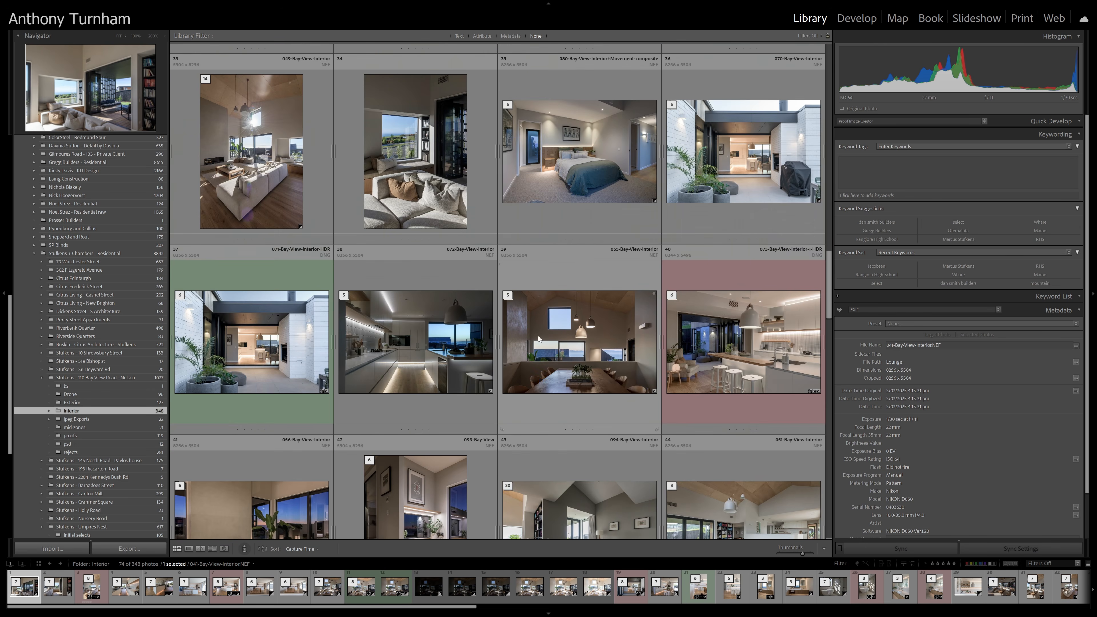
scroll(517, 327, "down", 2)
scroll(484, 352, "down", 2)
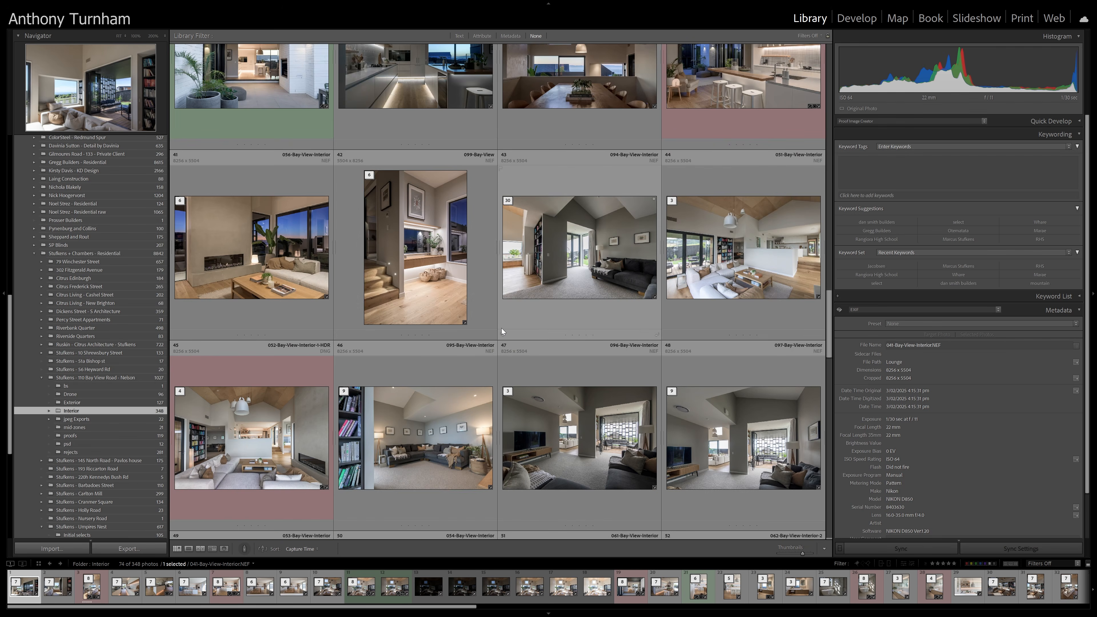
scroll(483, 336, "down", 2)
scroll(483, 336, "down", 2)
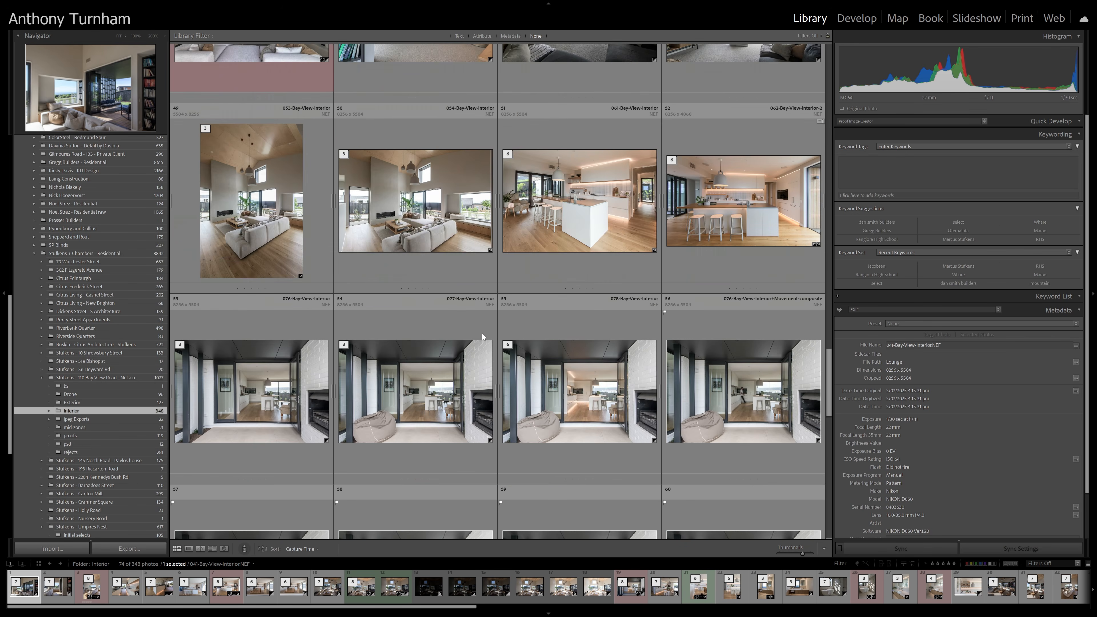
scroll(482, 333, "down", 3)
scroll(481, 335, "down", 3)
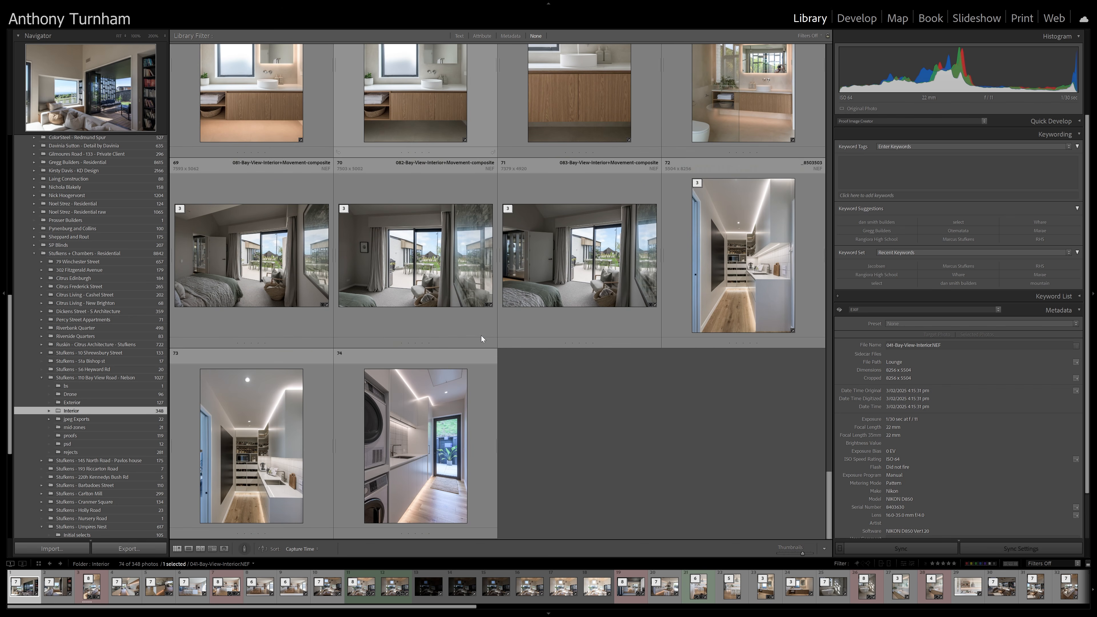
left_click_drag(828, 496, 804, 206)
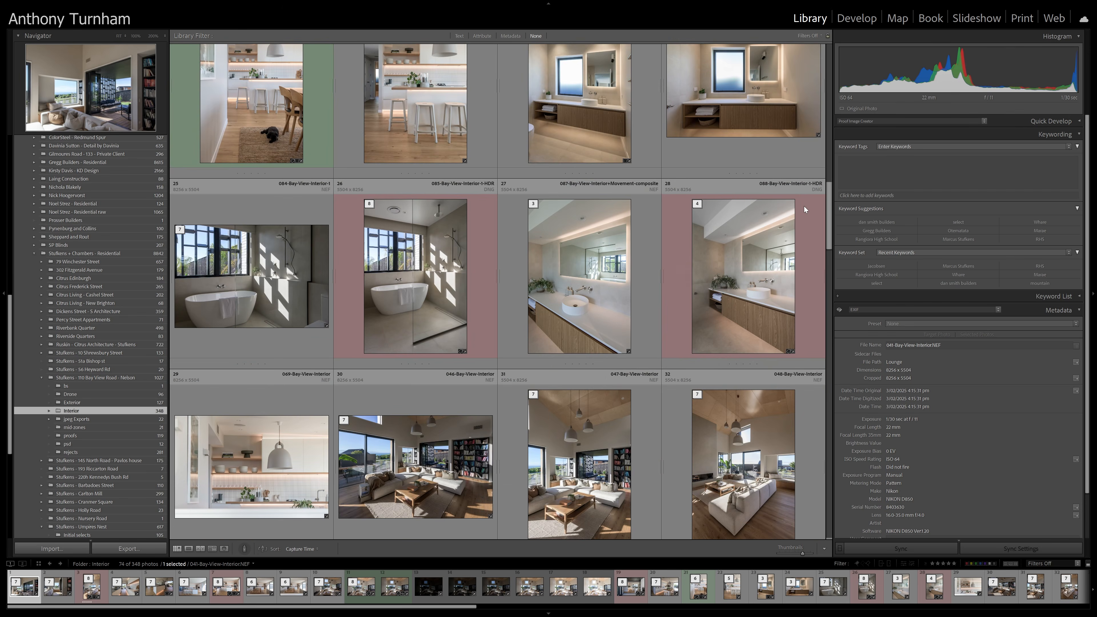
double_click(434, 259)
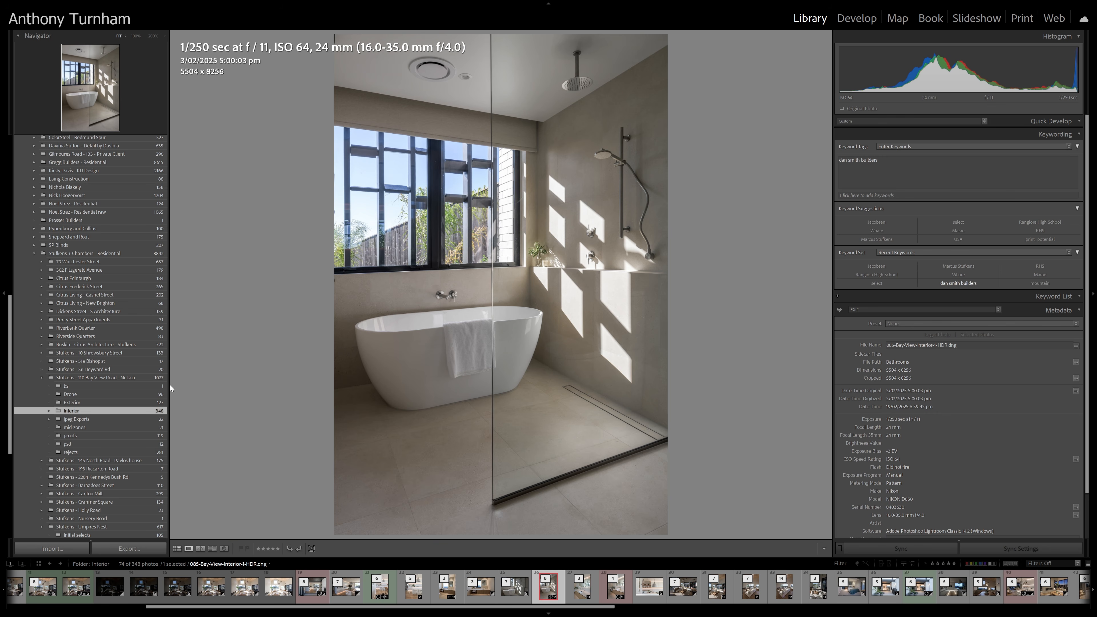
Show the psd folder's photos as a grid and look over the exterior and interior thumbnails.
left_click(107, 443)
key("g")
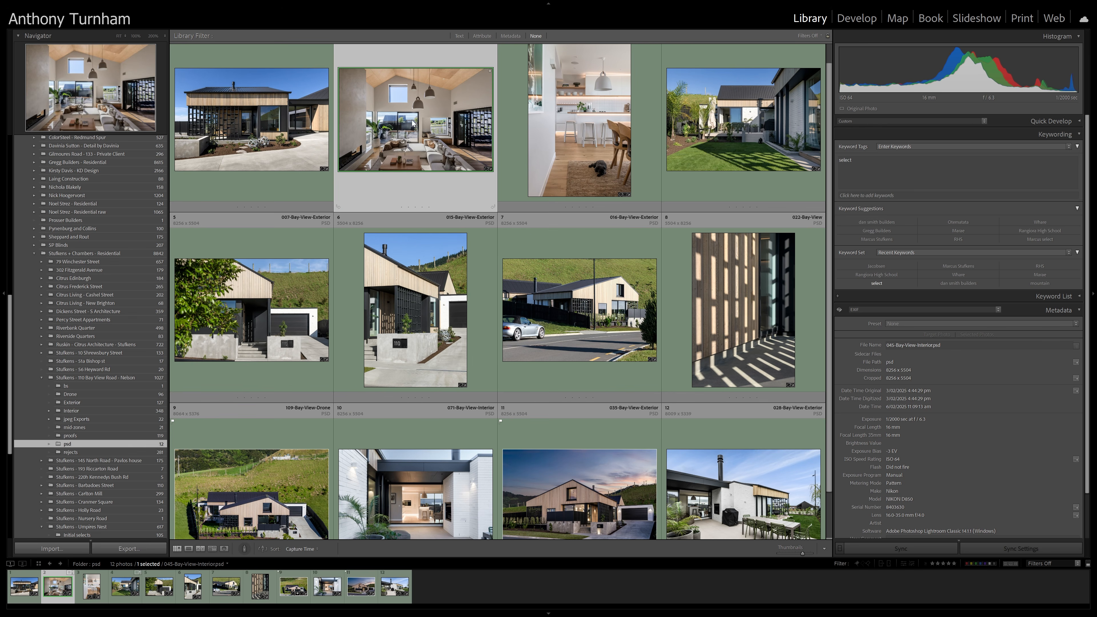
scroll(652, 263, "down", 1)
scroll(652, 263, "up", 1)
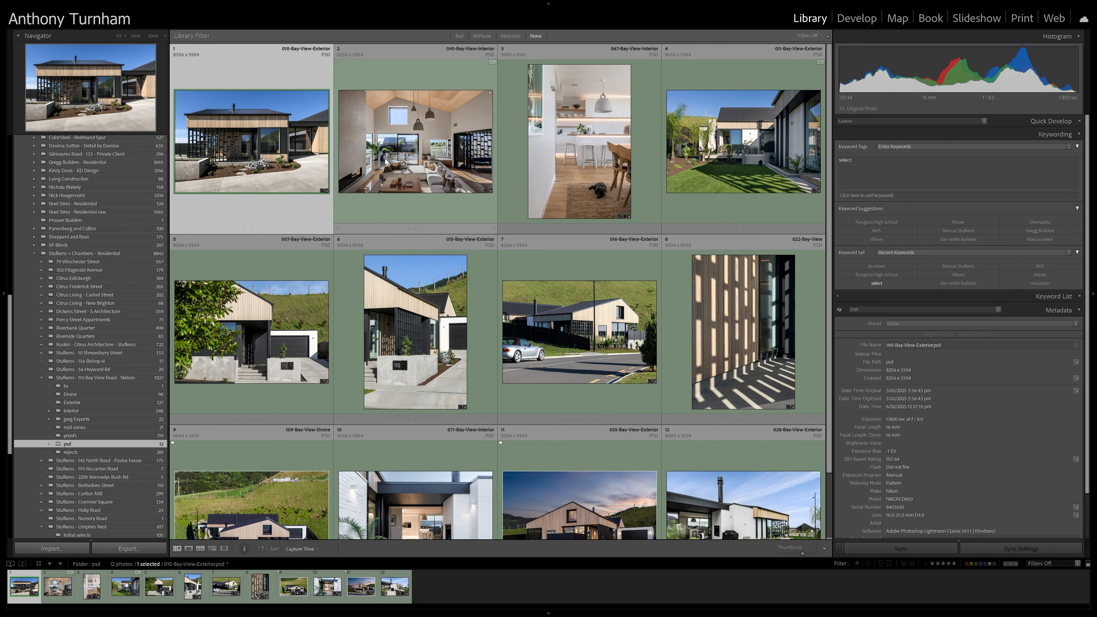
left_click(414, 169)
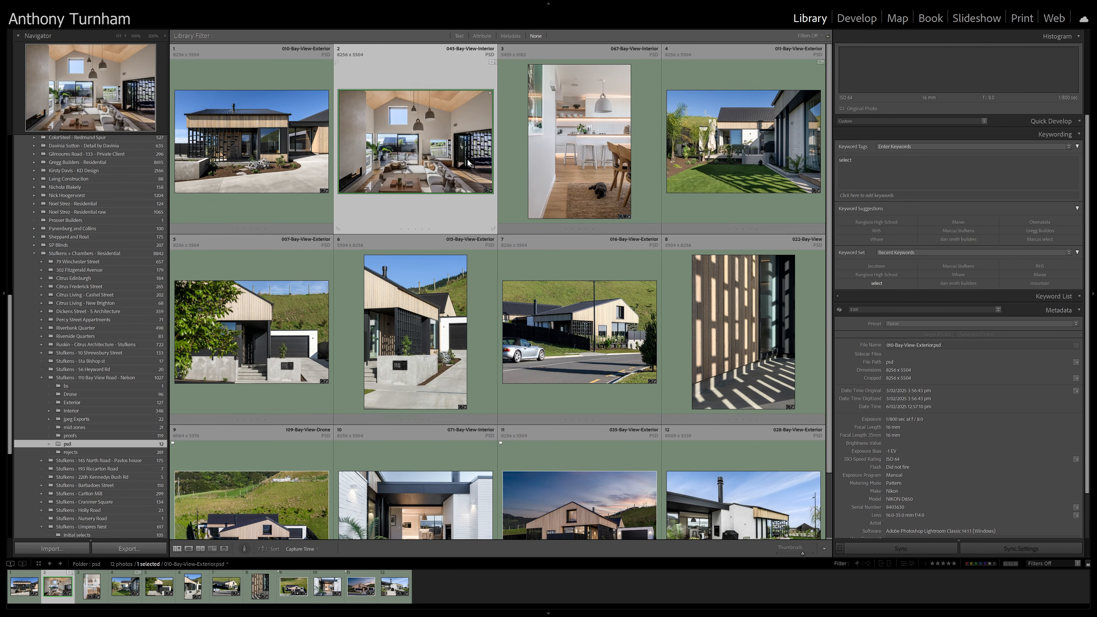
left_click(714, 163)
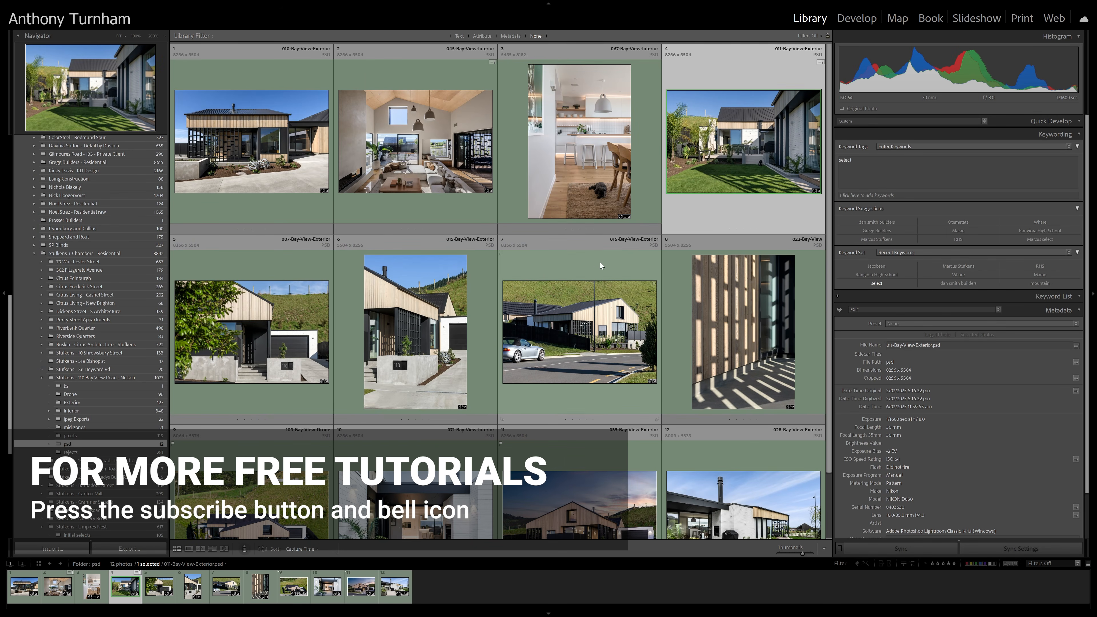
left_click(565, 314)
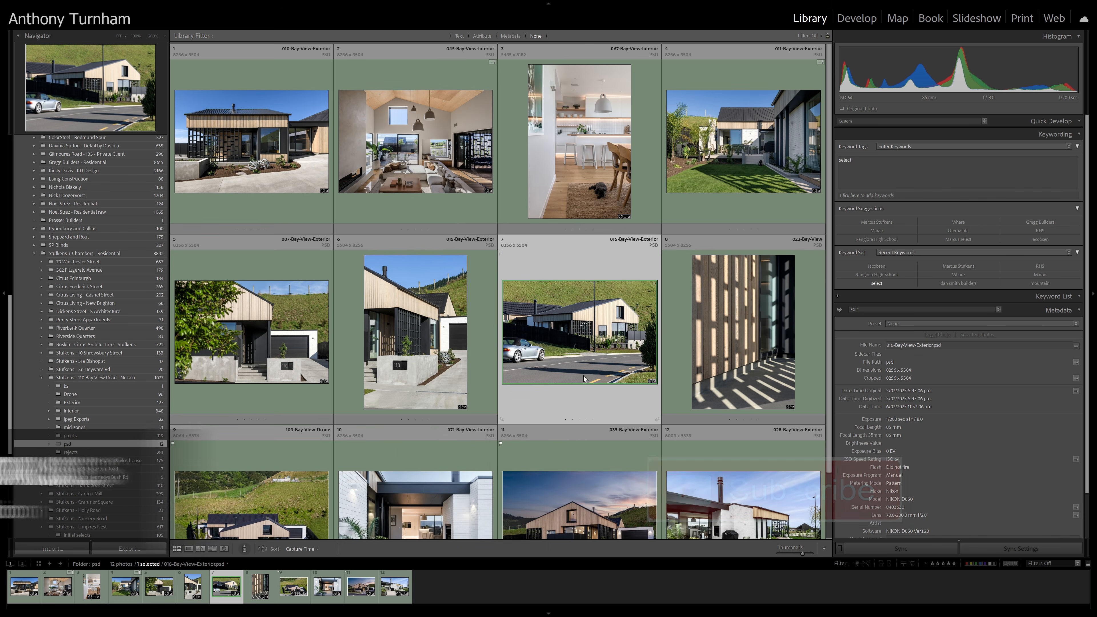
scroll(584, 380, "down", 1)
View the dusk exterior, courtyard and street-front house photos one after another at full size.
double_click(543, 480)
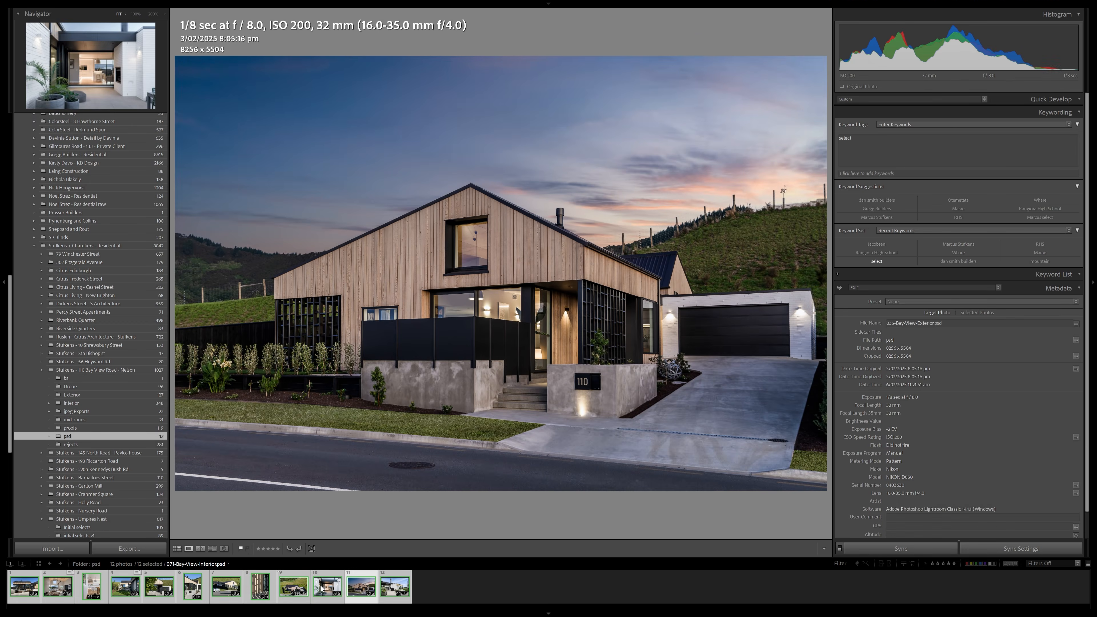
left_click(324, 589)
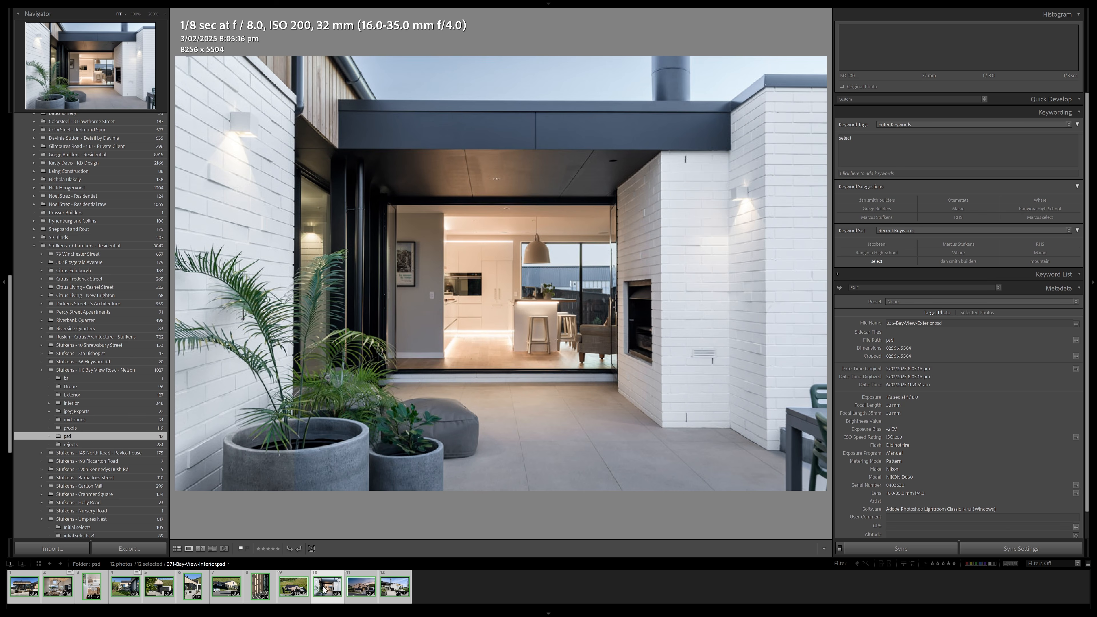
left_click(226, 586)
left_click(193, 588)
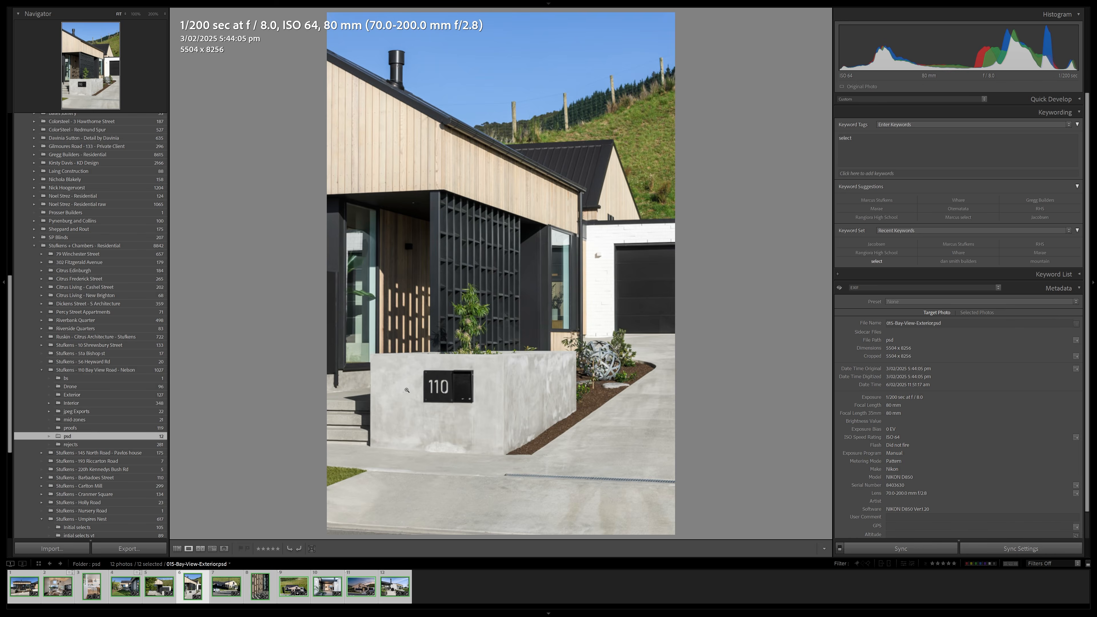
left_click(159, 587)
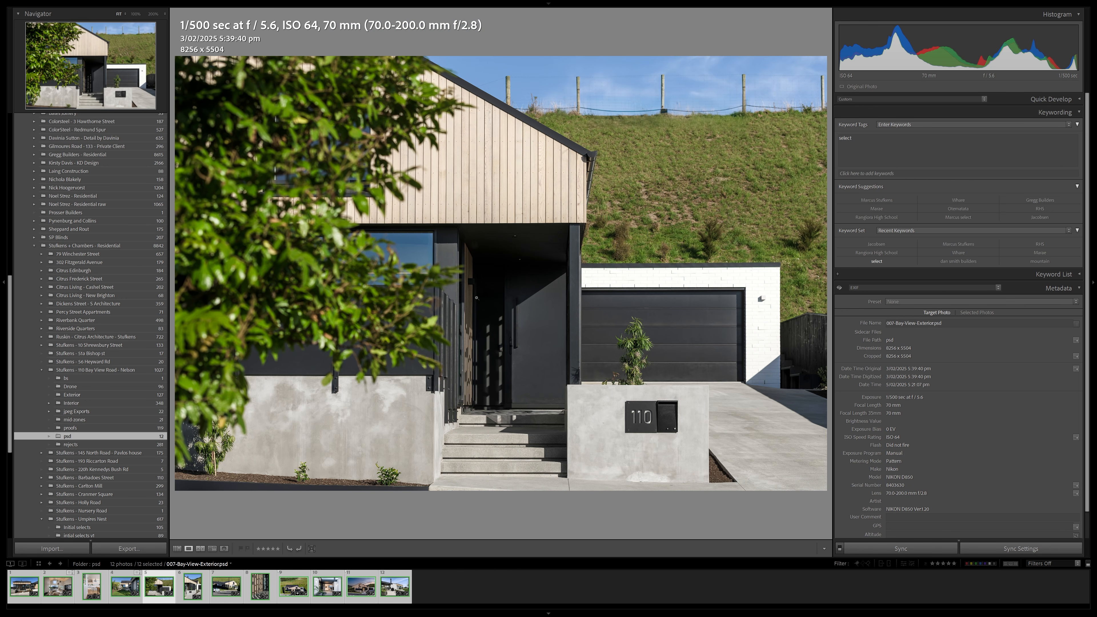
Send the kitchen photo with the dog on the rug to Luminar Neo for editing.
left_click(91, 587)
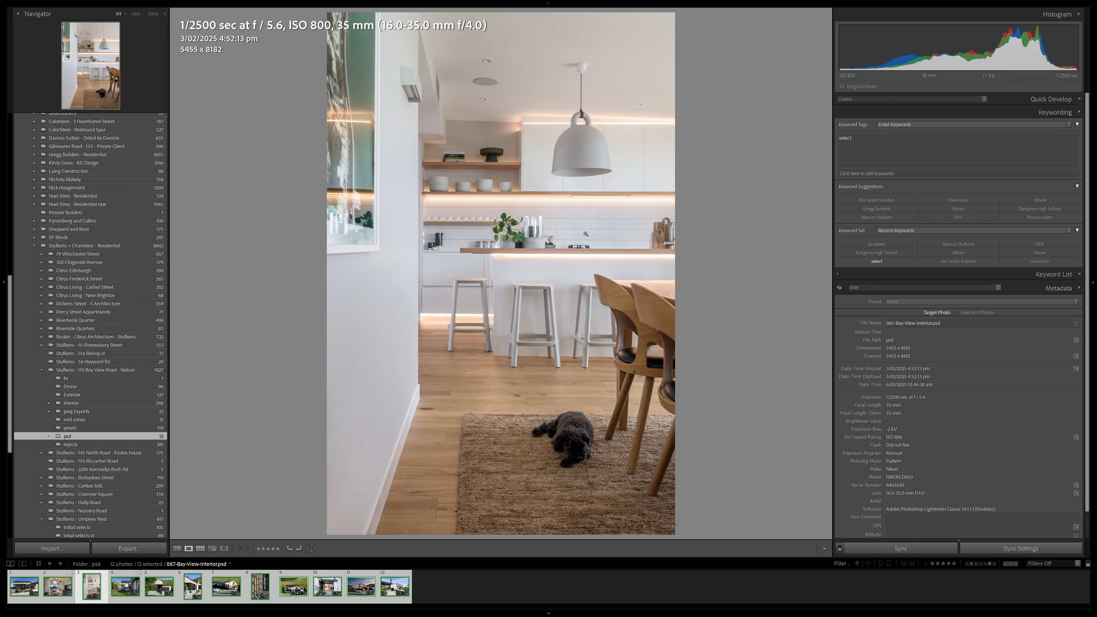
right_click(586, 234)
mouse_move(715, 309)
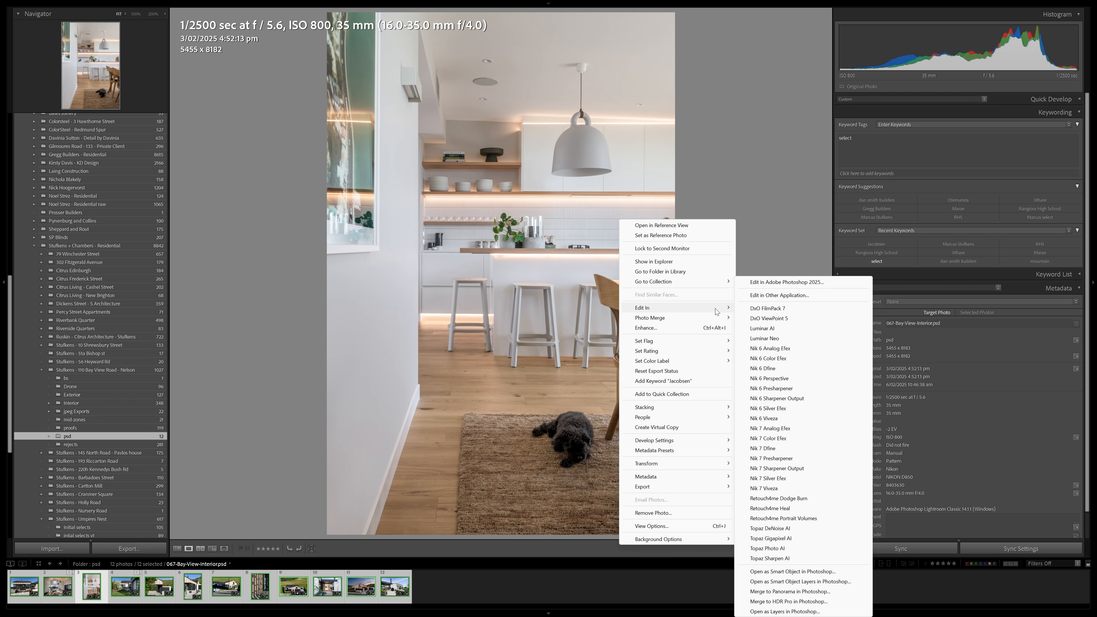
left_click(777, 341)
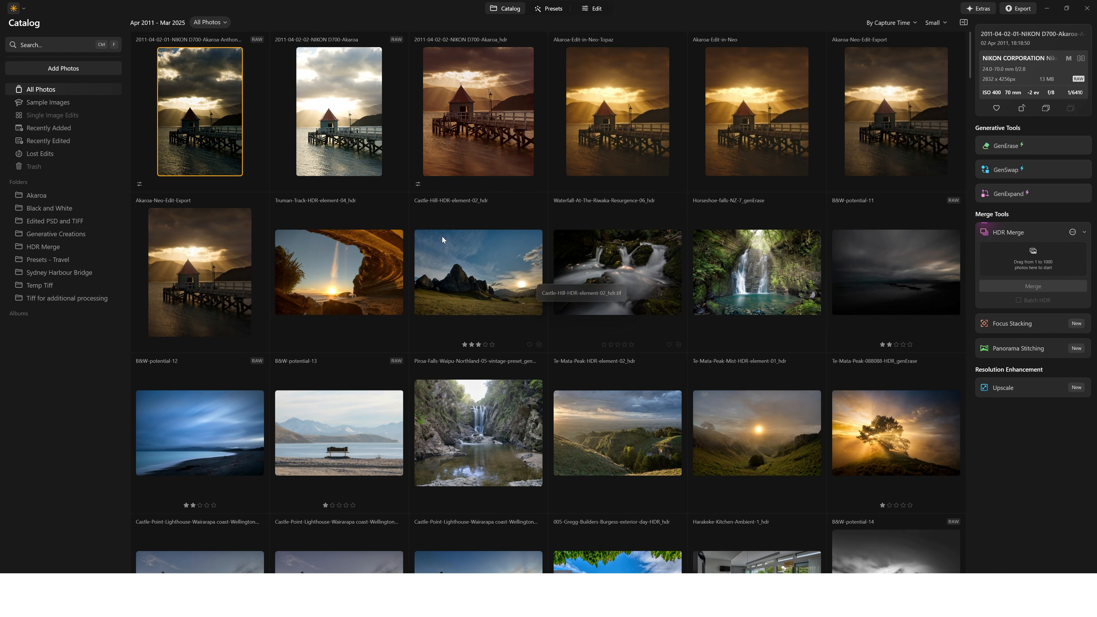
Look over the pier photos among all catalog photos and the contents of the Edited PSD and TIFF folder.
left_click(356, 141)
left_click(443, 130)
scroll(530, 276, "down", 2)
scroll(469, 250, "up", 2)
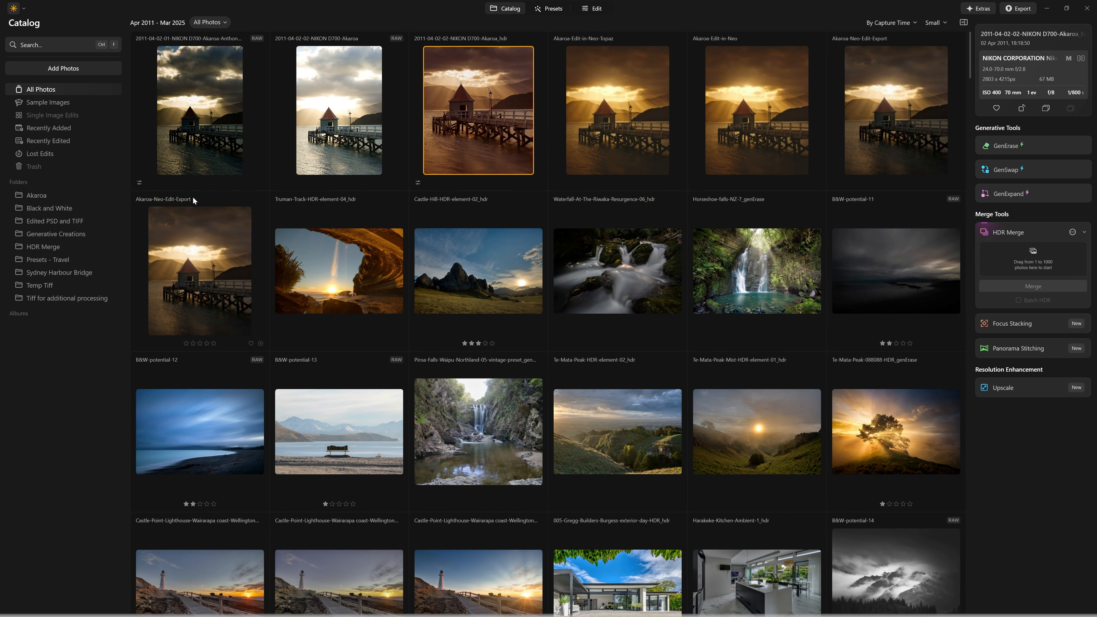
left_click(78, 220)
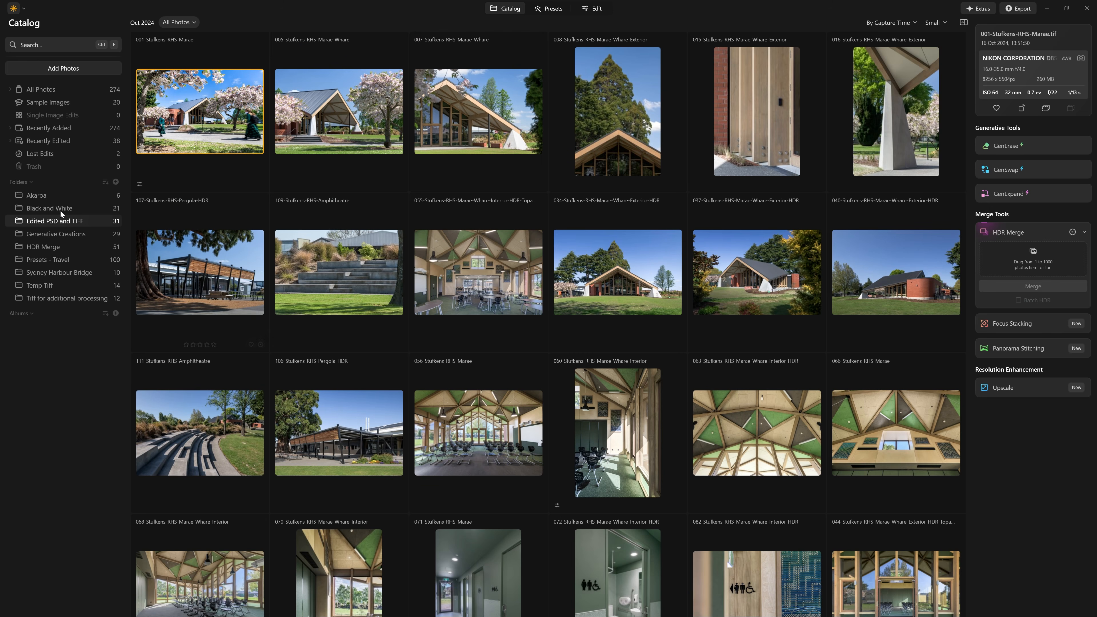
Open the living room photo B&W-potential-26 from the Temp Tiff folder for editing.
left_click(48, 285)
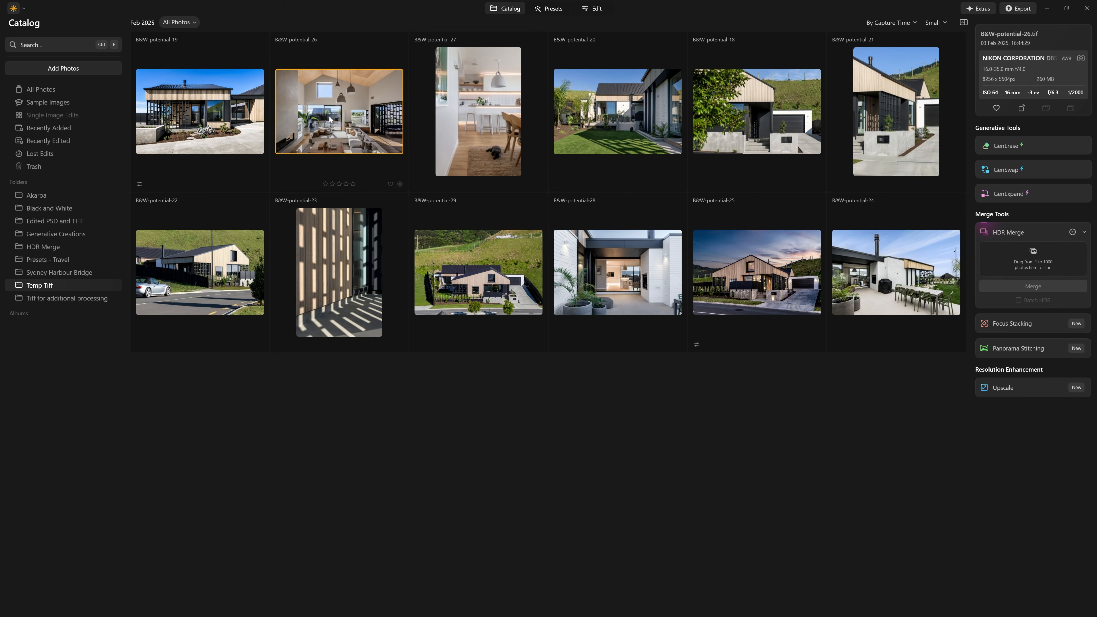
double_click(330, 116)
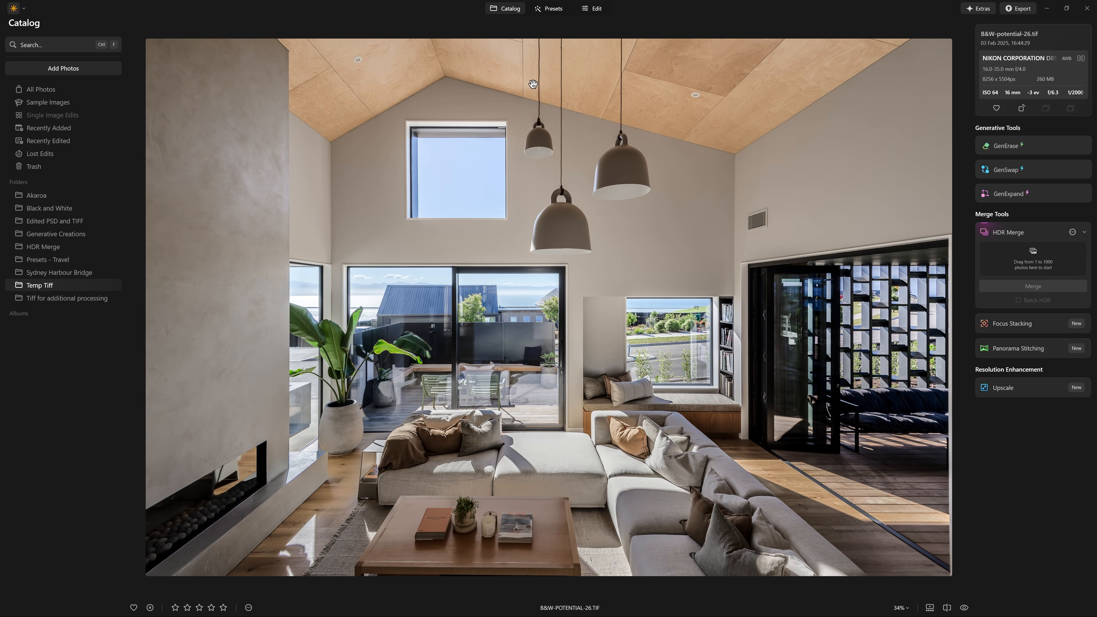
left_click(599, 12)
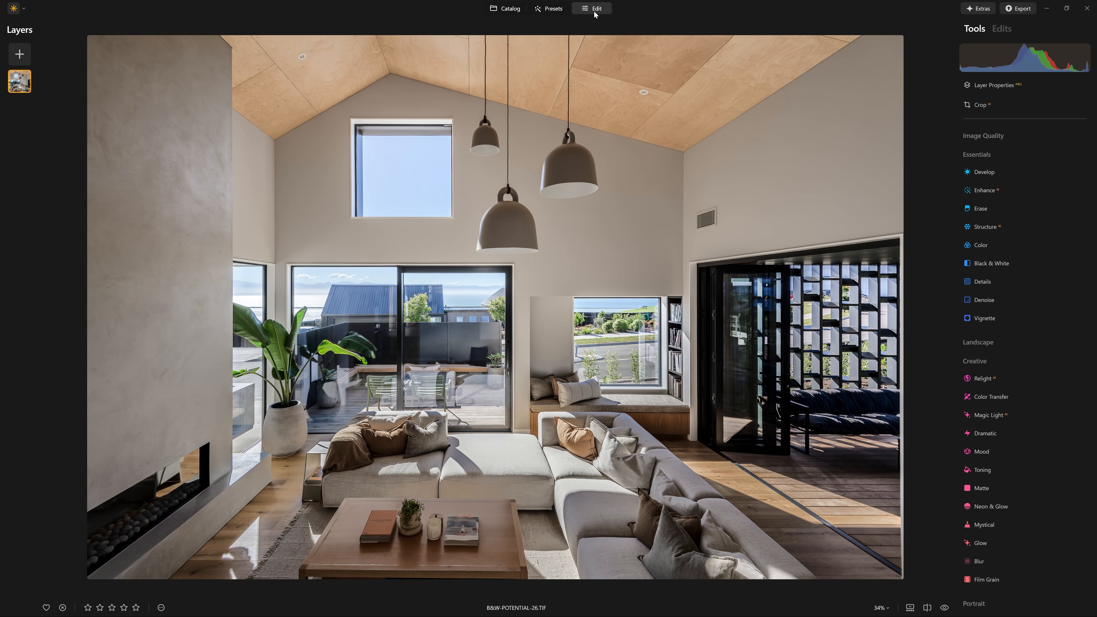
Review the editing tools and collapse the Essentials and Creative tool groups.
scroll(993, 195, "down", 1)
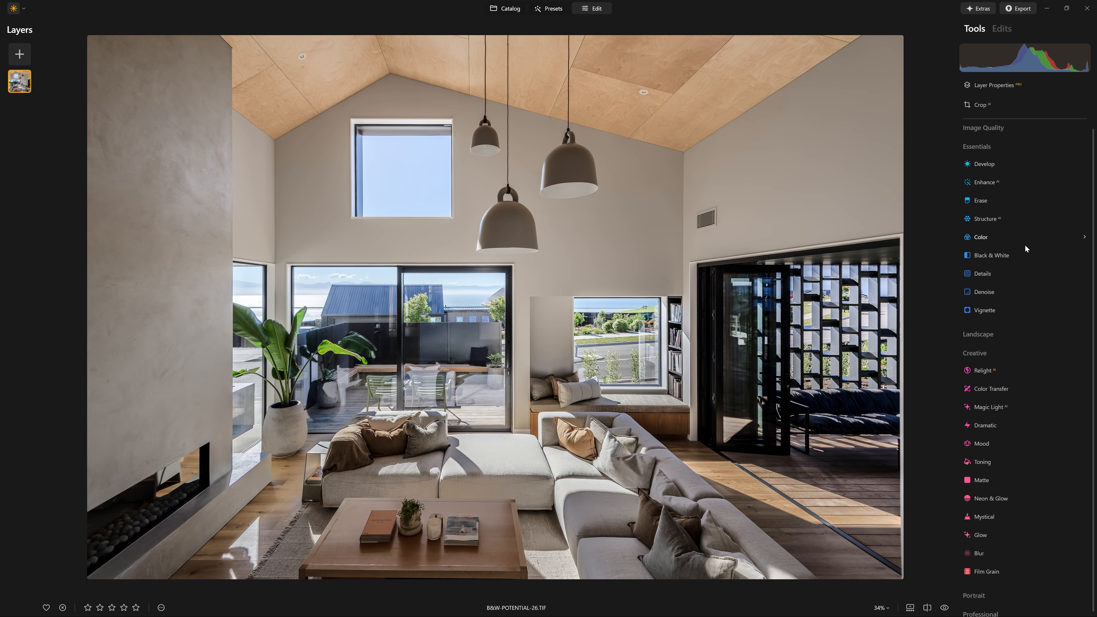
left_click(979, 143)
left_click(981, 193)
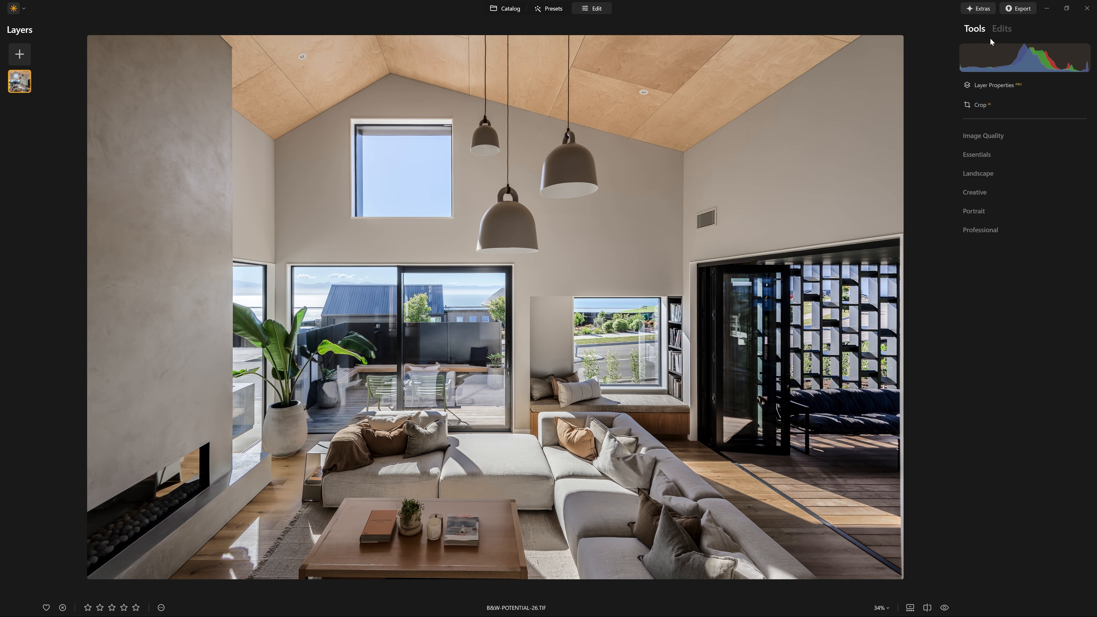
Apply the AT Archi Pop 2 preset from My Presets to the living room photo.
left_click(553, 11)
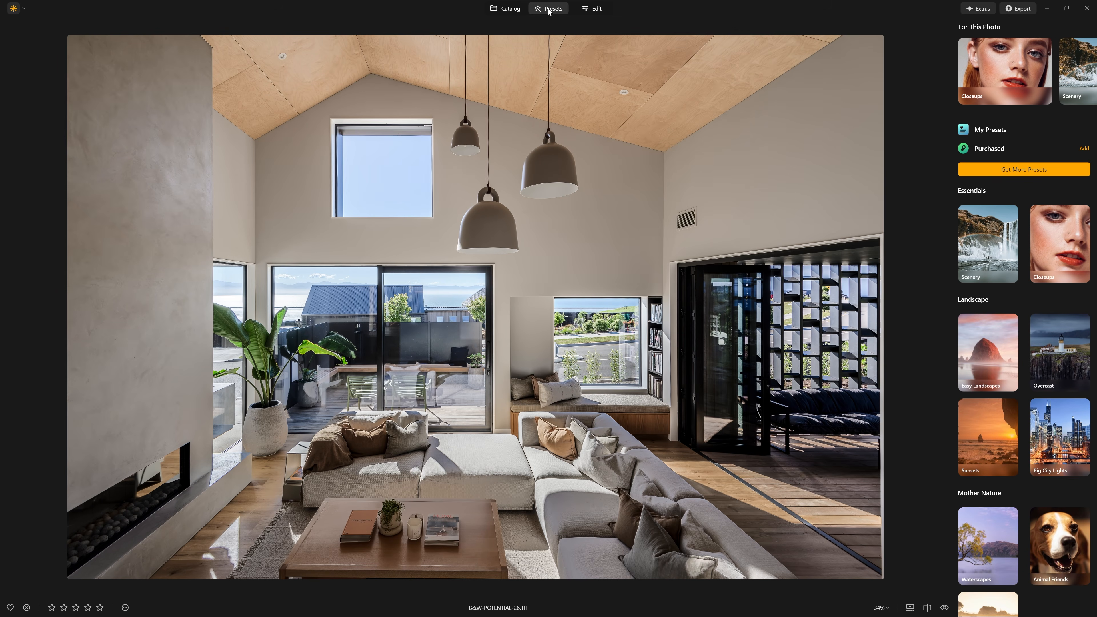
left_click(990, 130)
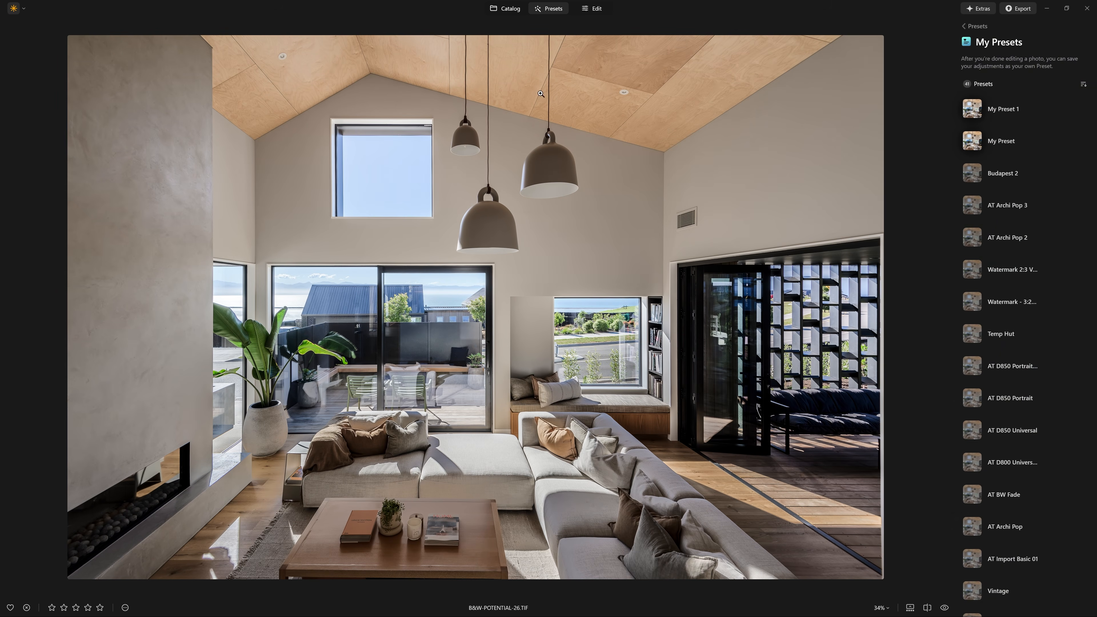
left_click(971, 239)
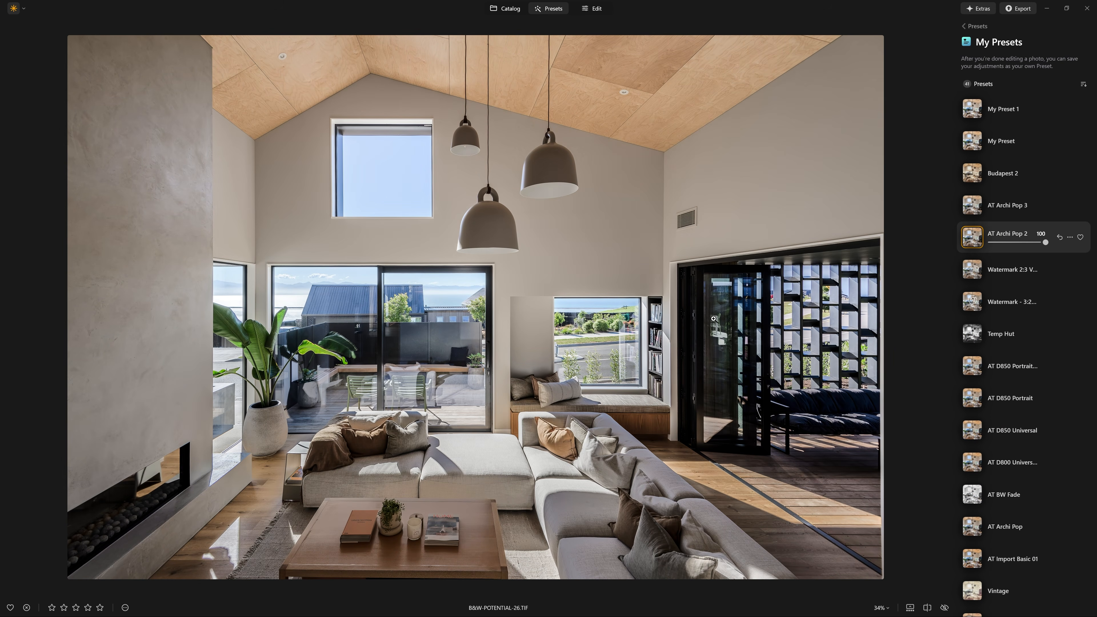
Compare the living room photo before and after the preset, including with the split divider across the upper walls and windows.
key("backslash")
key("backslash")
key("backslash")
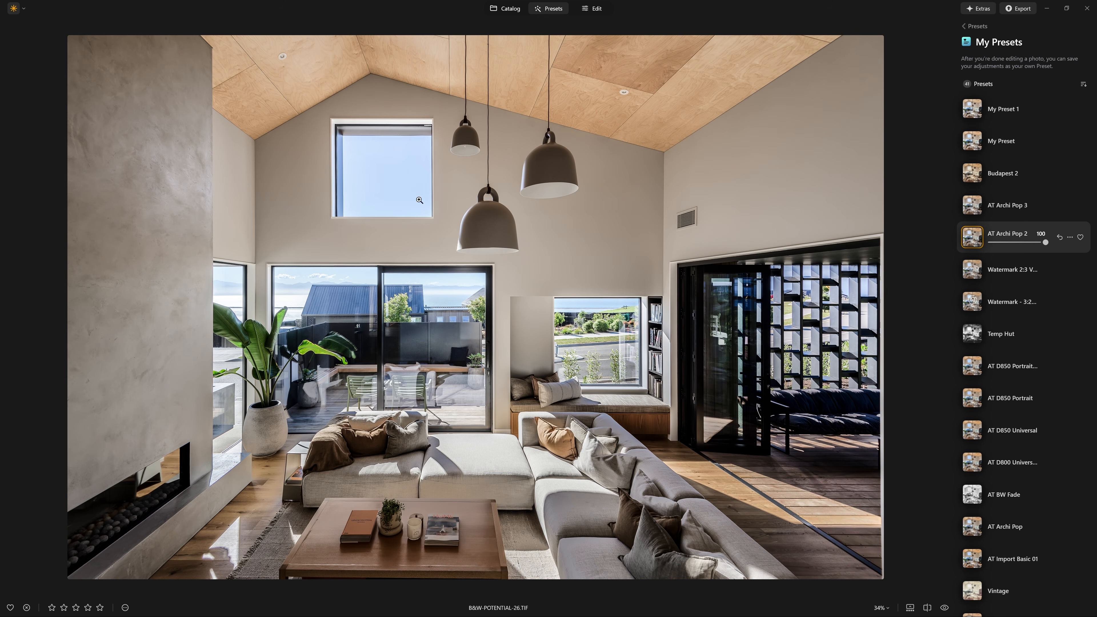
left_click(592, 8)
left_click_drag(486, 307, 152, 273)
left_click_drag(271, 306, 466, 290)
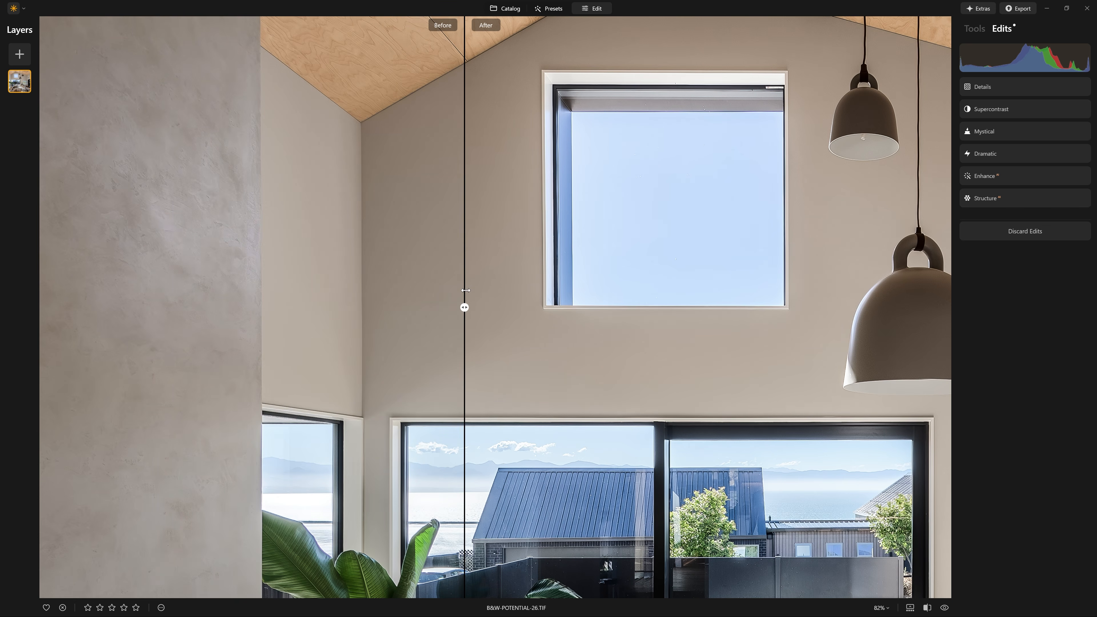
Return to the Catalog and revert the B&W-potential-26 living room photo to its original state.
left_click(514, 12)
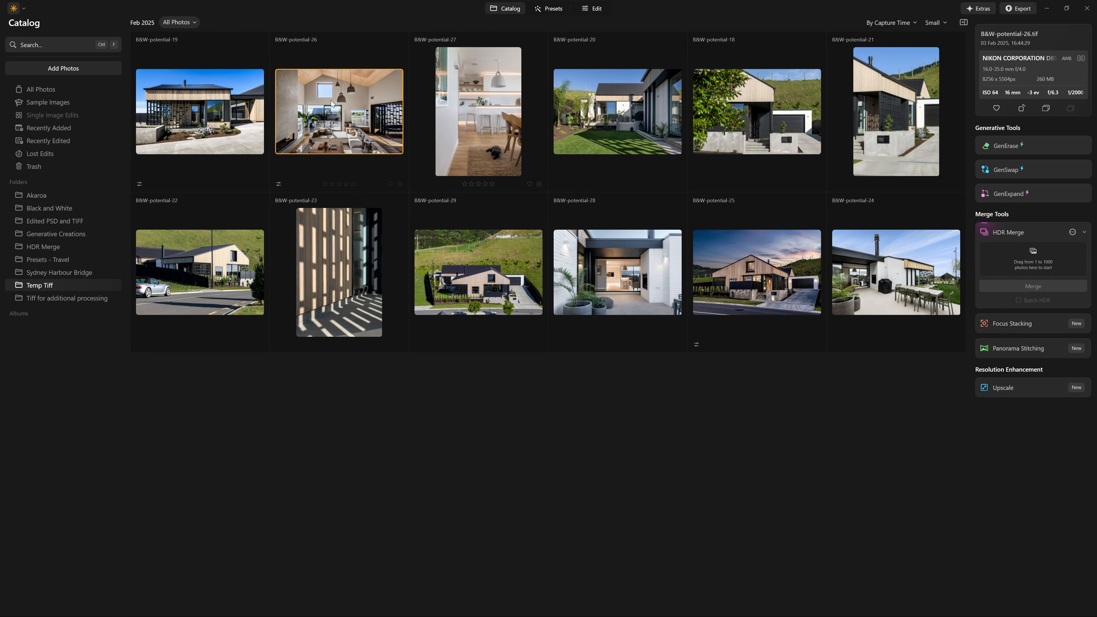
right_click(332, 100)
mouse_move(370, 190)
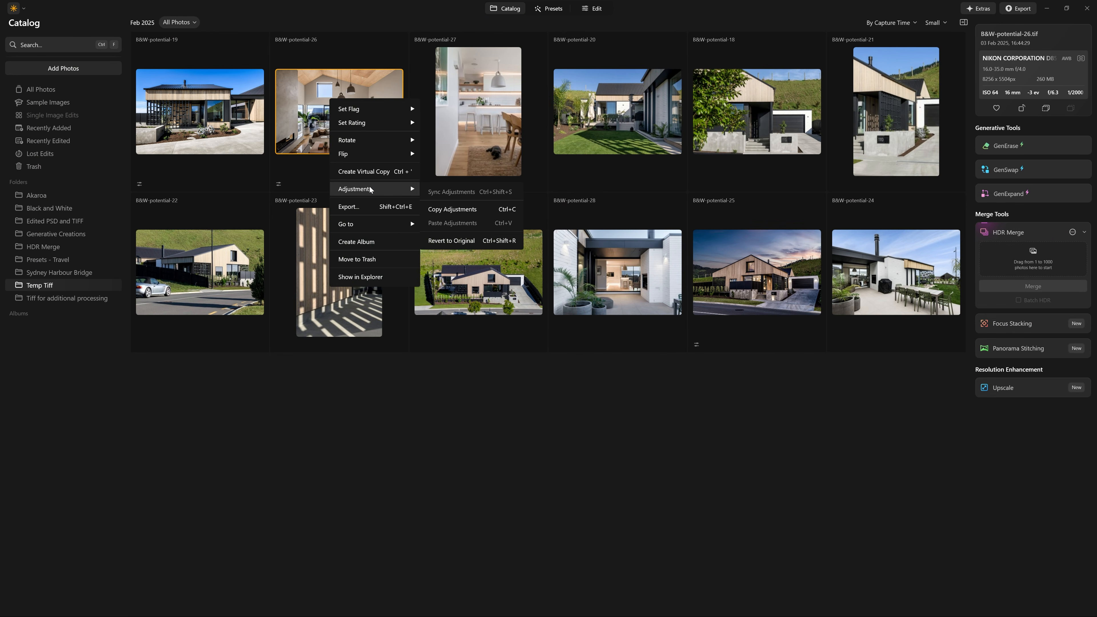
left_click(459, 238)
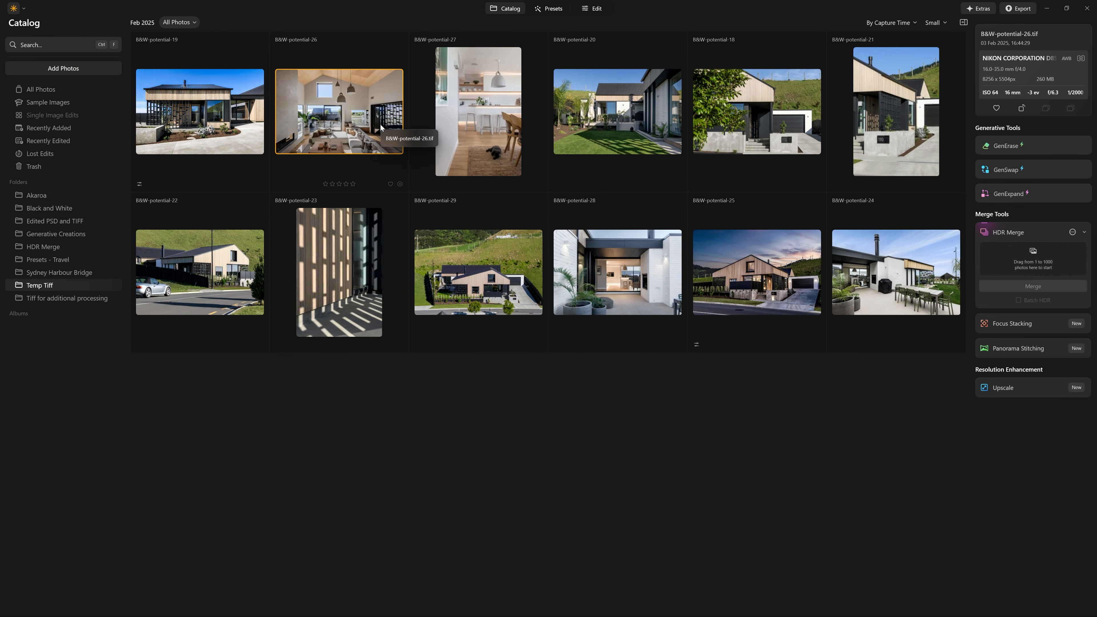
Reopen the B&W-potential-26 photo for editing and expand the Image Quality and Essentials tool groups.
double_click(722, 264)
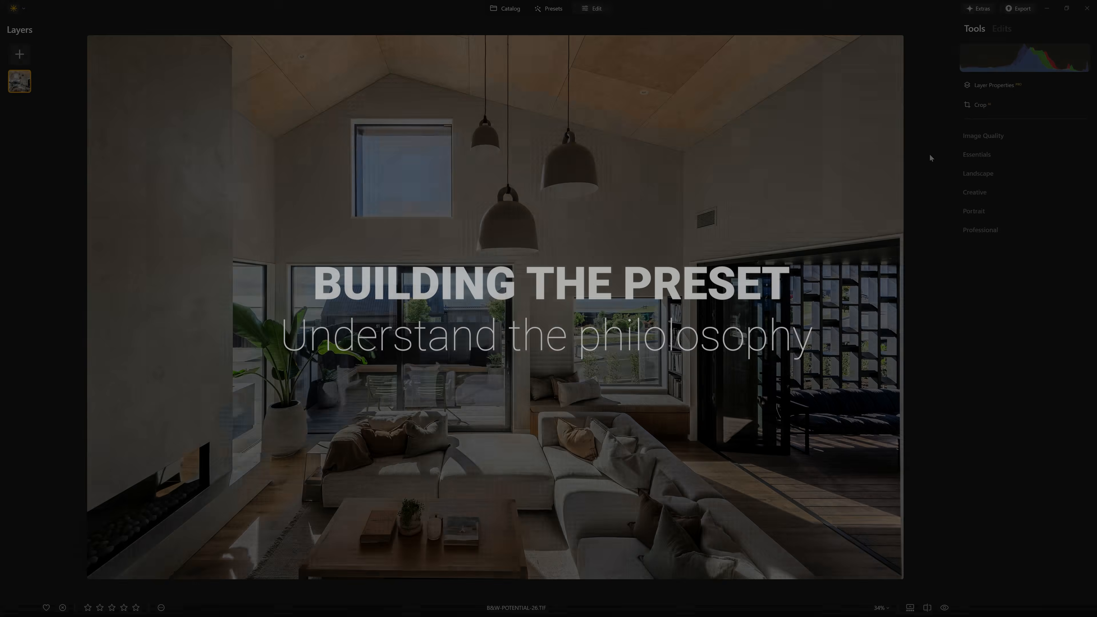
left_click(961, 136)
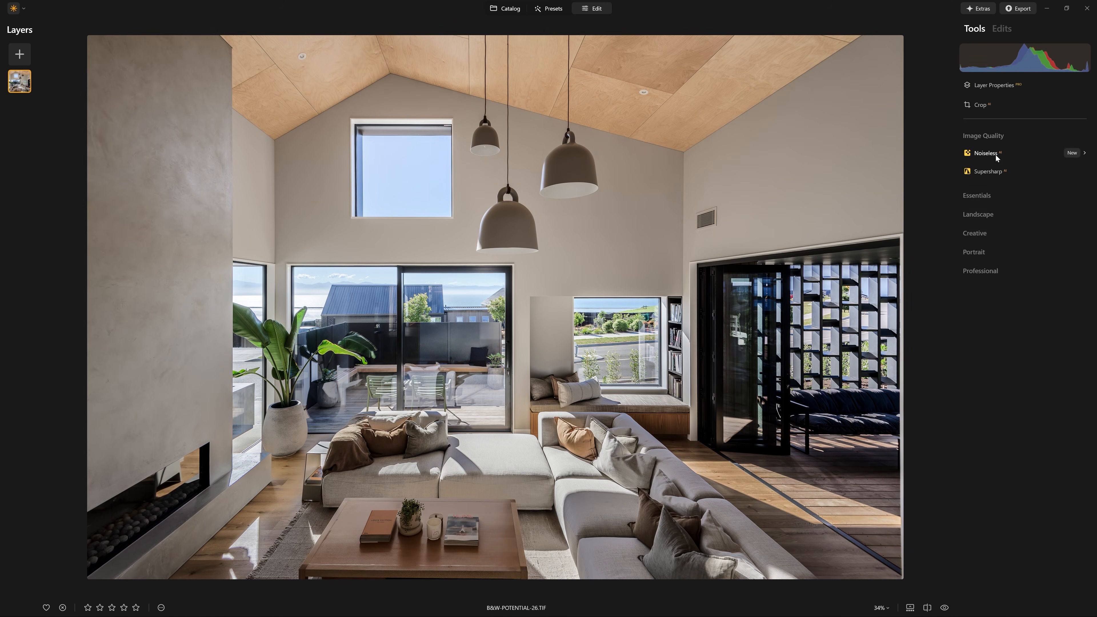
left_click(989, 195)
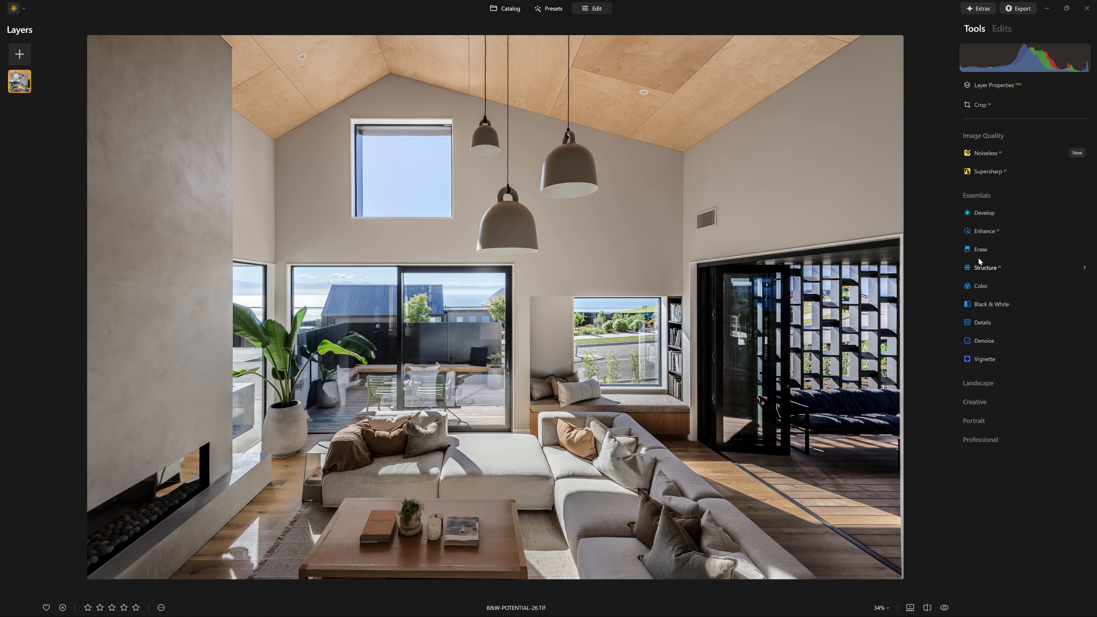
Set Accent to 60 in the Enhance tool and compare the living room photo with and without the enhancement.
left_click(988, 230)
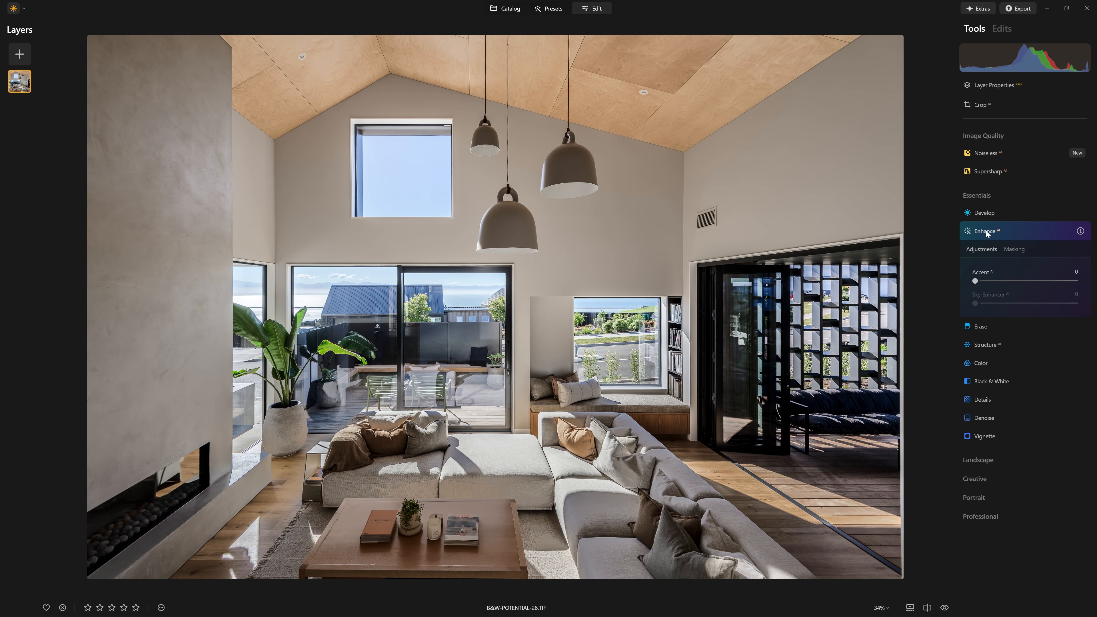
left_click_drag(976, 284, 1036, 292)
left_click(1056, 232)
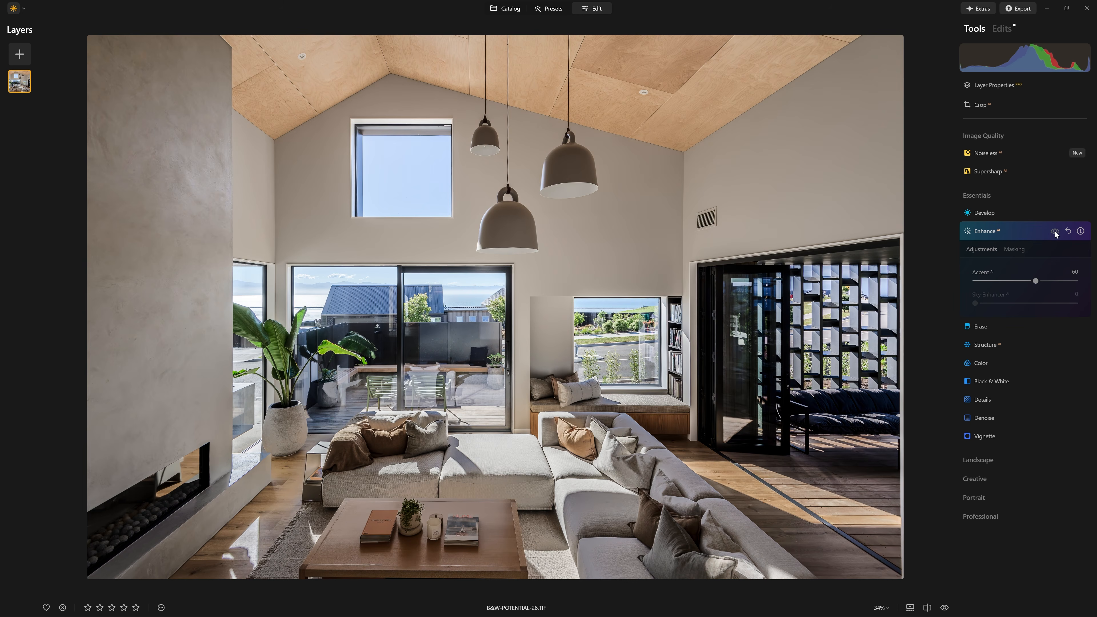
left_click(1055, 232)
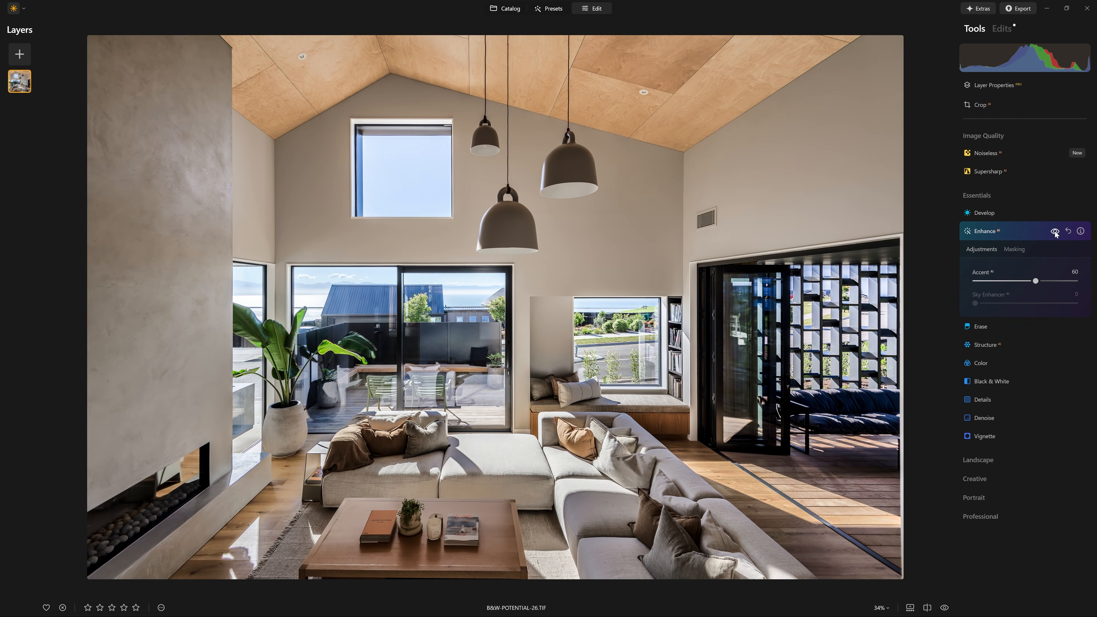
left_click(1056, 232)
left_click(1056, 233)
left_click(1051, 232)
left_click(1051, 232)
left_click(1051, 232)
left_click(1051, 232)
Lower the Enhance Accent to 47, close the tool and briefly look through the Landscape tools.
left_click_drag(1035, 281, 1024, 281)
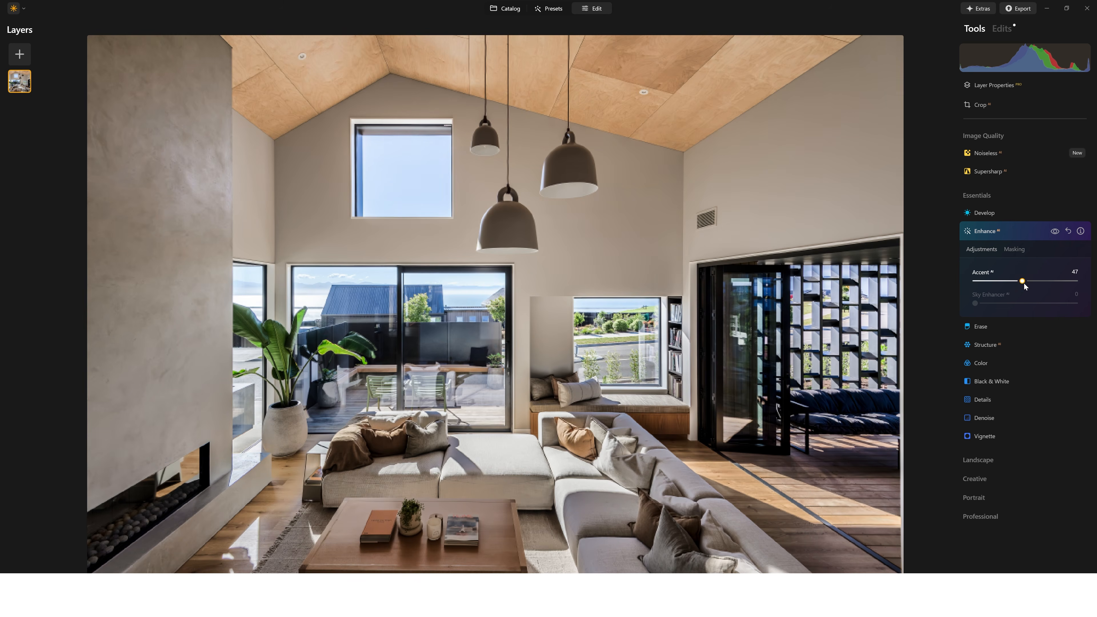
left_click(1019, 230)
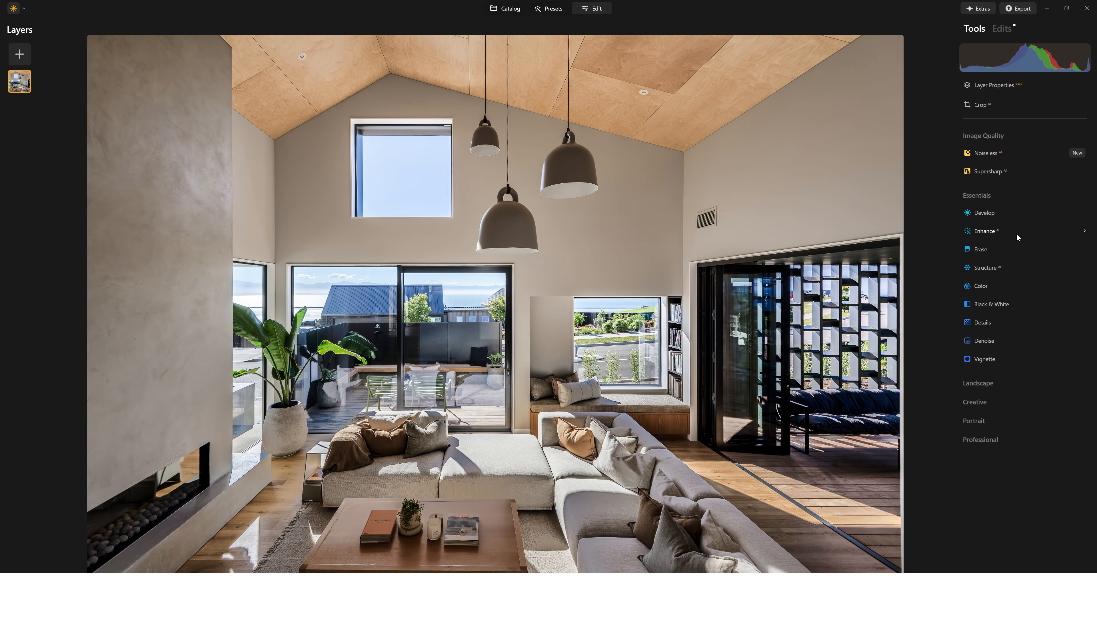
left_click(997, 382)
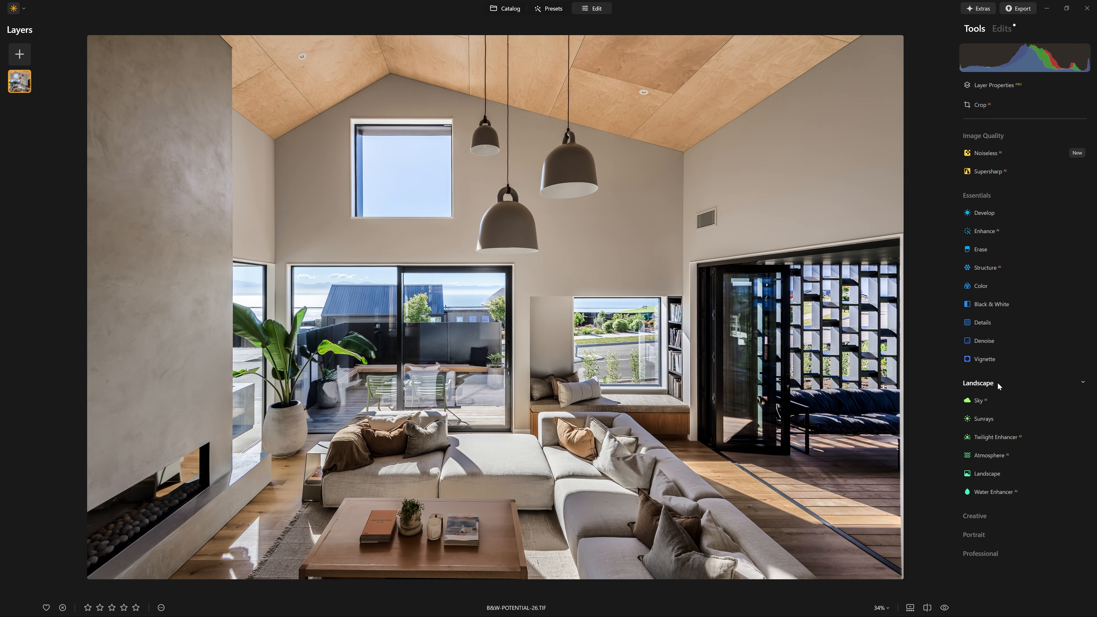
left_click(998, 383)
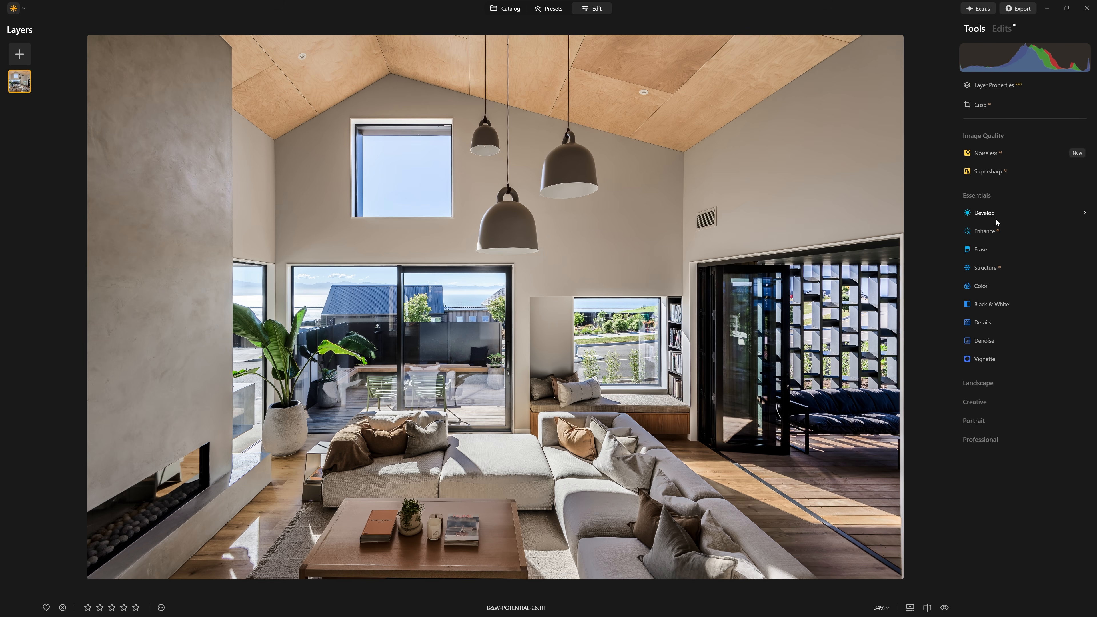
Review the Enhance entry among the photo's applied edits and reset its adjustments.
left_click(998, 29)
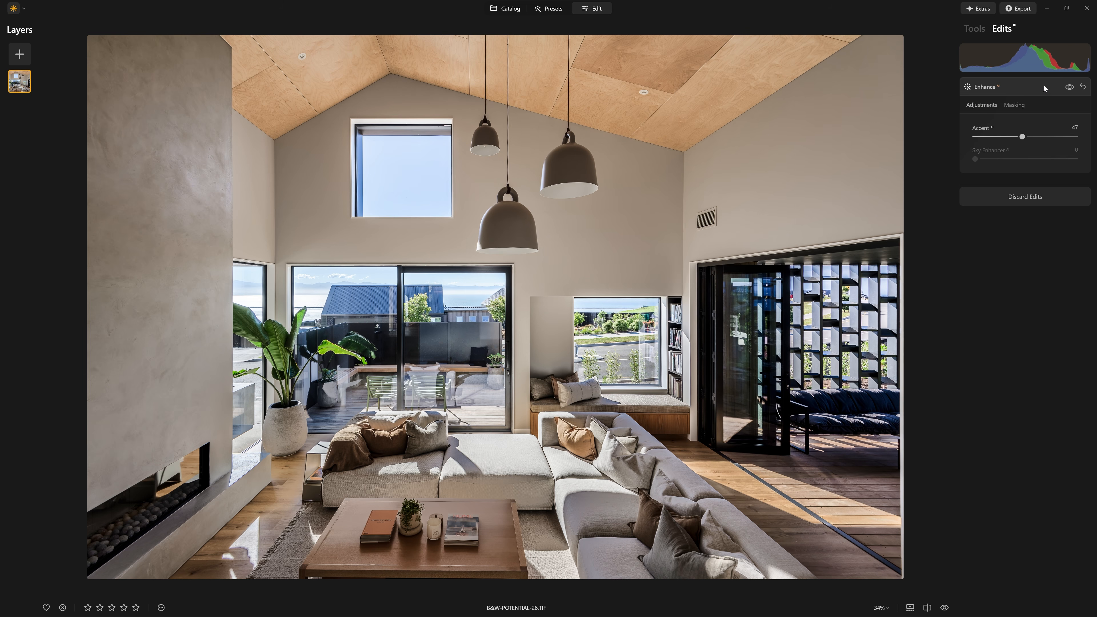
left_click(1045, 88)
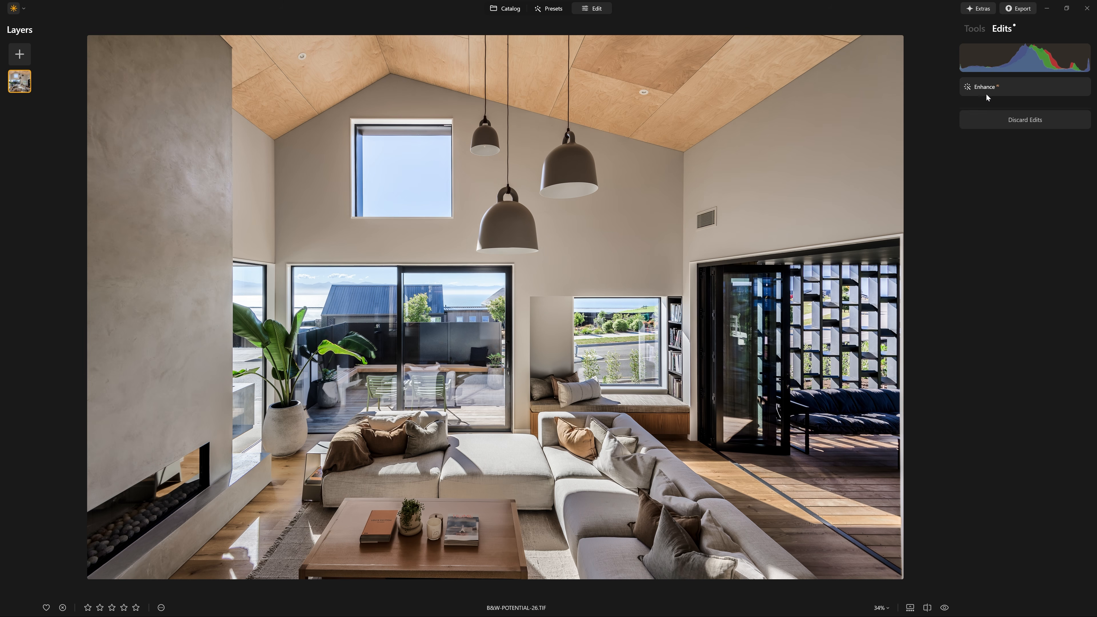
left_click(1014, 84)
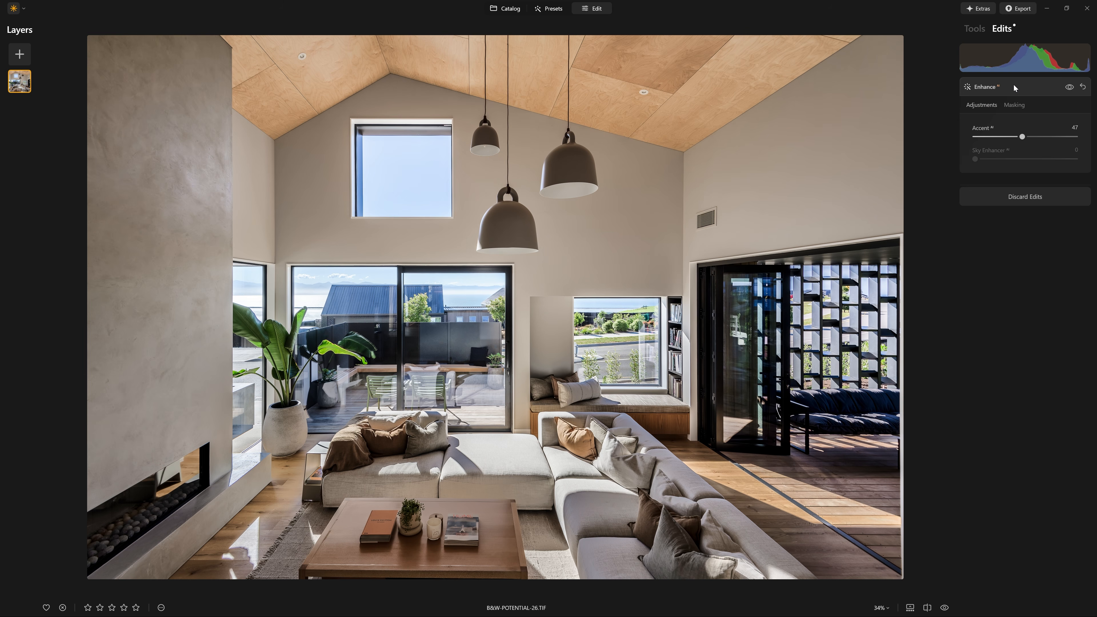
left_click(1083, 87)
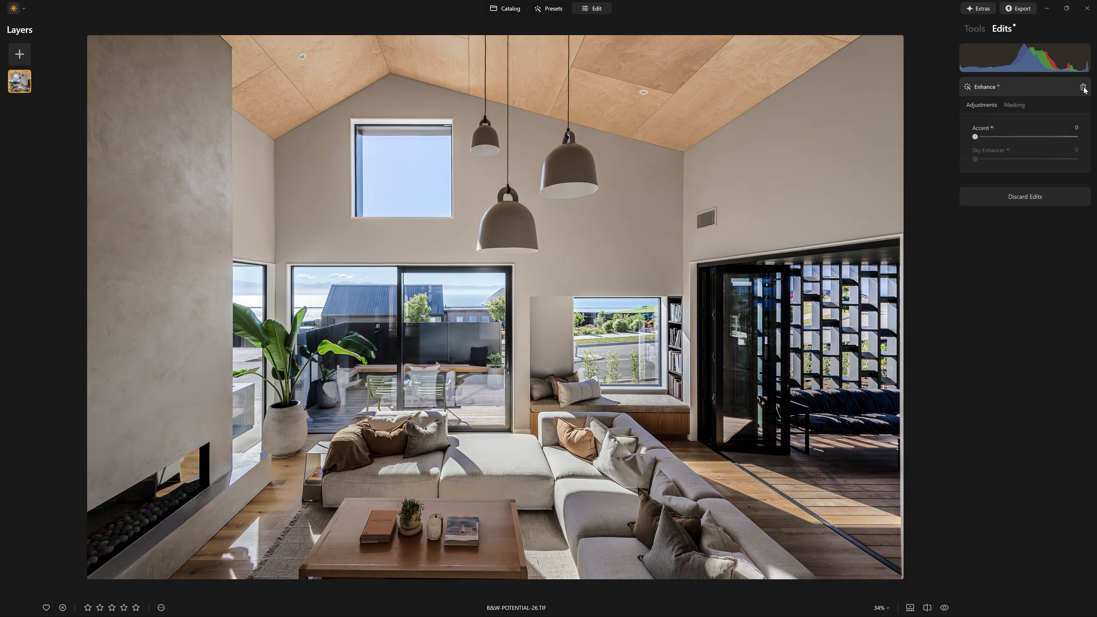
left_click(1084, 87)
Add a contrast curve with a shadow point and an upper midtone point in Develop, and compare the photo with and without it.
left_click(974, 29)
left_click(999, 215)
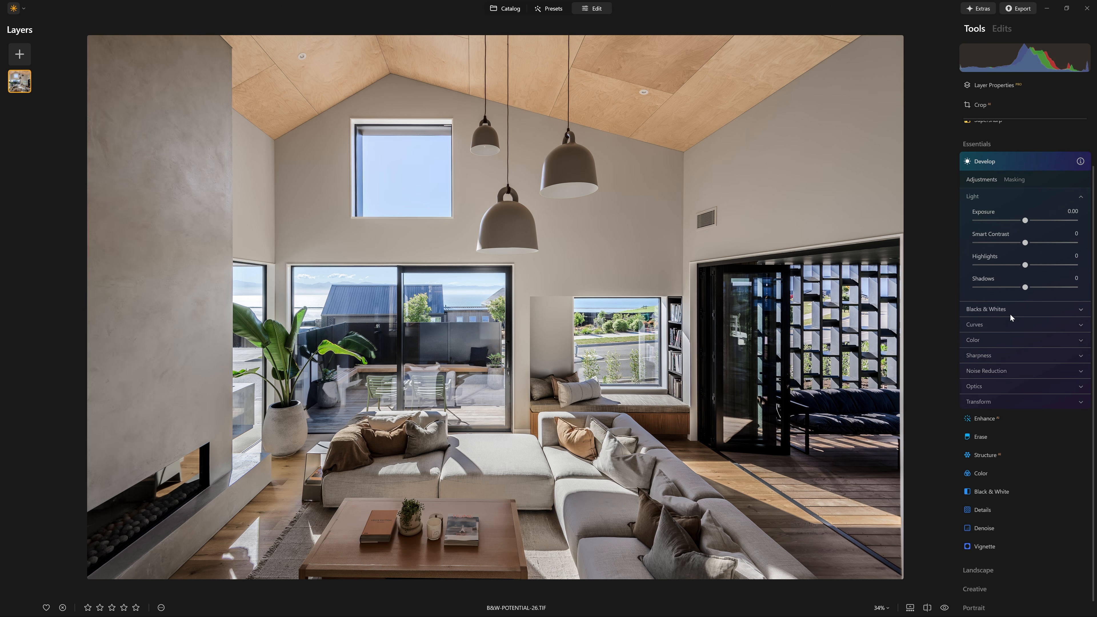
left_click(1007, 329)
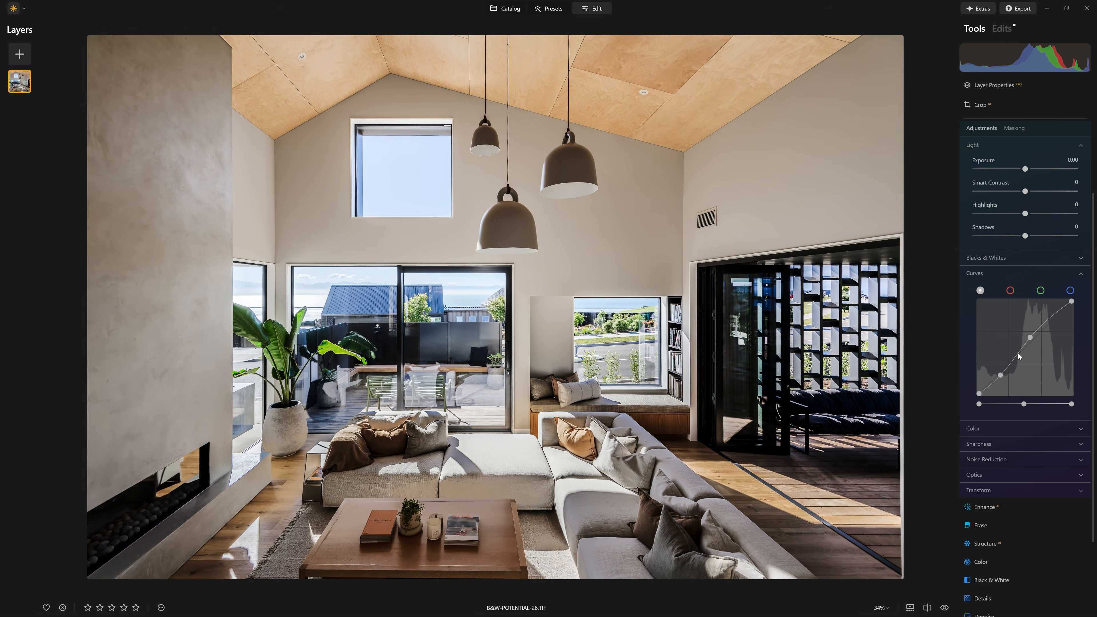
scroll(1044, 249, "up", 2)
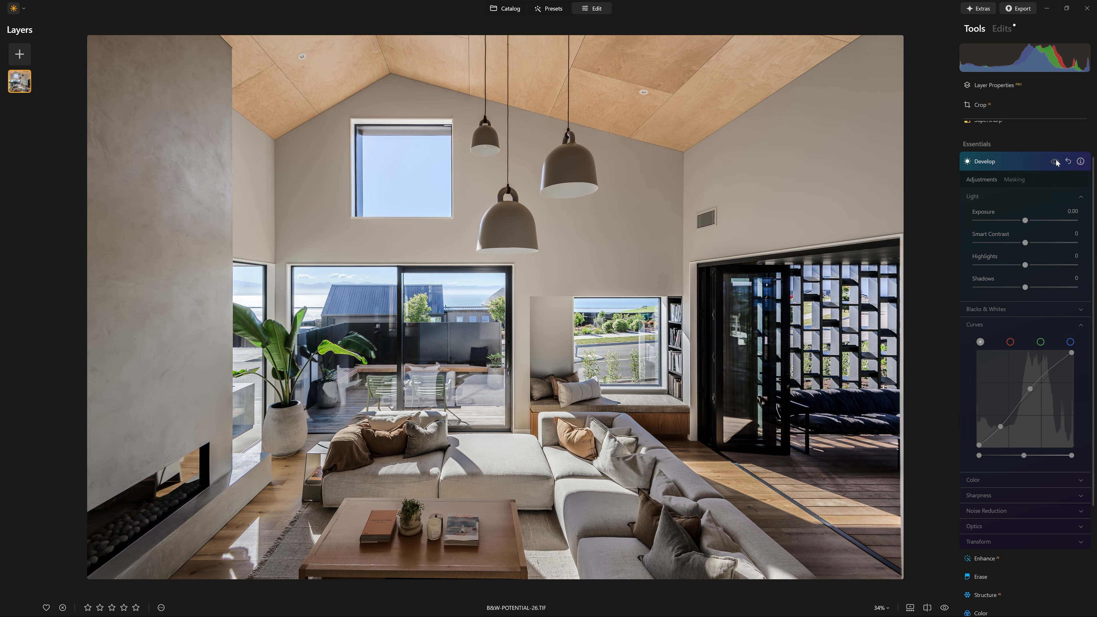
left_click(1056, 161)
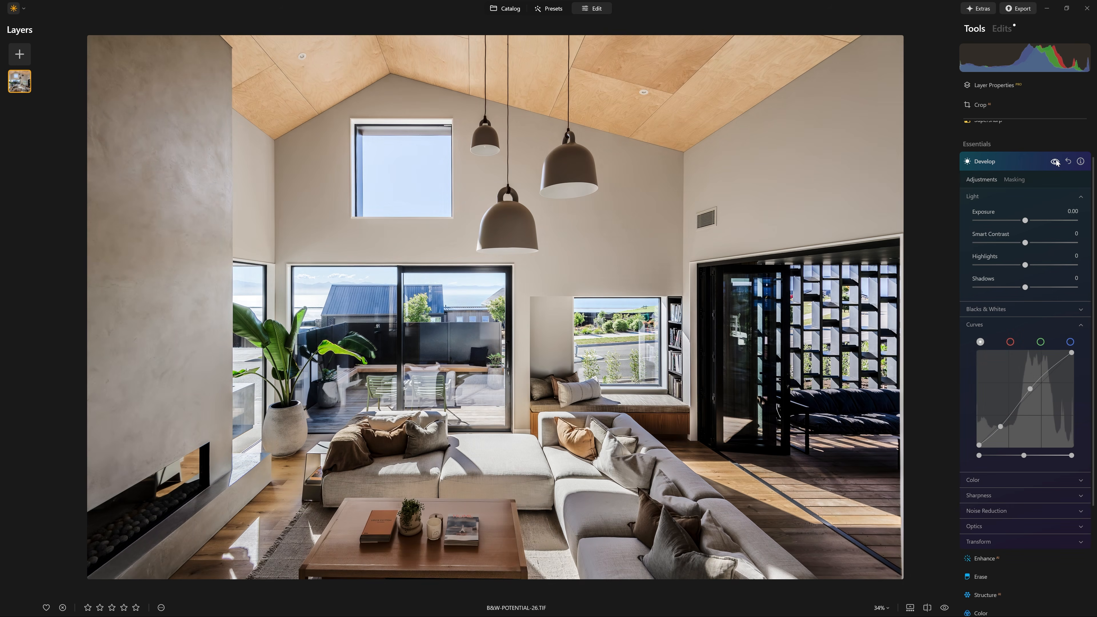
left_click(1056, 162)
Soften the Develop contrast curve by repositioning its shadow point and moving its upper point nearer the diagonal.
scroll(1045, 272, "down", 2)
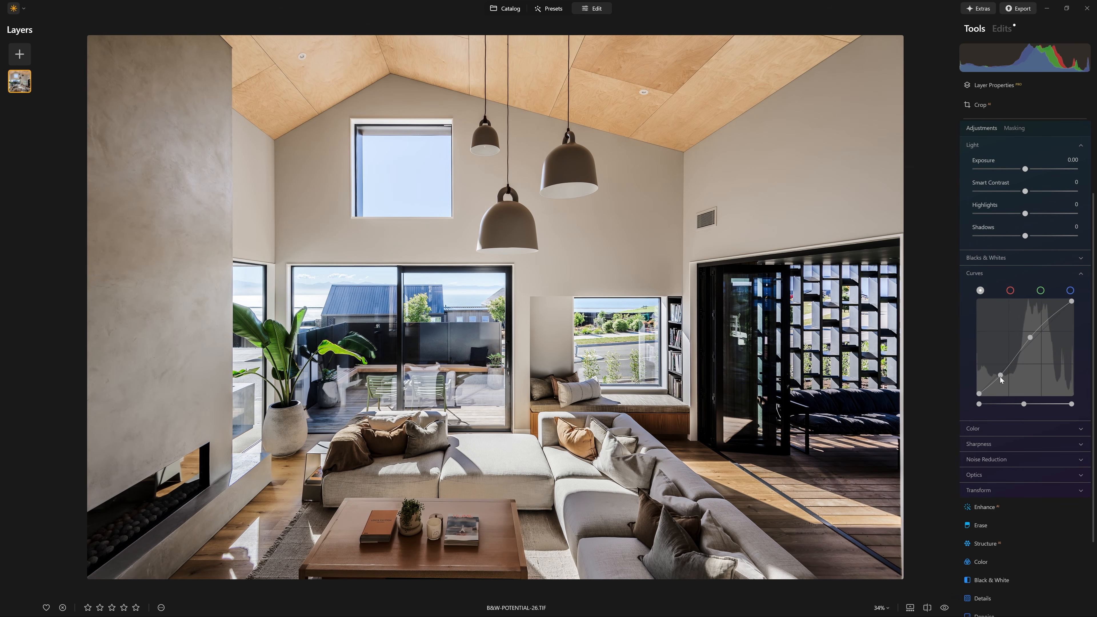
left_click_drag(1000, 376, 998, 375)
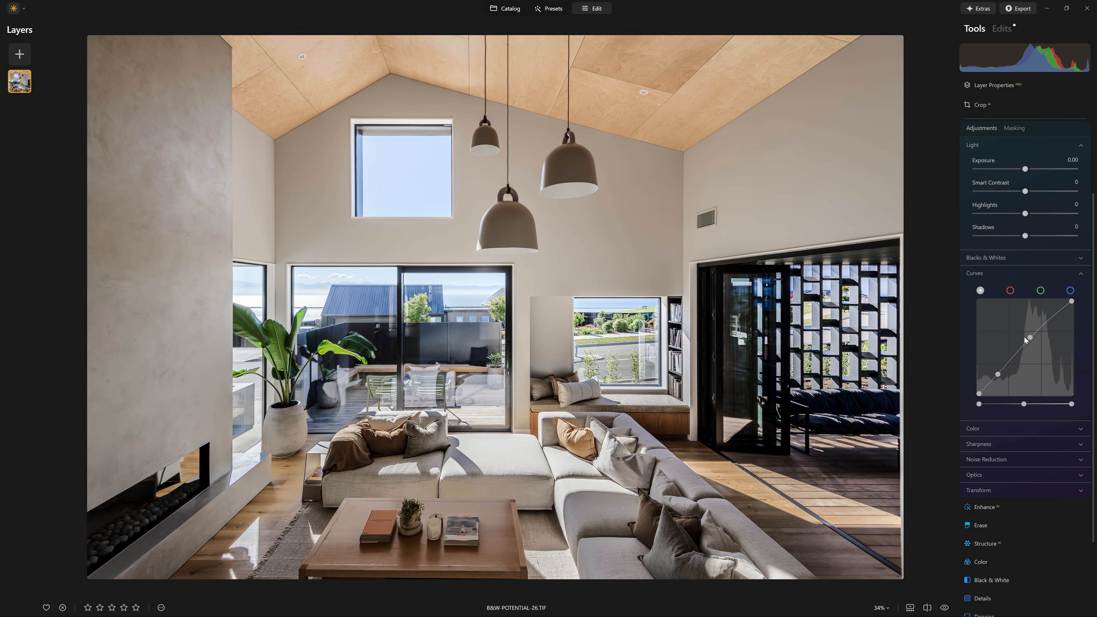
left_click_drag(1027, 341, 1036, 339)
scroll(1035, 339, "down", 1)
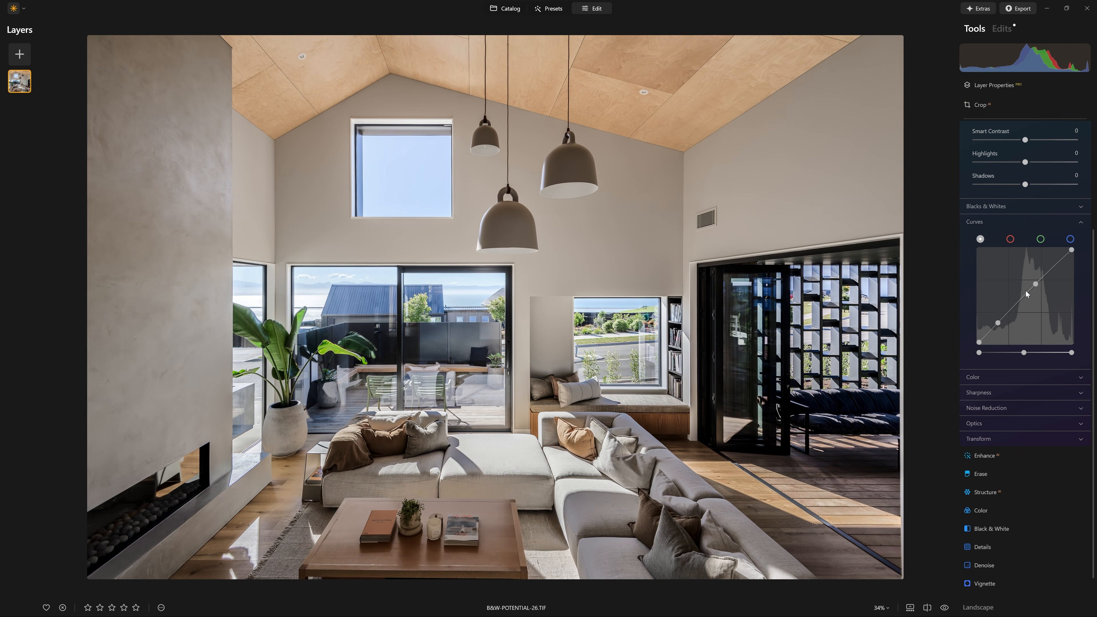
left_click_drag(1000, 322, 1000, 324)
Set the Develop Sharpen amount to 28, judging the detail around the windows and bookshelf.
left_click(1008, 392)
scroll(1007, 392, "down", 2)
left_click_drag(977, 315, 1026, 316)
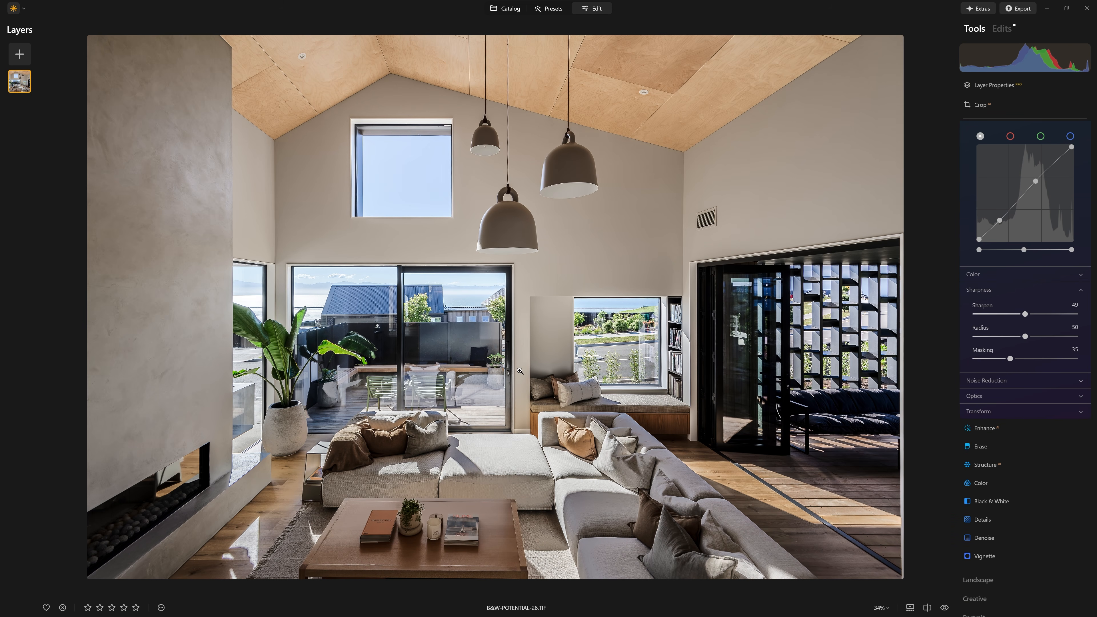
left_click(513, 349)
left_click_drag(865, 191, 730, 238)
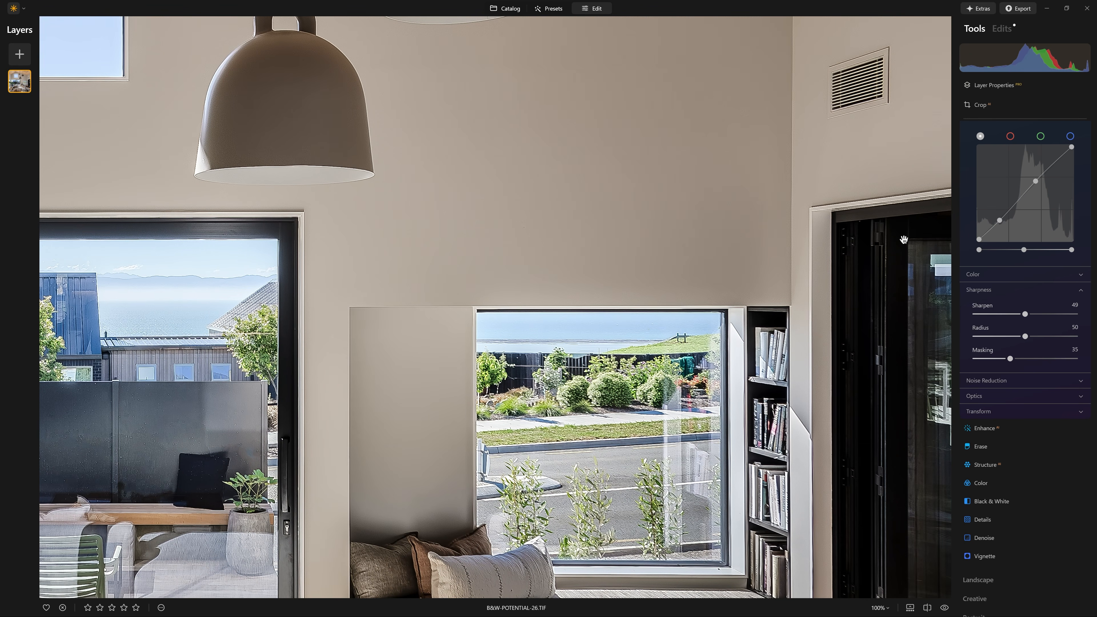
mouse_move(1026, 315)
left_mouse_down()
mouse_move(973, 316)
mouse_move(1077, 315)
mouse_move(973, 314)
mouse_move(1071, 315)
mouse_move(1005, 319)
left_mouse_up()
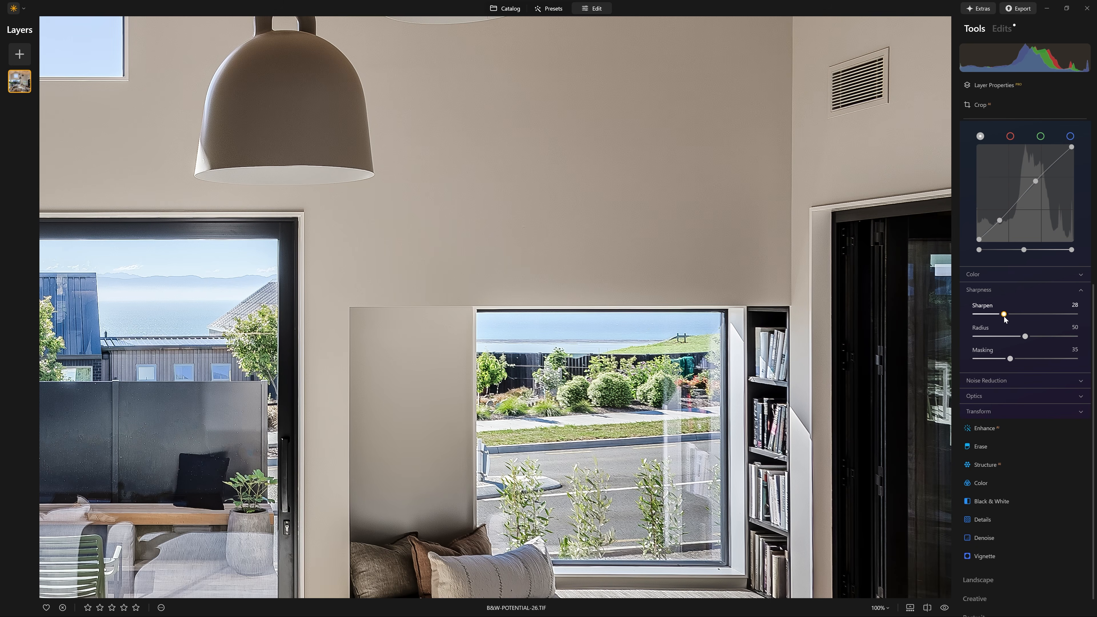
left_click(514, 238)
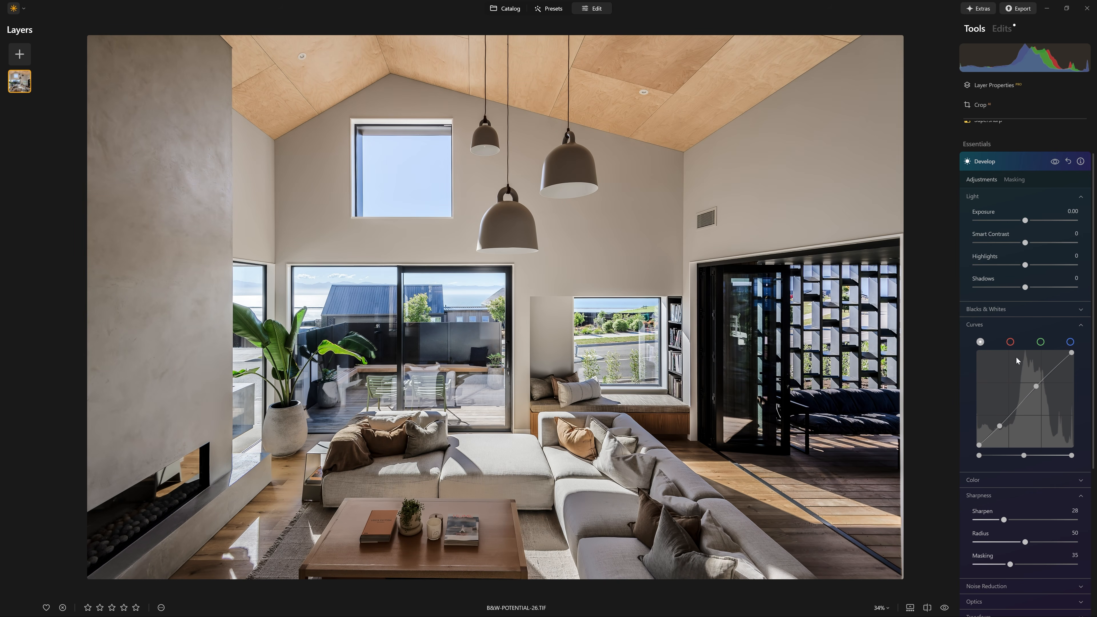
Set Smart Contrast to 52 in Develop and compare the photo with and without the Develop adjustments.
left_click_drag(1025, 243, 1052, 243)
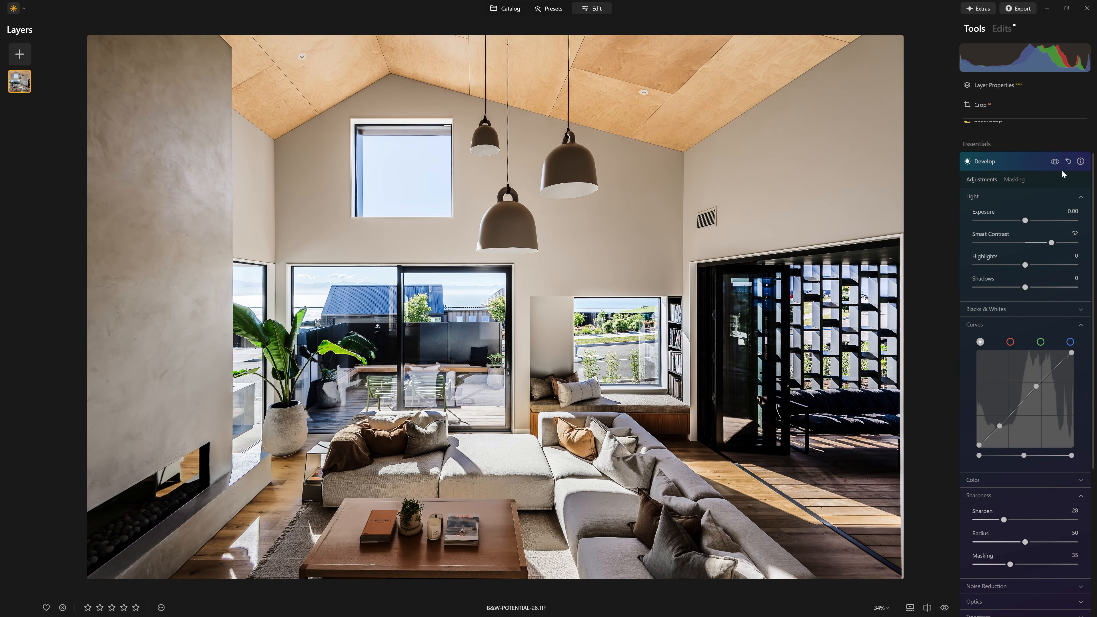
left_click(1059, 164)
left_click(1056, 162)
Reduce Smart Contrast to 10 and set Highlights to -10 in the Develop light adjustments.
mouse_move(1051, 243)
left_mouse_down()
mouse_move(1069, 244)
mouse_move(1035, 244)
left_mouse_up()
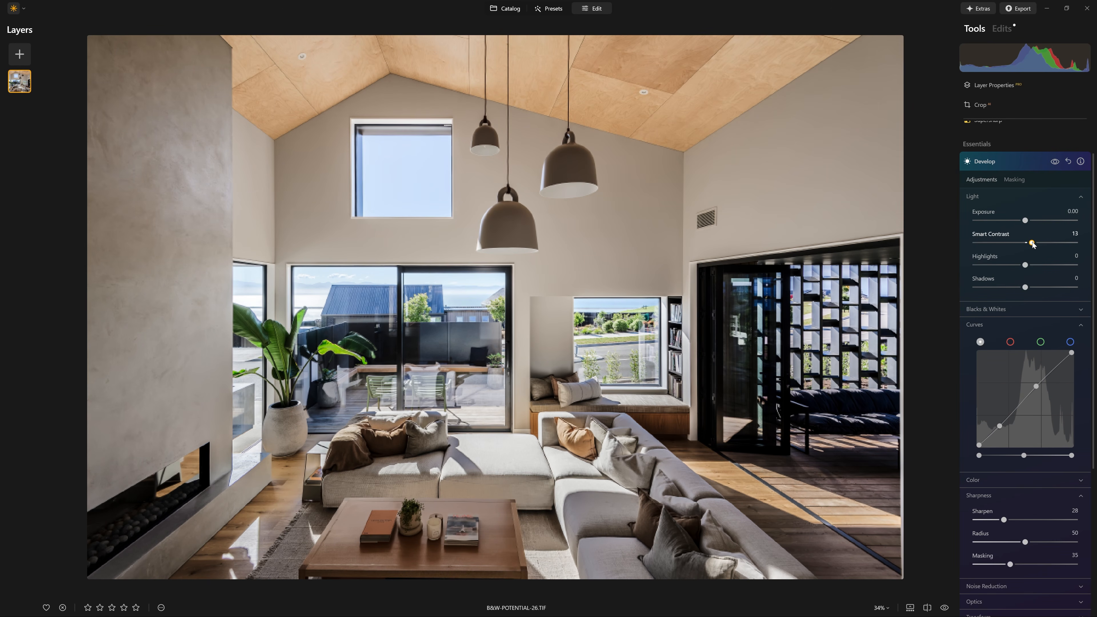
left_click_drag(1032, 243, 1020, 263)
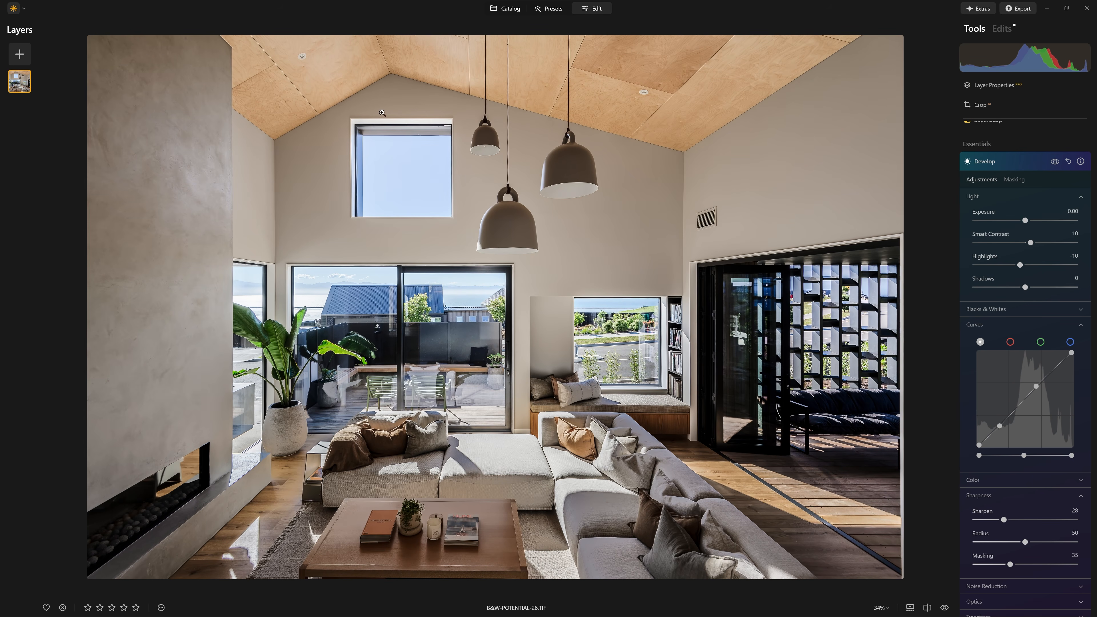
left_click_drag(1020, 265, 1020, 267)
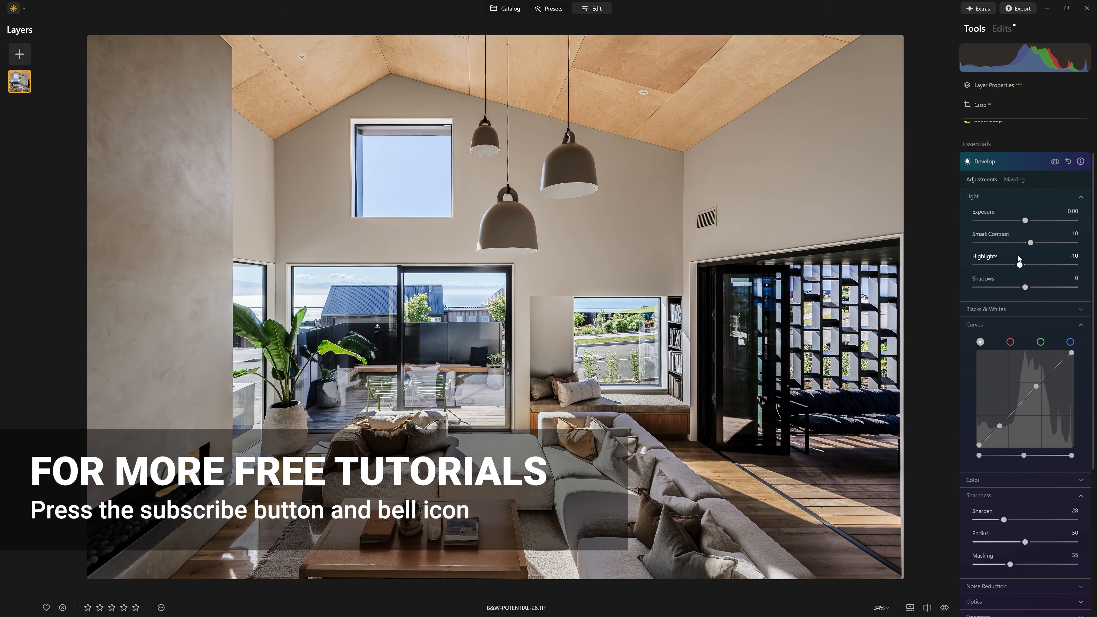
Set the Luminosity noise reduction in Develop to 15, judging the smoothing on the wall and wood ceiling at close zoom.
scroll(1046, 317, "down", 1)
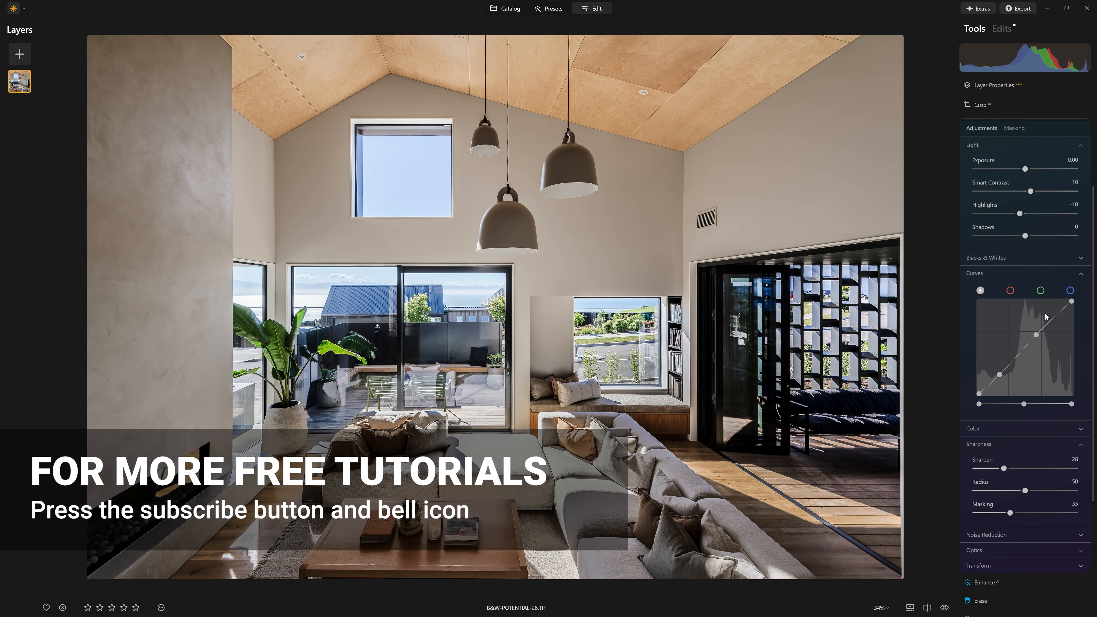
scroll(1046, 317, "down", 3)
left_click(1019, 381)
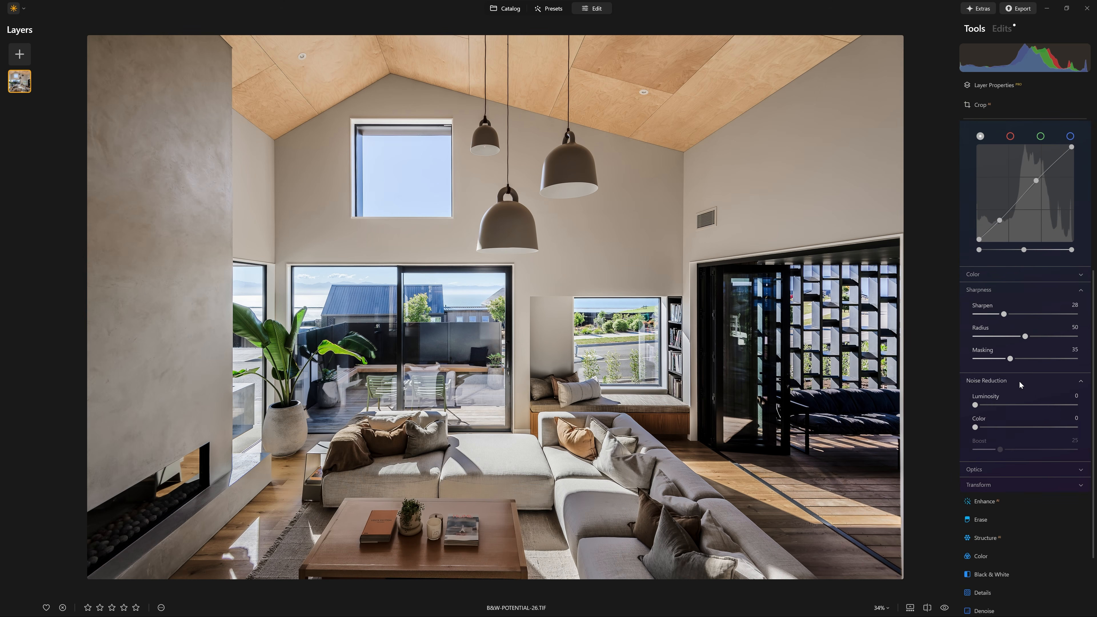
left_click_drag(976, 405, 975, 406)
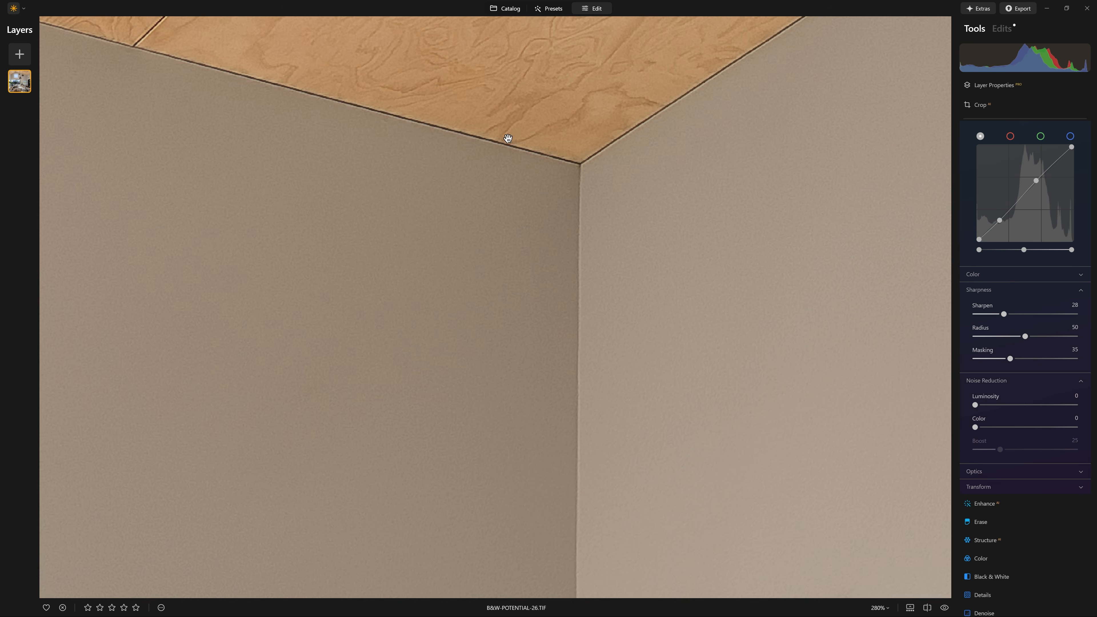
left_click_drag(974, 405, 1083, 412)
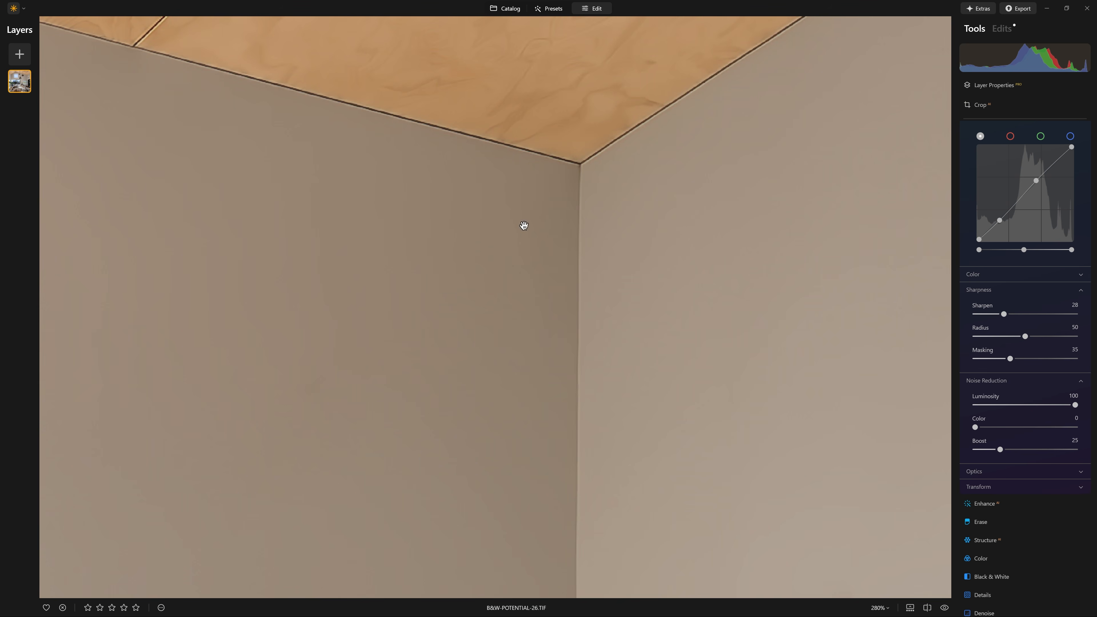
left_click_drag(600, 174, 569, 426)
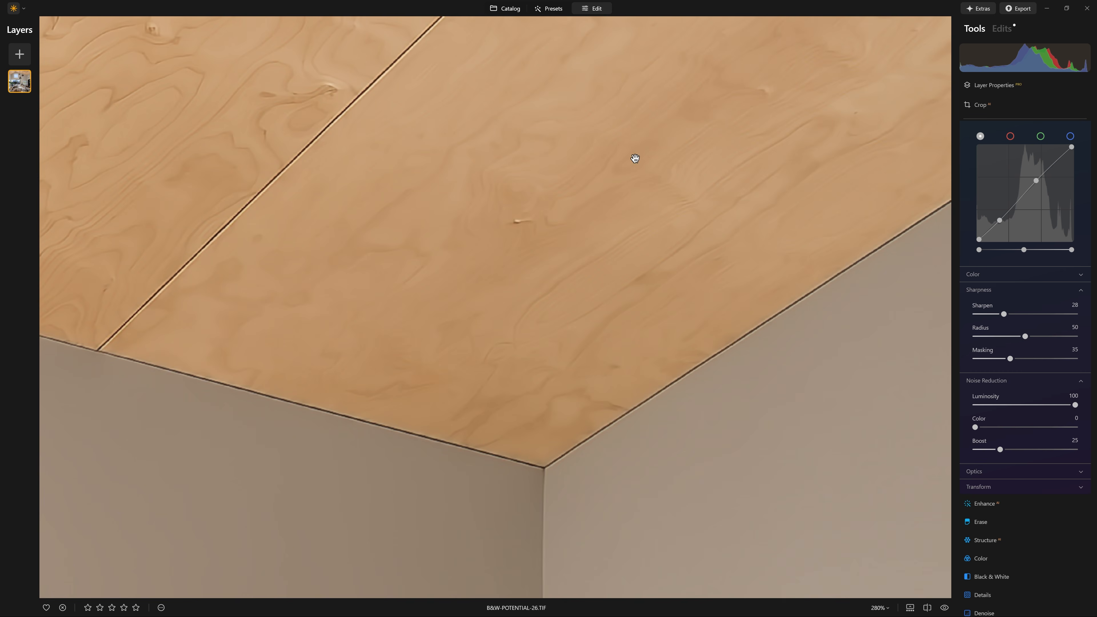
left_click_drag(566, 451, 670, 241)
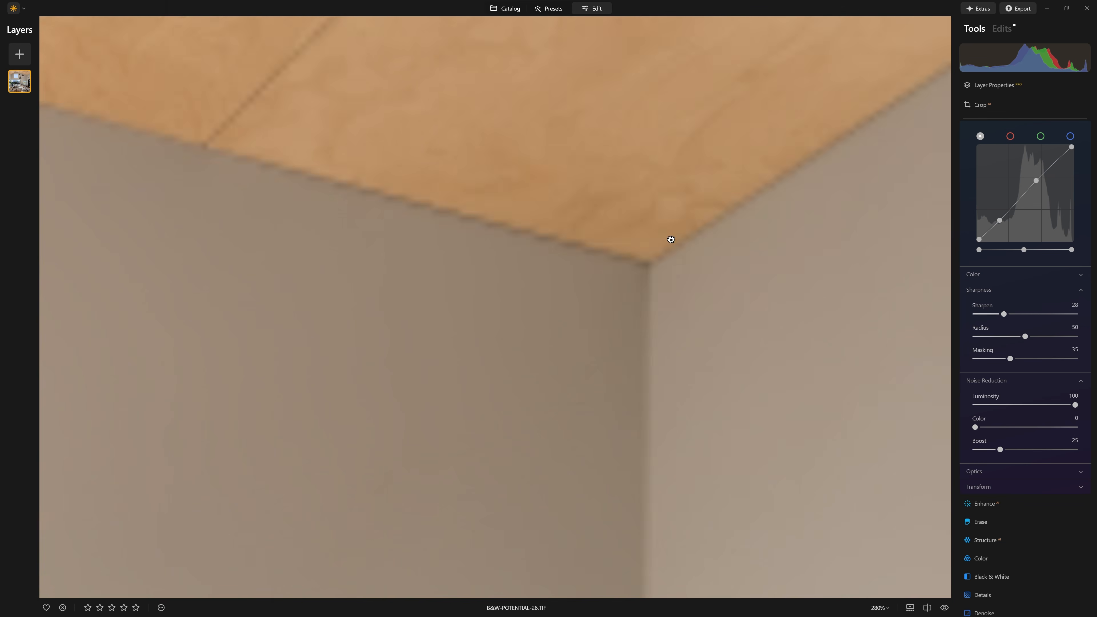
left_click_drag(1008, 405, 990, 405)
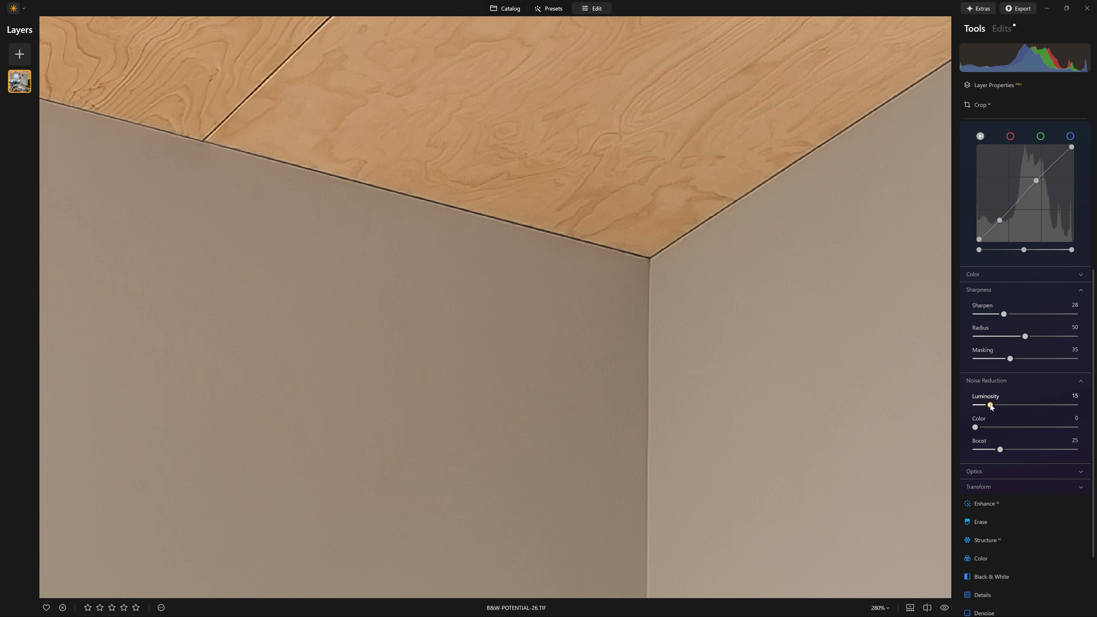
double_click(760, 323)
Compare the whole photo with and without the Develop adjustments, and close the Develop tool.
scroll(1046, 272, "up", 3)
scroll(1046, 274, "up", 3)
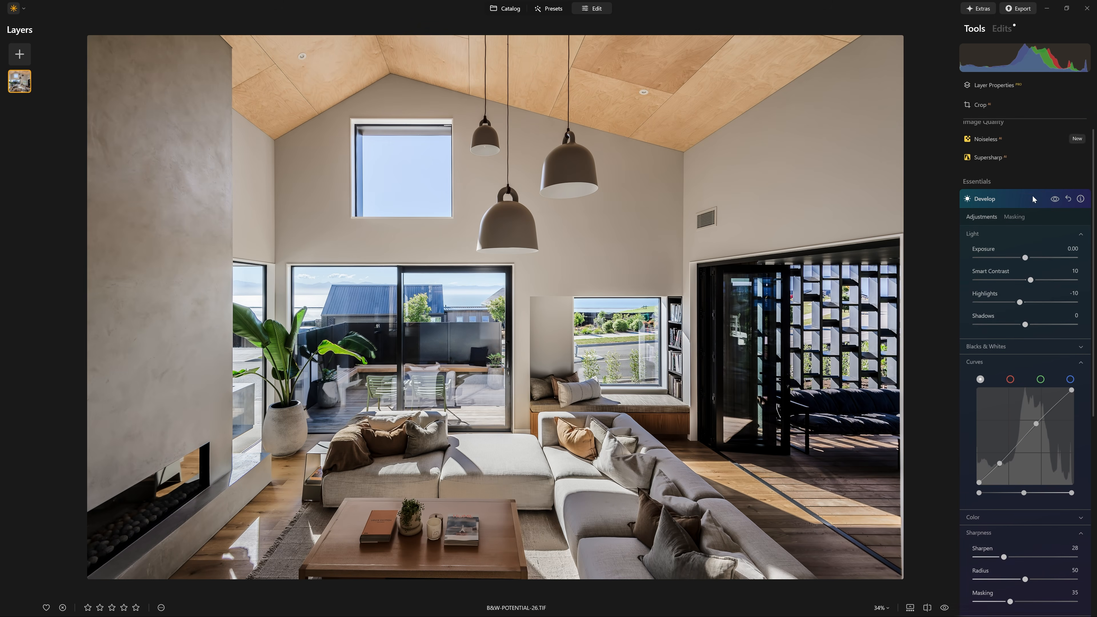
left_click(1055, 213)
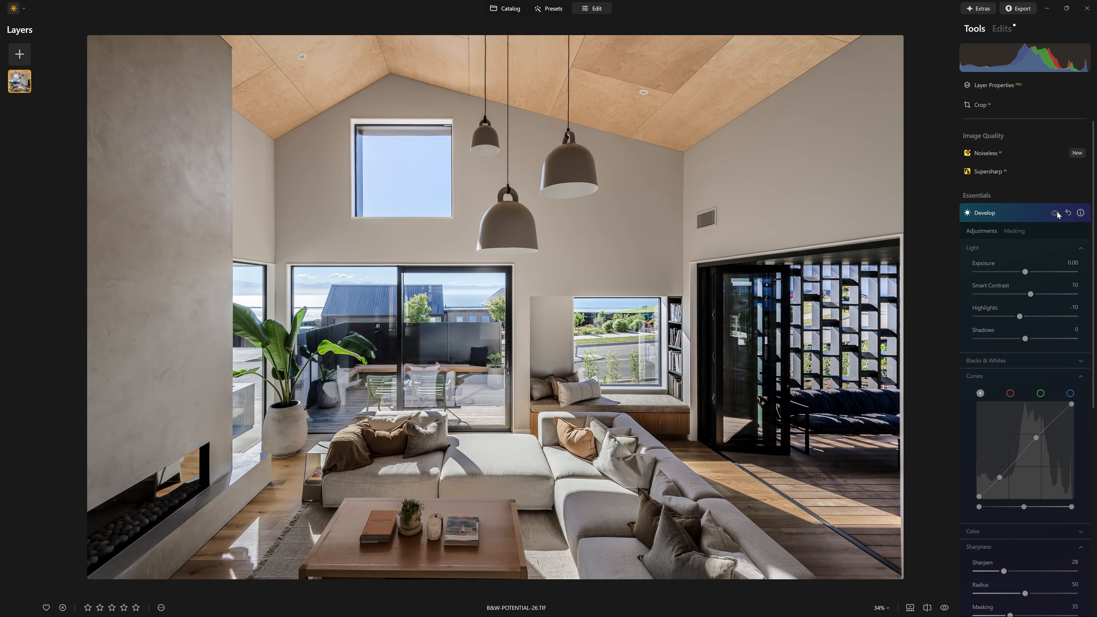
left_click(1055, 213)
left_click(1056, 213)
left_click(1056, 213)
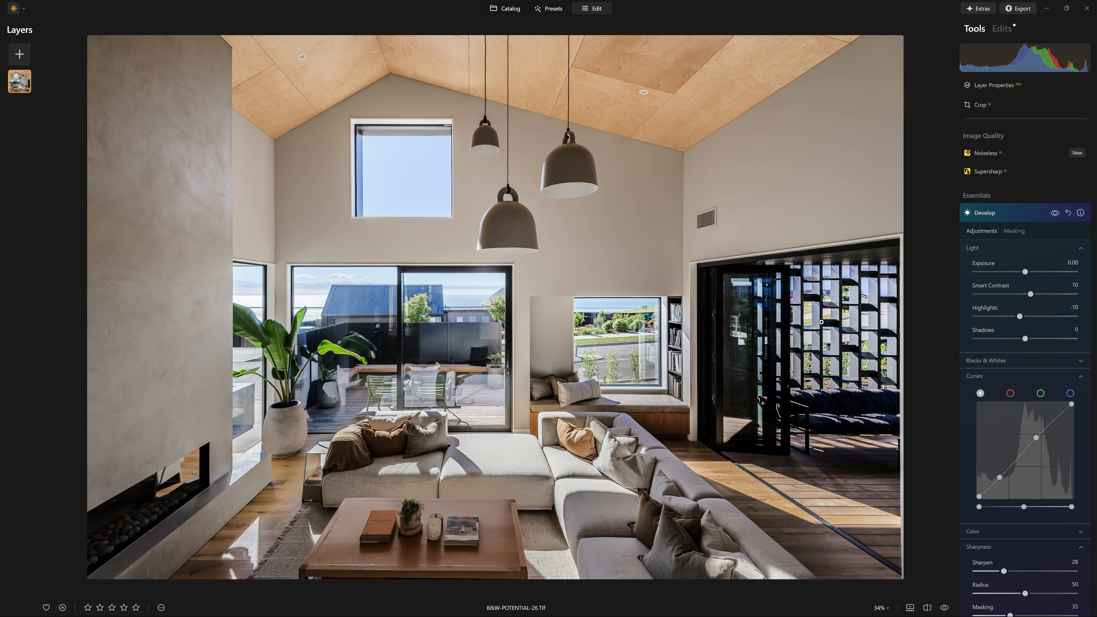
left_click(1004, 212)
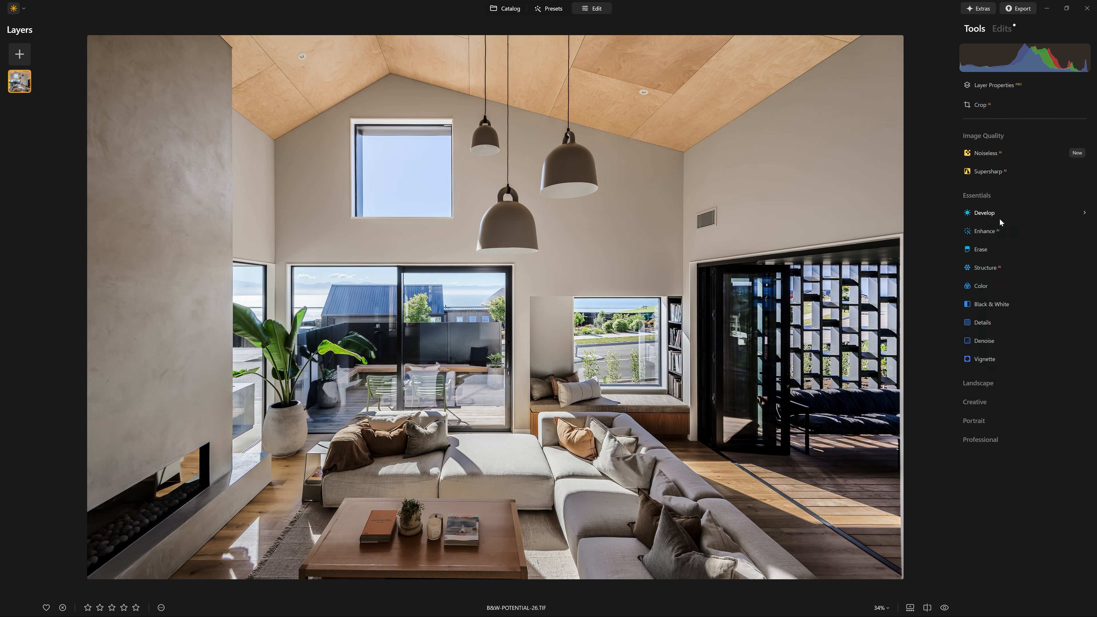
Try the Enhance Accent at 100, set it to 30, and compare the photo with and without it.
left_click(986, 232)
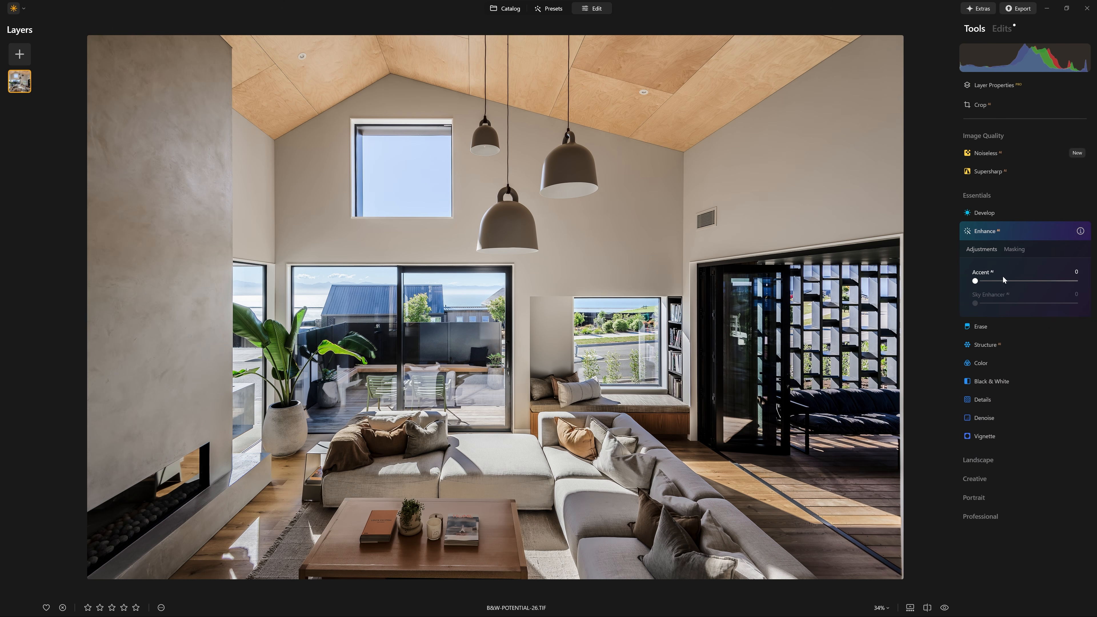
left_click_drag(976, 283, 1078, 281)
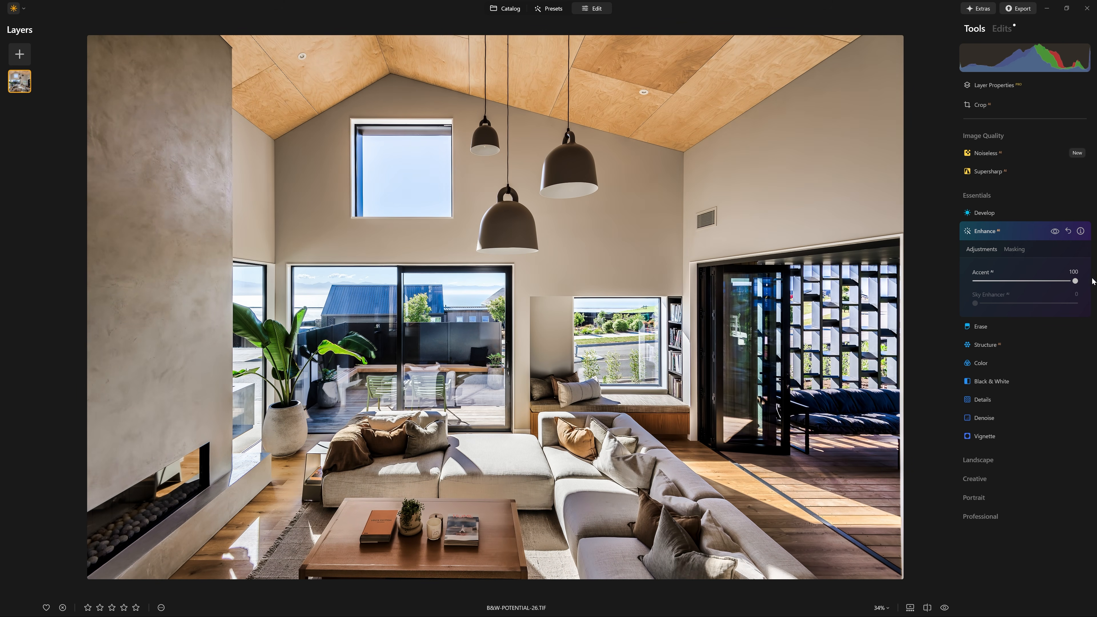
left_click(1056, 232)
left_click(1056, 232)
left_click_drag(1076, 282, 1007, 282)
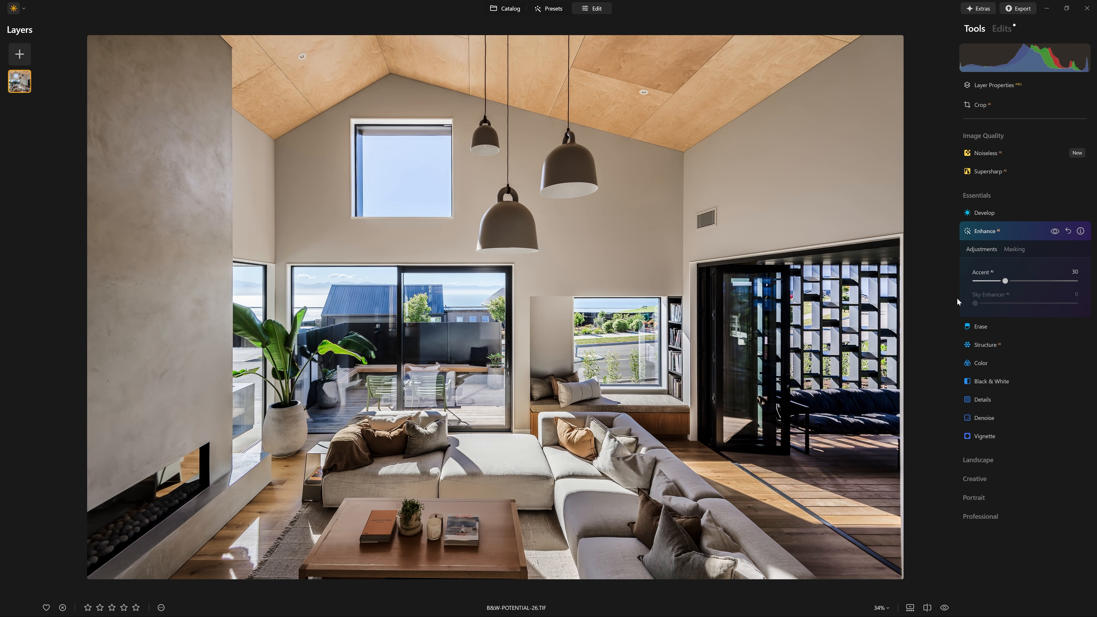
left_click(1054, 232)
left_click(1054, 232)
Set the Structure amount to 49 and compare the photo with and without the effect.
left_click(990, 346)
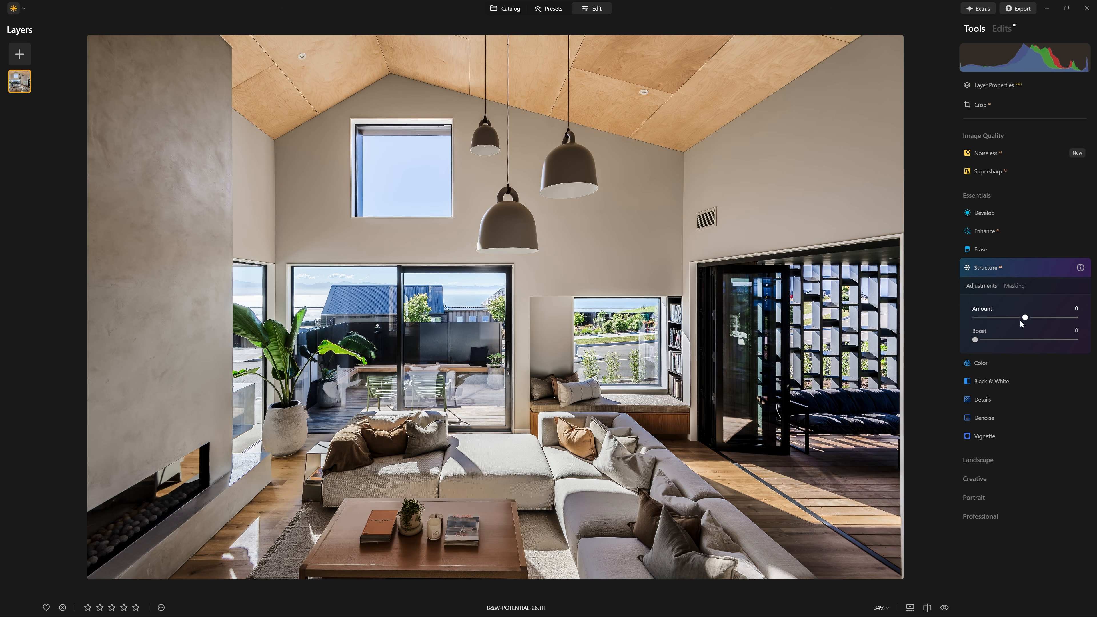
left_click_drag(1026, 319, 1051, 319)
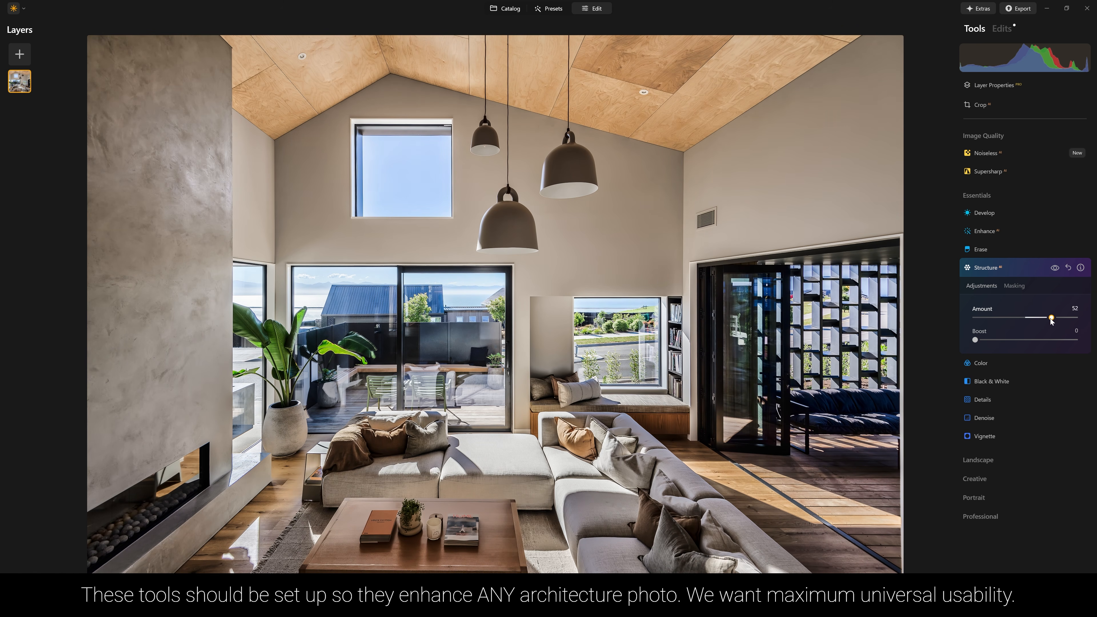
left_click(1054, 268)
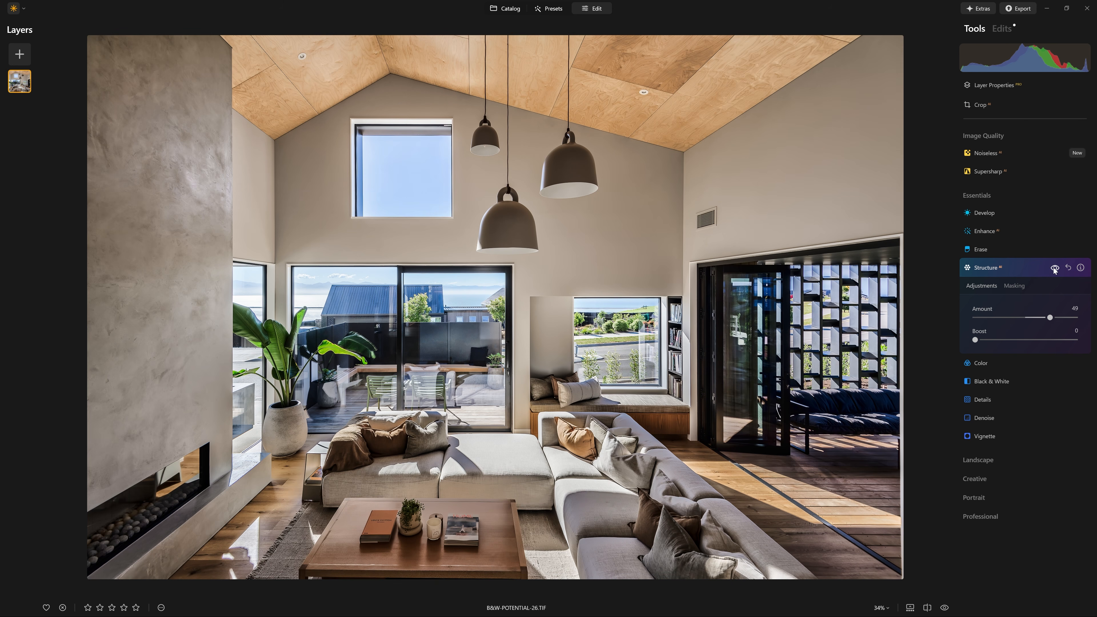
Push the Structure amount to 100 and examine its effect on the concrete wall, ceiling and windows.
left_click_drag(1051, 318, 1075, 318)
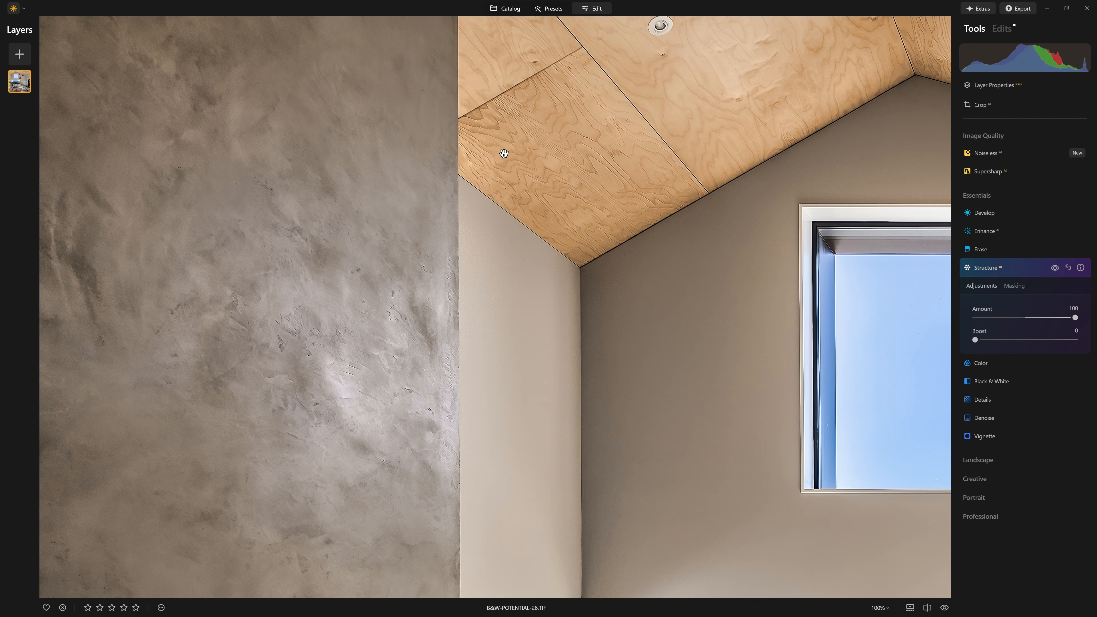
left_click(145, 114)
left_click(817, 376)
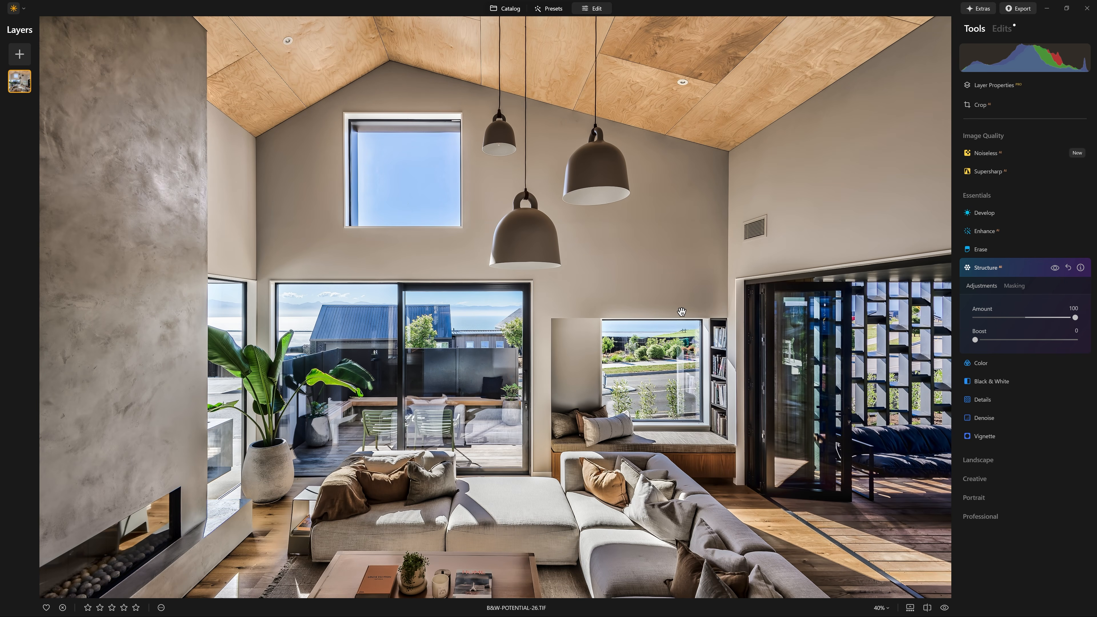
left_click(1055, 271)
left_click(1055, 271)
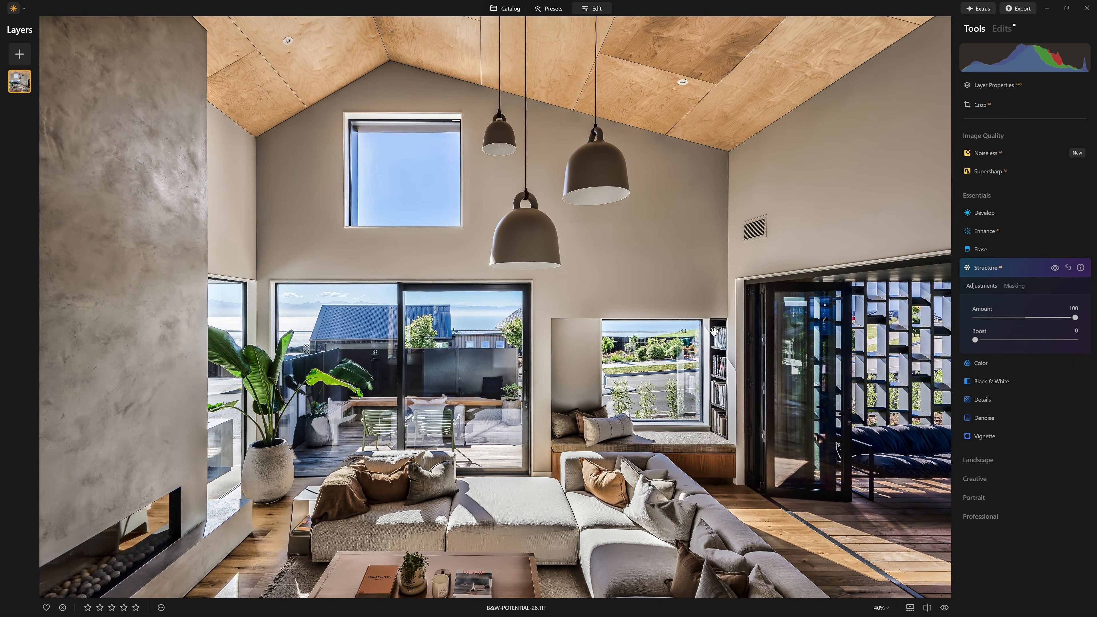
scroll(714, 332, "down", 2)
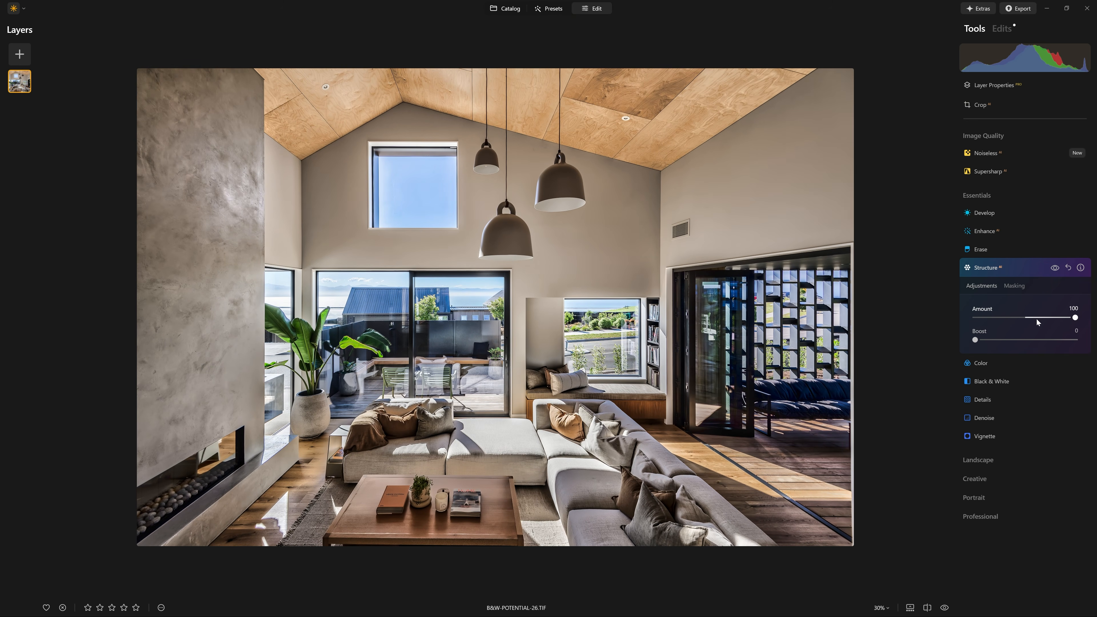
Set the Structure amount to 20 and compare the photo with and without the effect.
left_click_drag(1033, 319, 1036, 319)
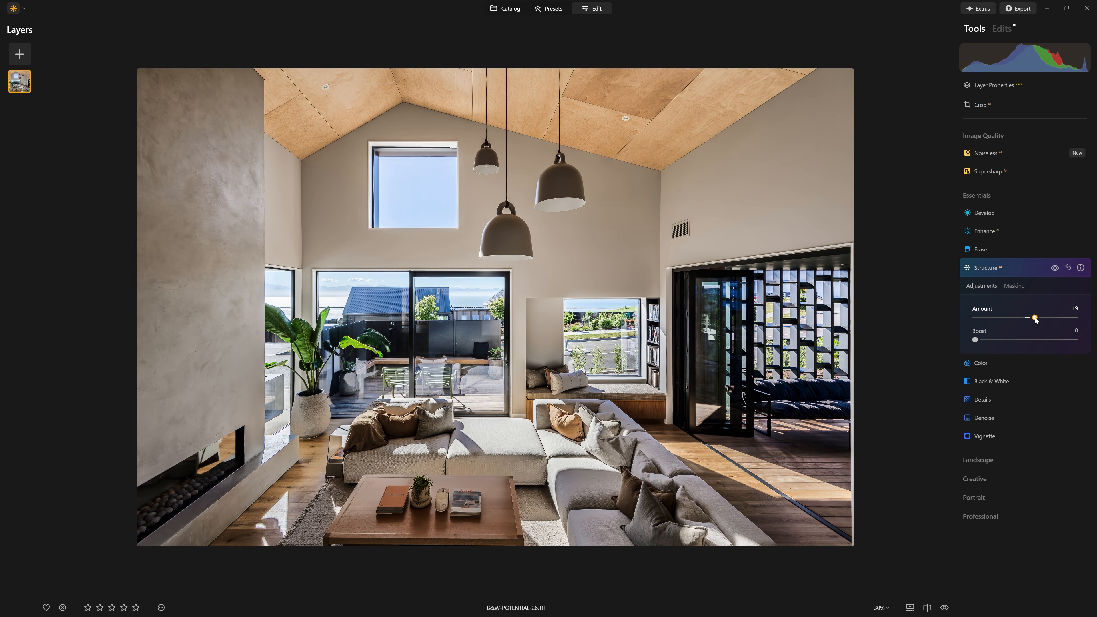
left_click_drag(1035, 319, 1037, 319)
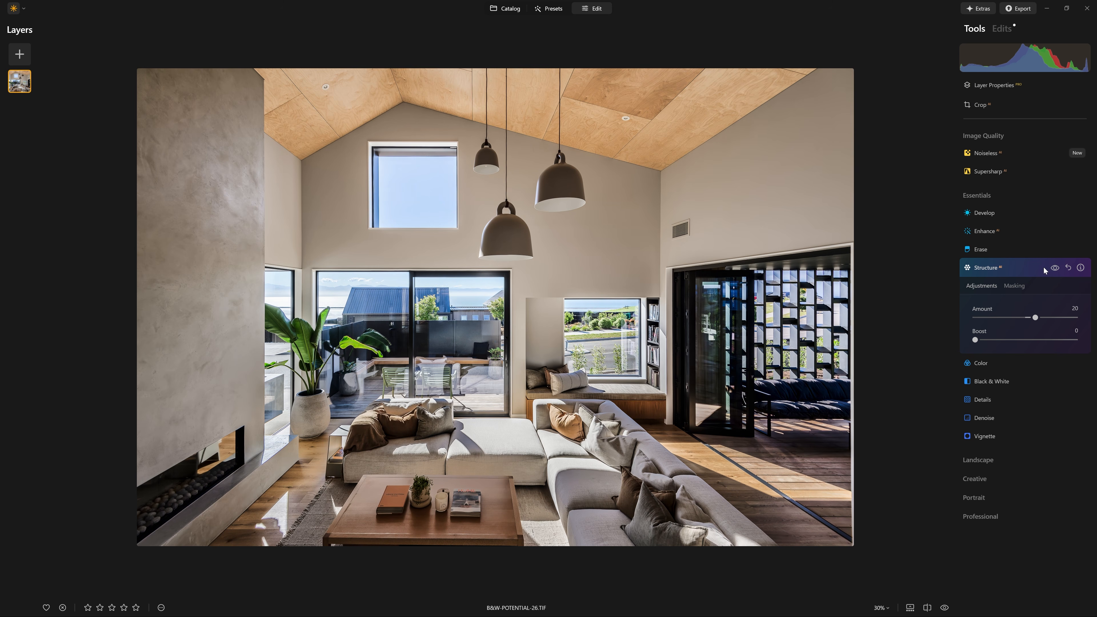
left_click(1054, 269)
left_click(1054, 270)
left_click(1054, 268)
left_click(1054, 269)
Compare the original and edited photo in a split before-and-after view, and close the Structure tool.
left_click(927, 608)
left_click_drag(471, 307, 495, 307)
left_click(1020, 268)
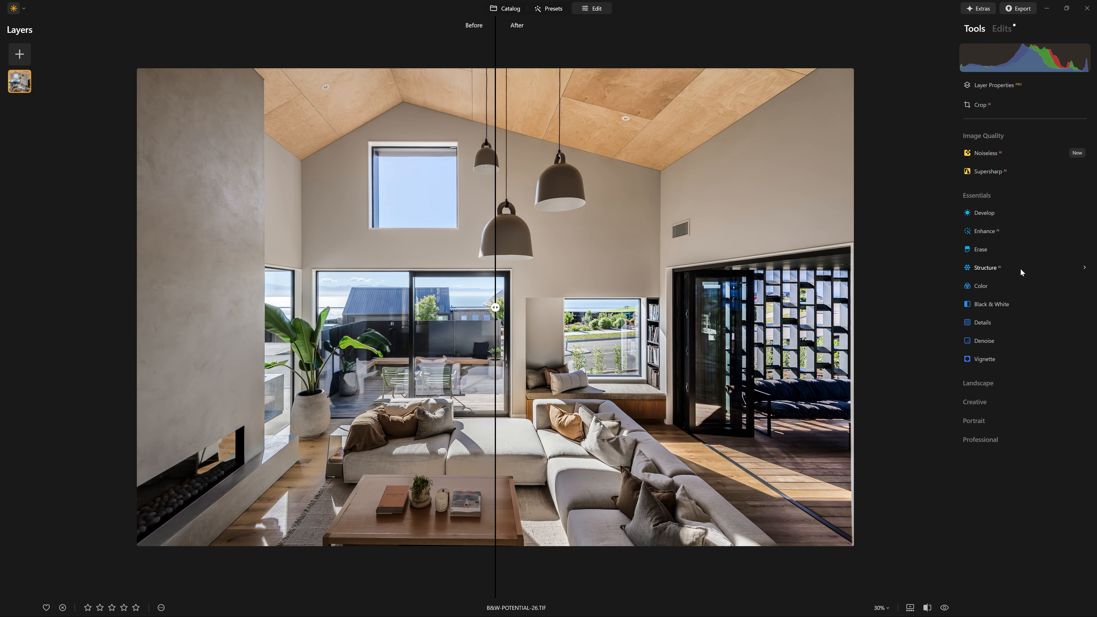
Fine-tune the Details sliders at close zoom on the sofa, comparing the effect on and off, and bring Sharpen down to its minimum.
left_click(996, 322)
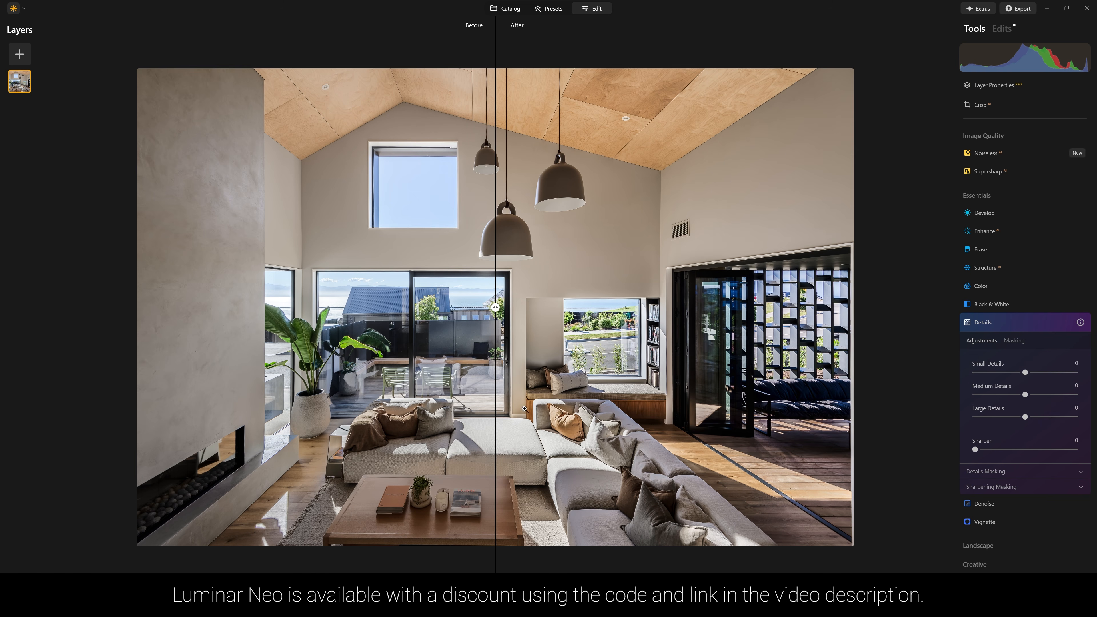
left_click(942, 605)
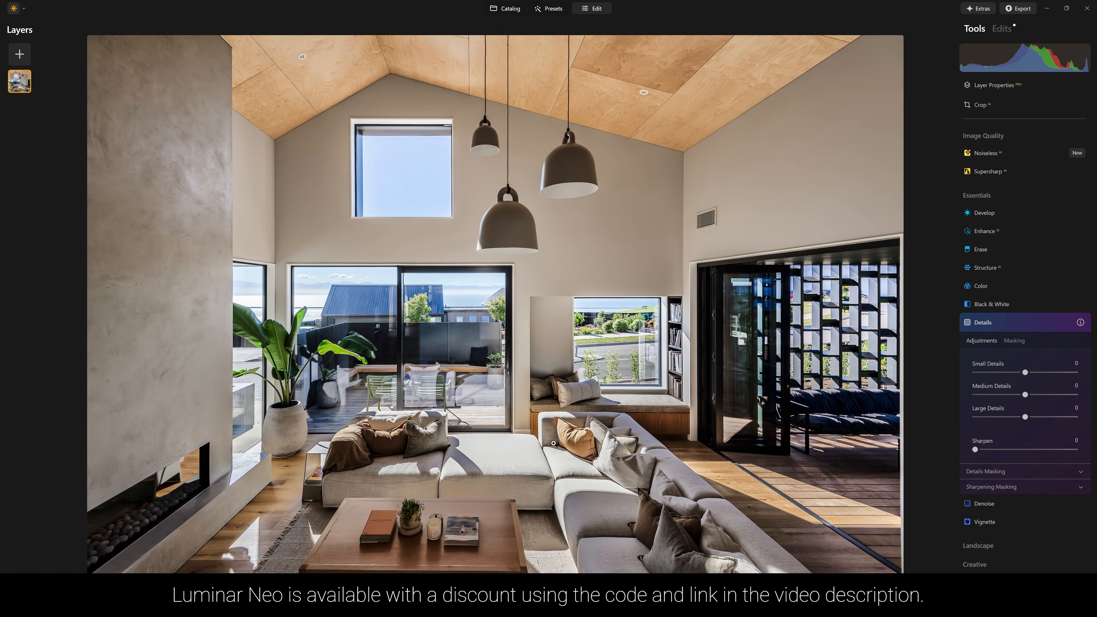
left_click(342, 474)
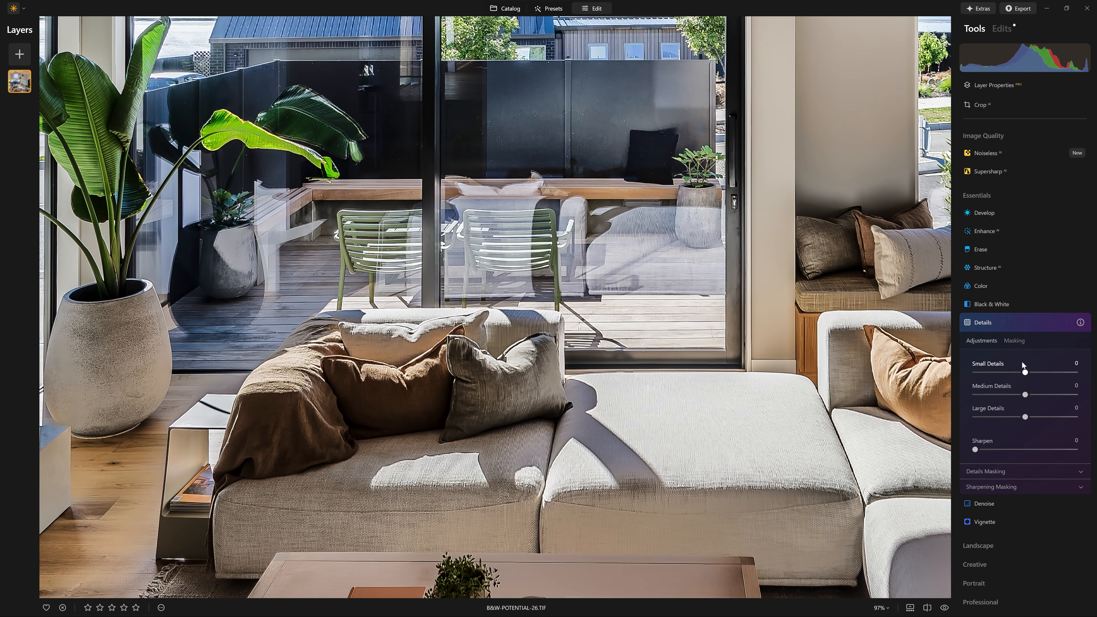
left_click_drag(1023, 375, 1028, 417)
left_click(1056, 323)
left_click(1056, 322)
left_click(1056, 323)
left_click(1056, 323)
left_click_drag(1002, 449, 971, 452)
double_click(840, 346)
left_click(983, 323)
Apply the Dramatic effect at an amount of 100 and compare the photo with and without it.
left_click(968, 382)
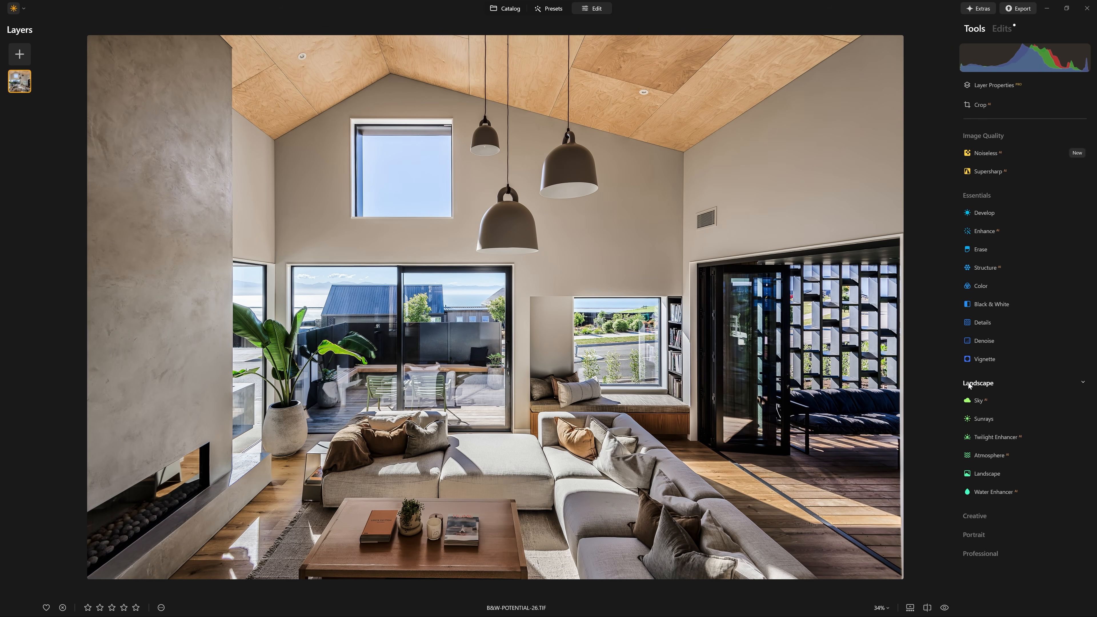
left_click(969, 383)
left_click(976, 402)
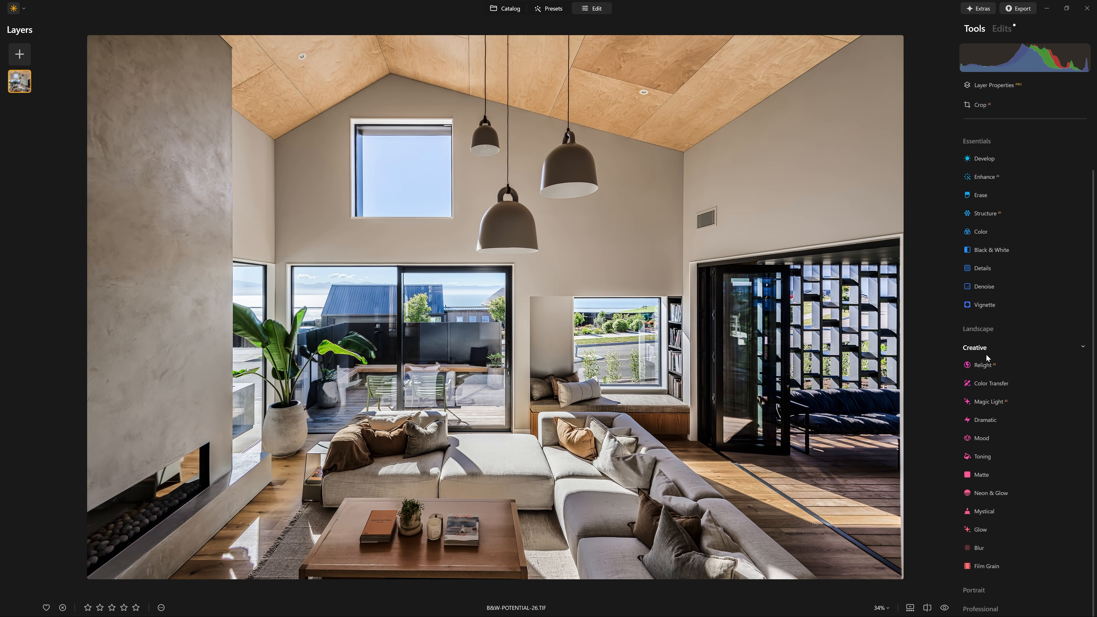
left_click(989, 422)
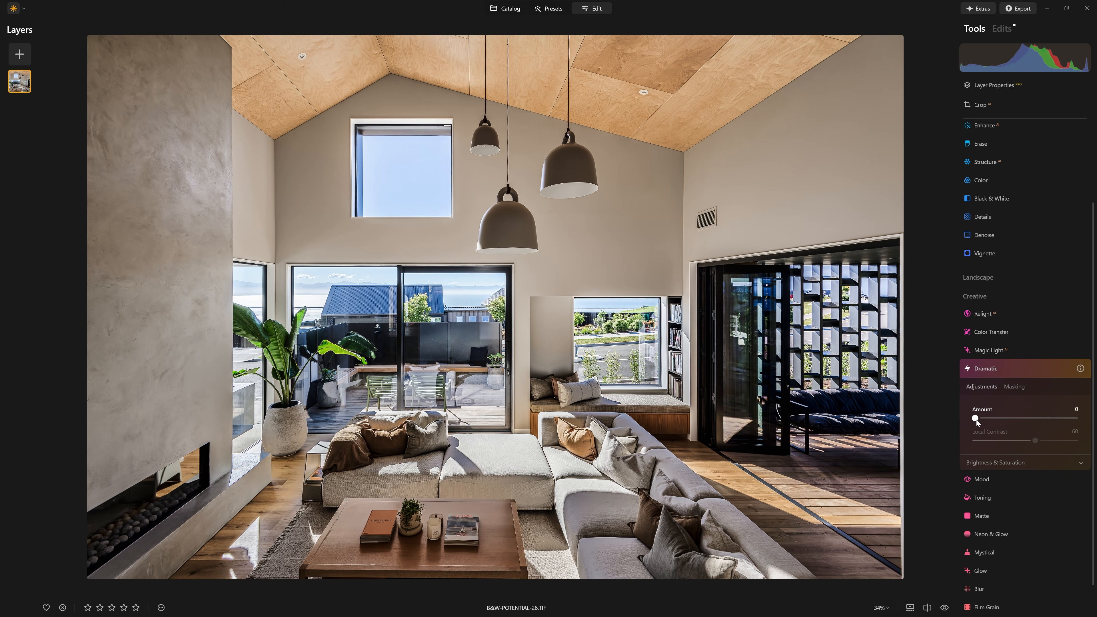
left_click_drag(977, 421, 1088, 416)
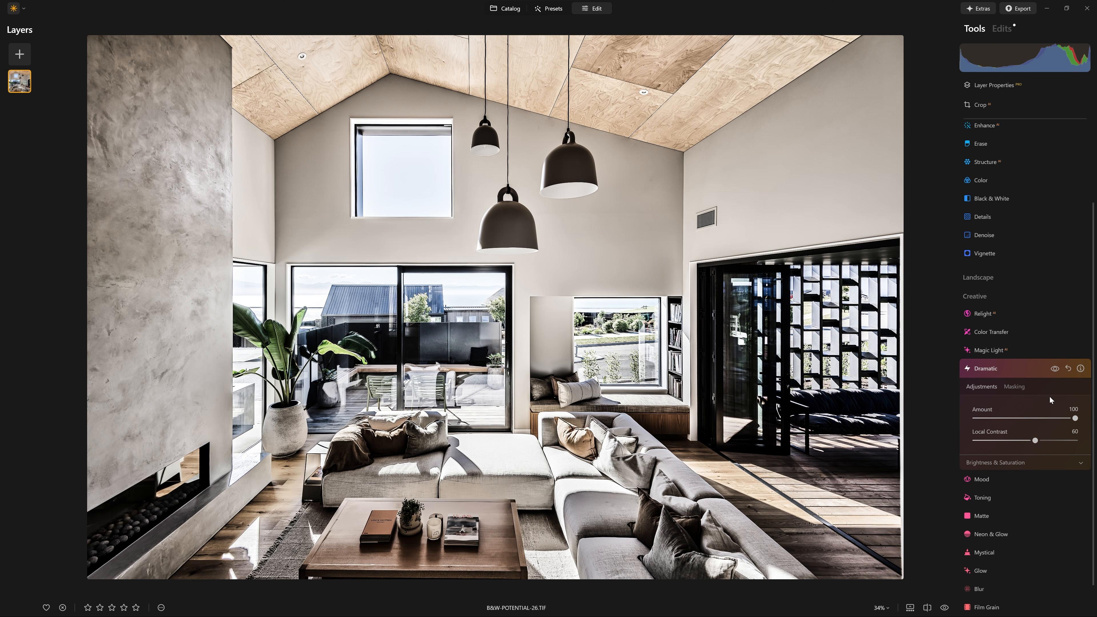
left_click(1055, 370)
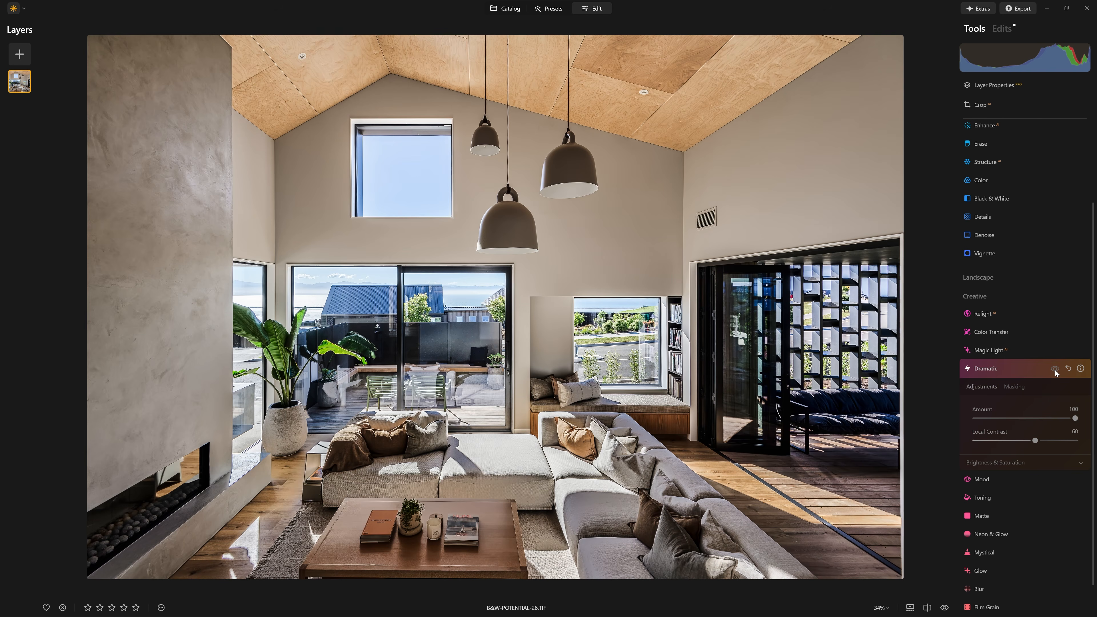
left_click(1056, 370)
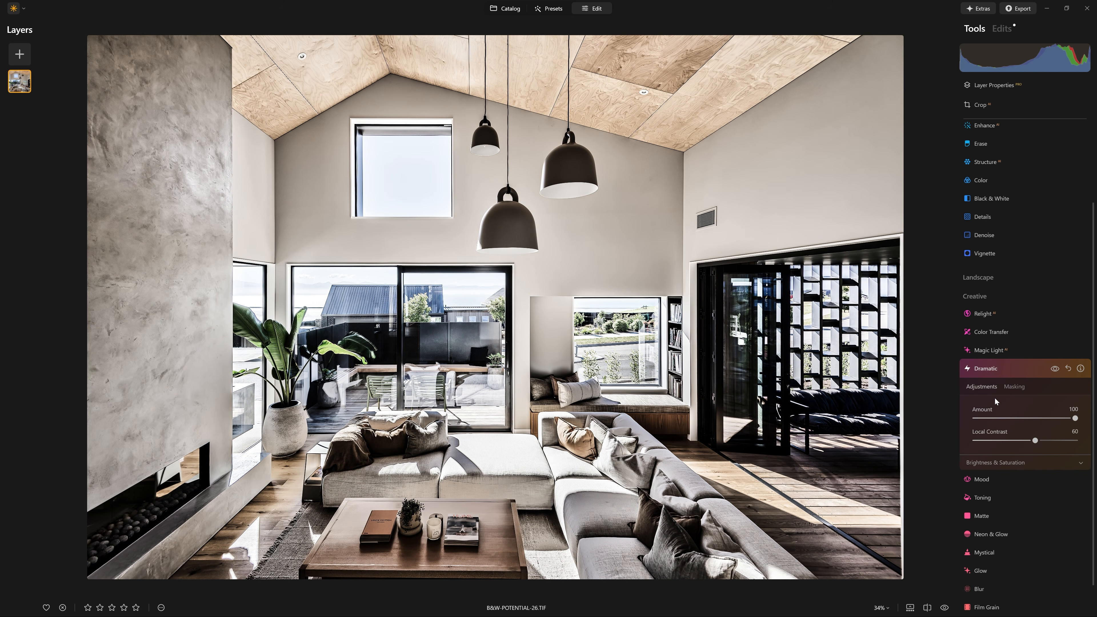
Try the Dramatic effect with Local Contrast at 100 and compare the photo with and without it.
left_click(1022, 462)
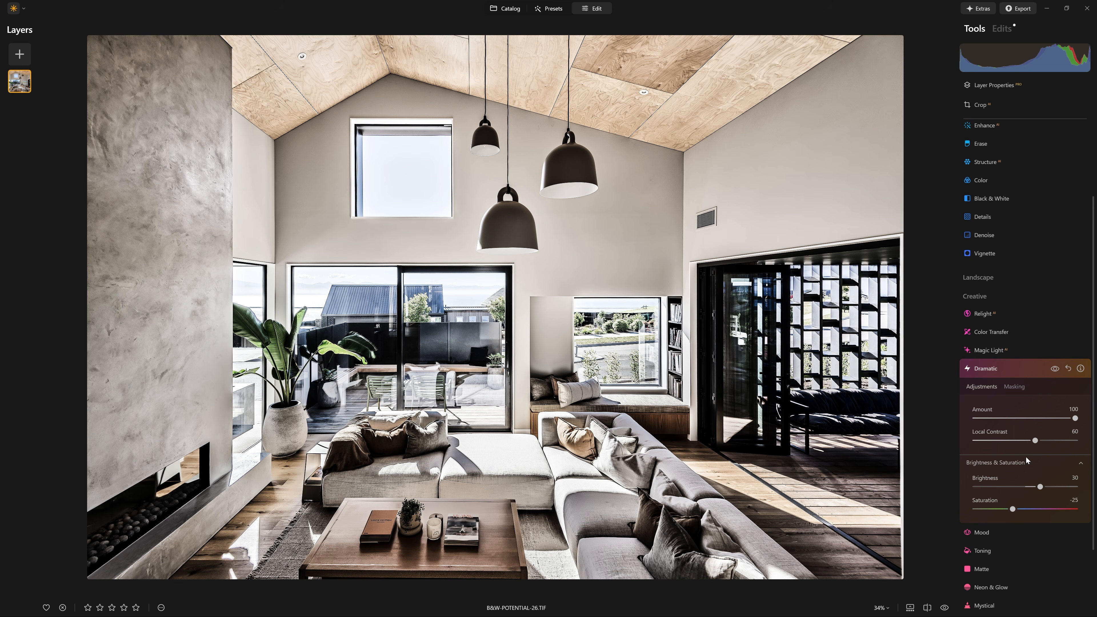
left_click_drag(1036, 441, 1083, 450)
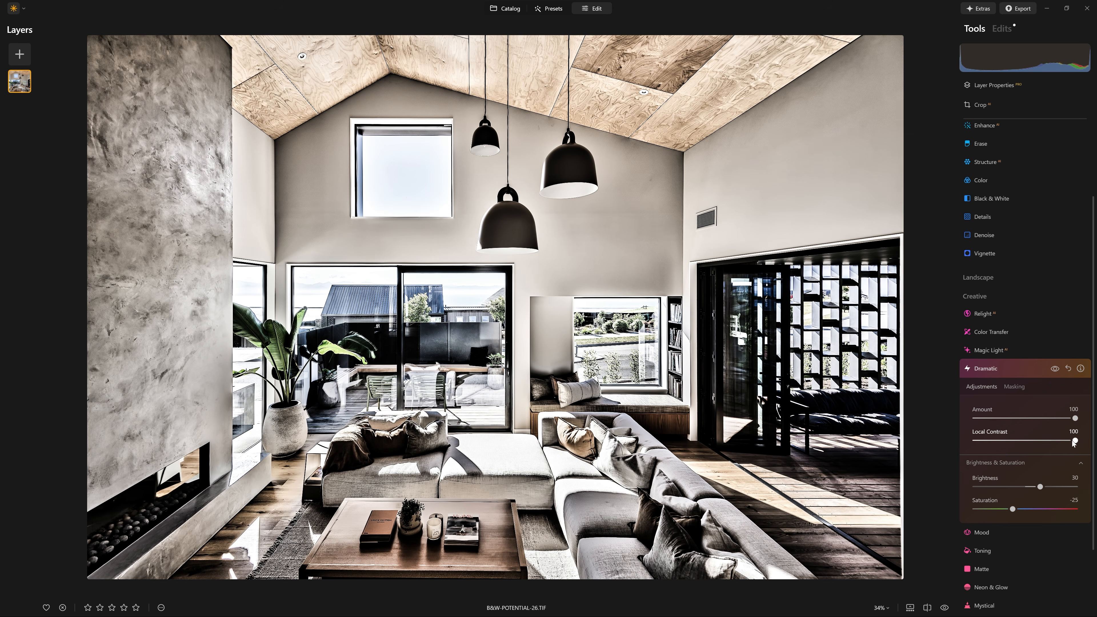
left_click(1057, 371)
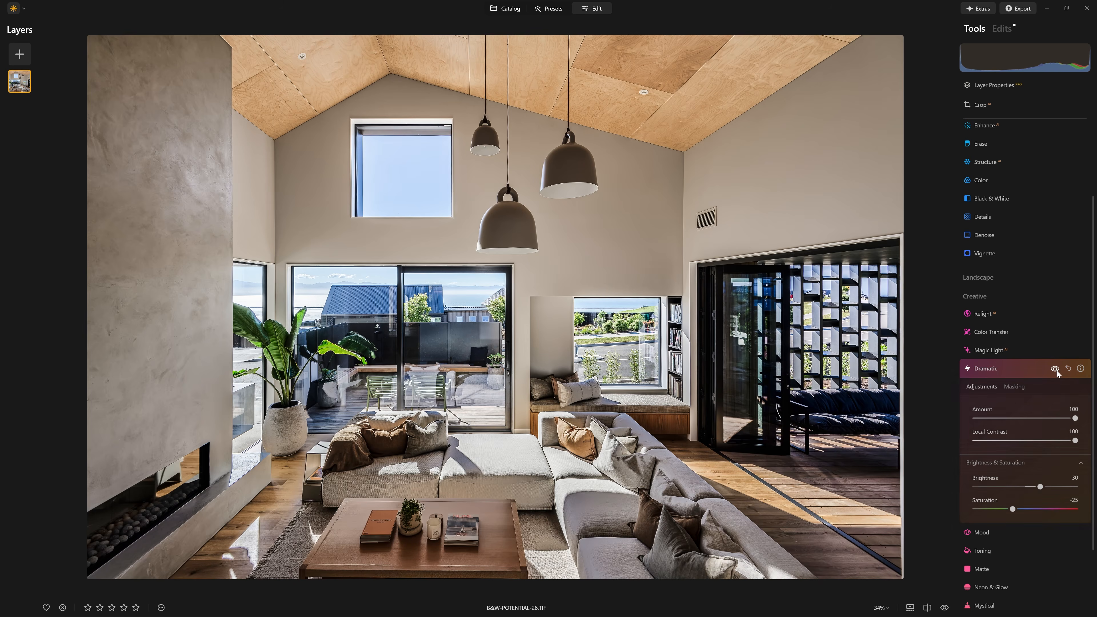
left_click(1056, 370)
Set Dramatic's Local Contrast to 0 and compare the photo with and without the effect.
left_click_drag(1076, 440, 1069, 441)
double_click(1068, 441)
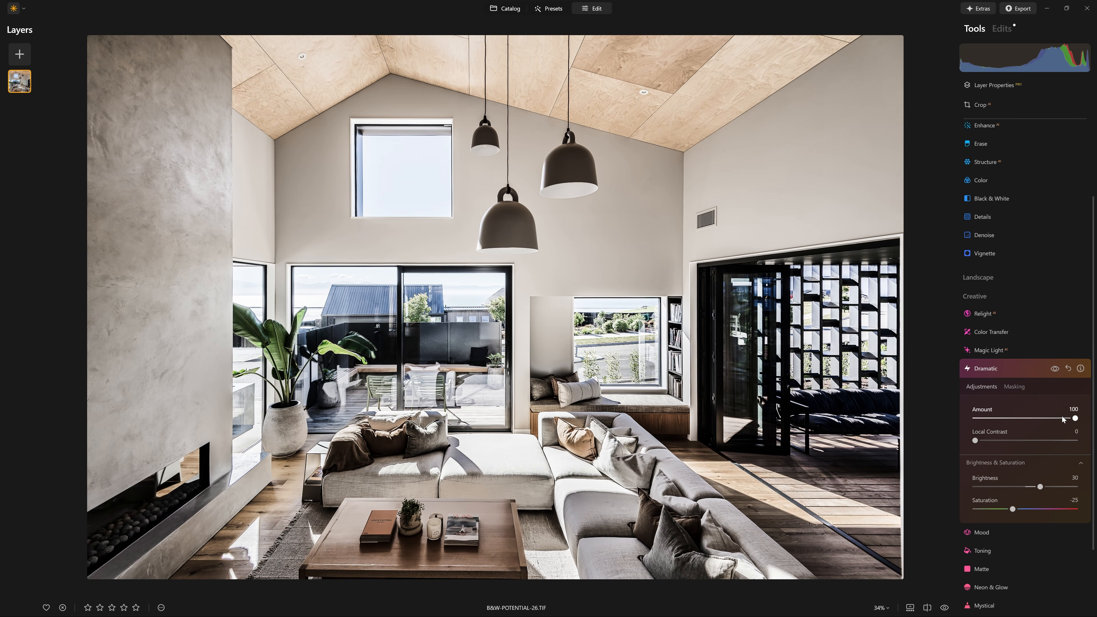
left_click(1055, 369)
left_click(1058, 370)
left_click(1057, 369)
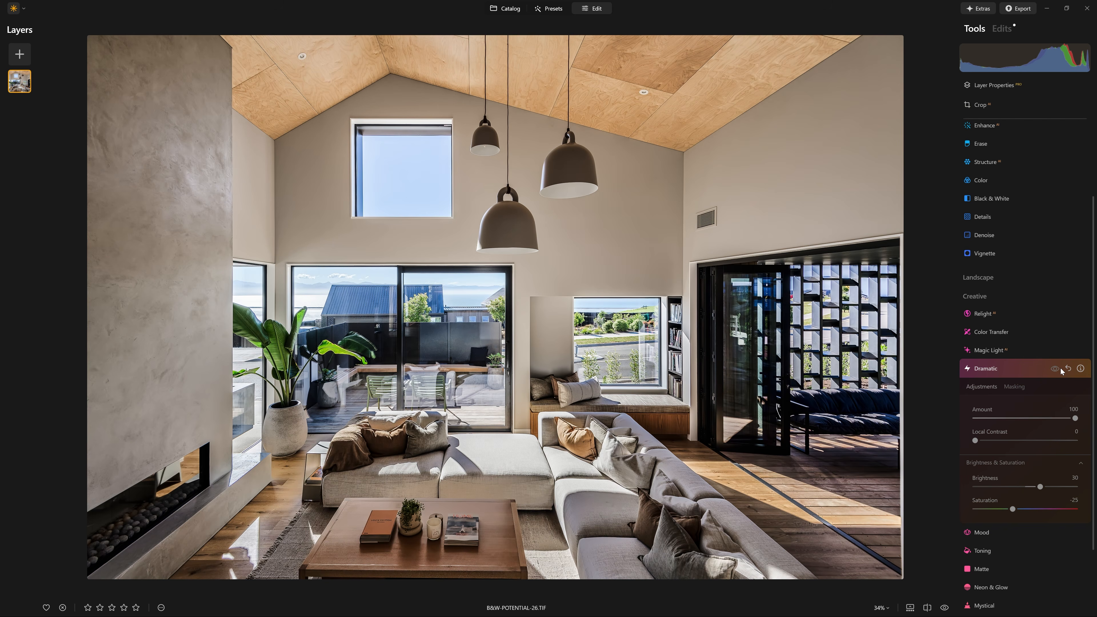
left_click(1059, 370)
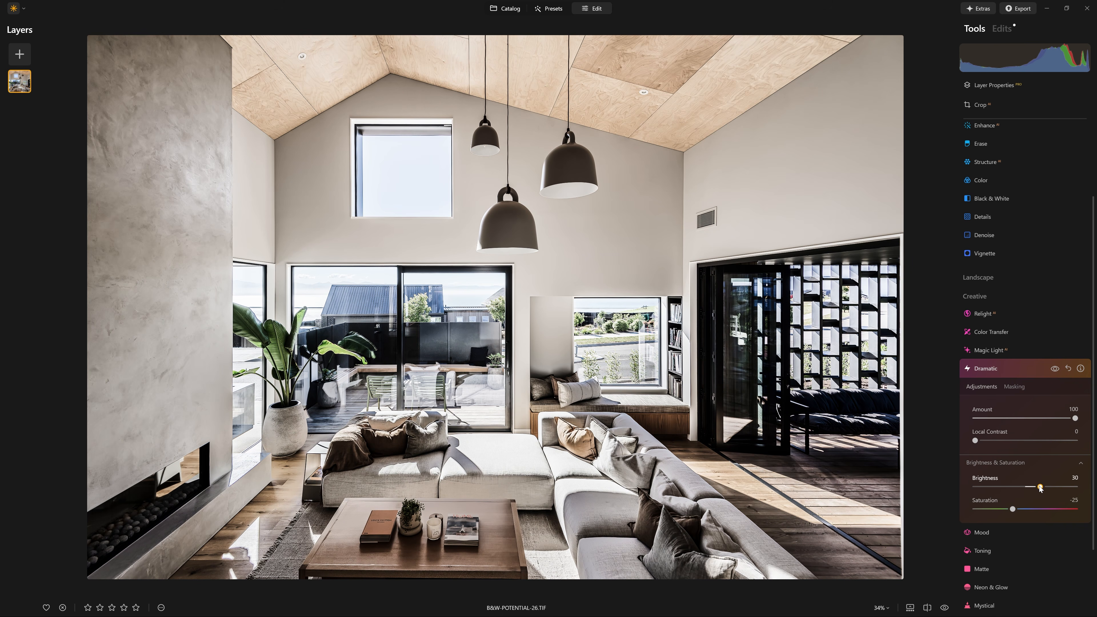
Reduce the Dramatic amount to 15, compare the effect on and off several times, and close the tool.
mouse_move(1041, 487)
left_mouse_down()
mouse_move(1027, 489)
mouse_move(1040, 489)
left_mouse_up()
left_click_drag(1073, 419, 988, 422)
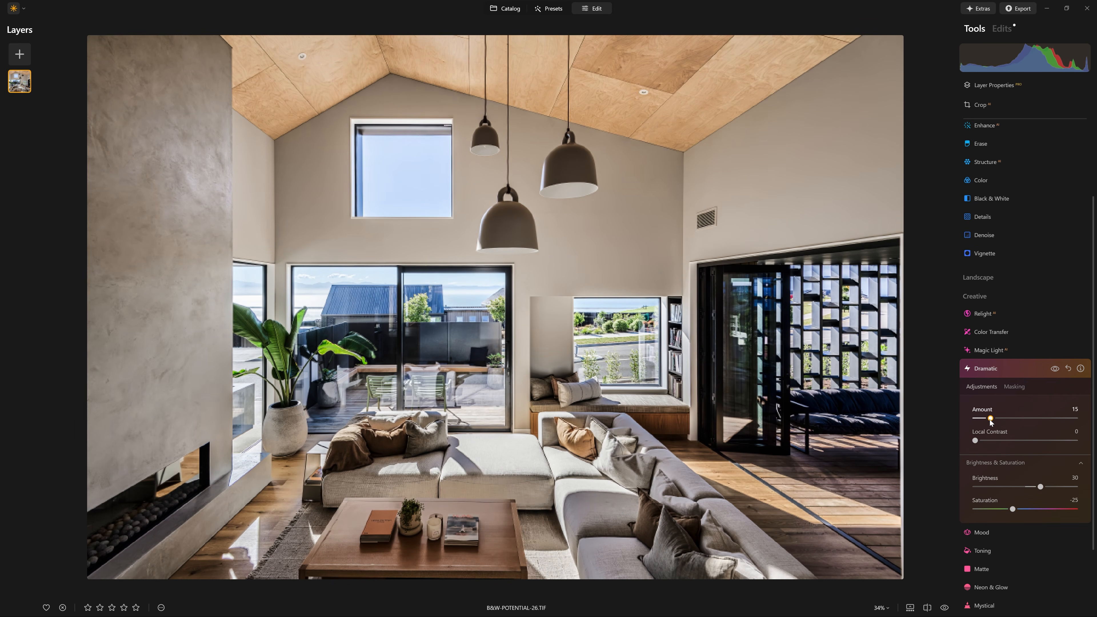
left_click(1056, 370)
left_click(1056, 371)
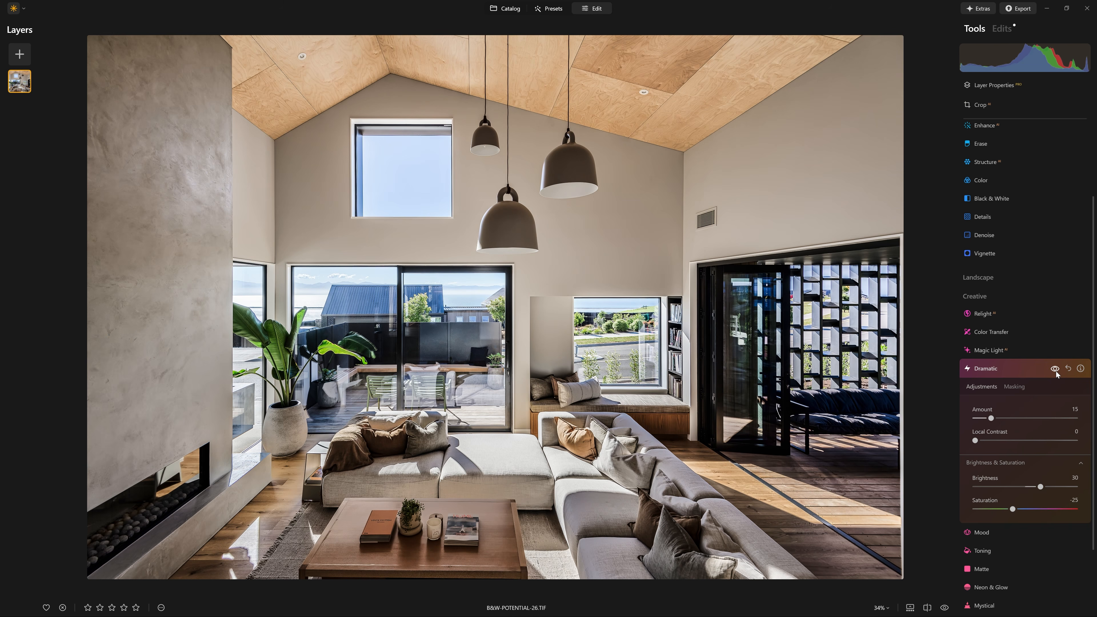
left_click(1056, 370)
left_click(1056, 370)
left_click(1056, 371)
left_click(1057, 370)
left_click(1033, 369)
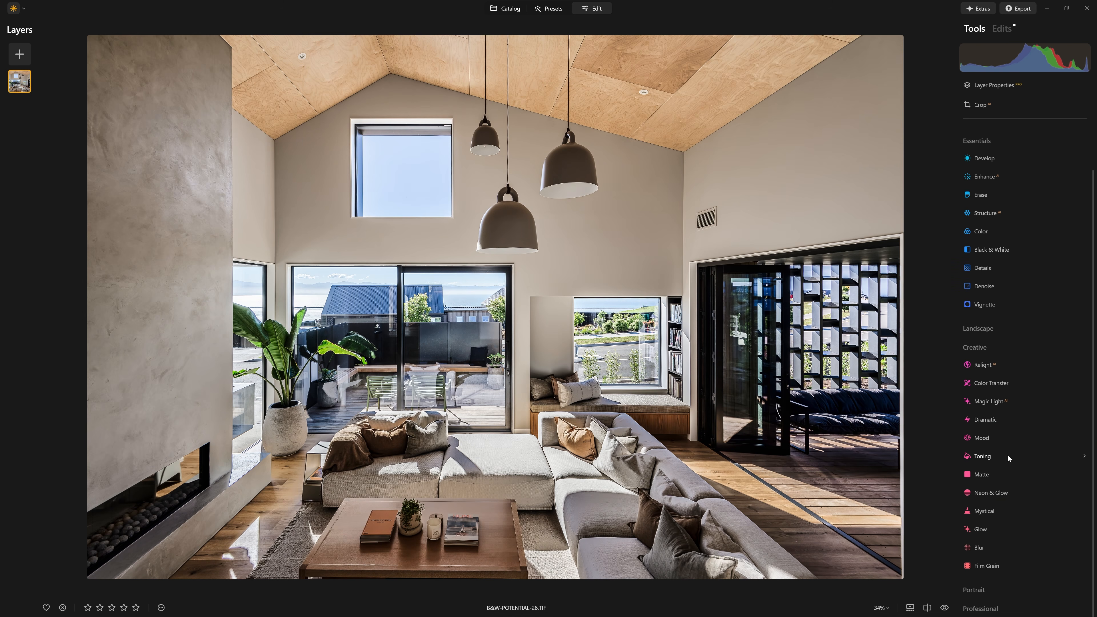
Open the Mystical tool and examine the wood ceiling and pendant lamps at close zoom.
left_click(987, 513)
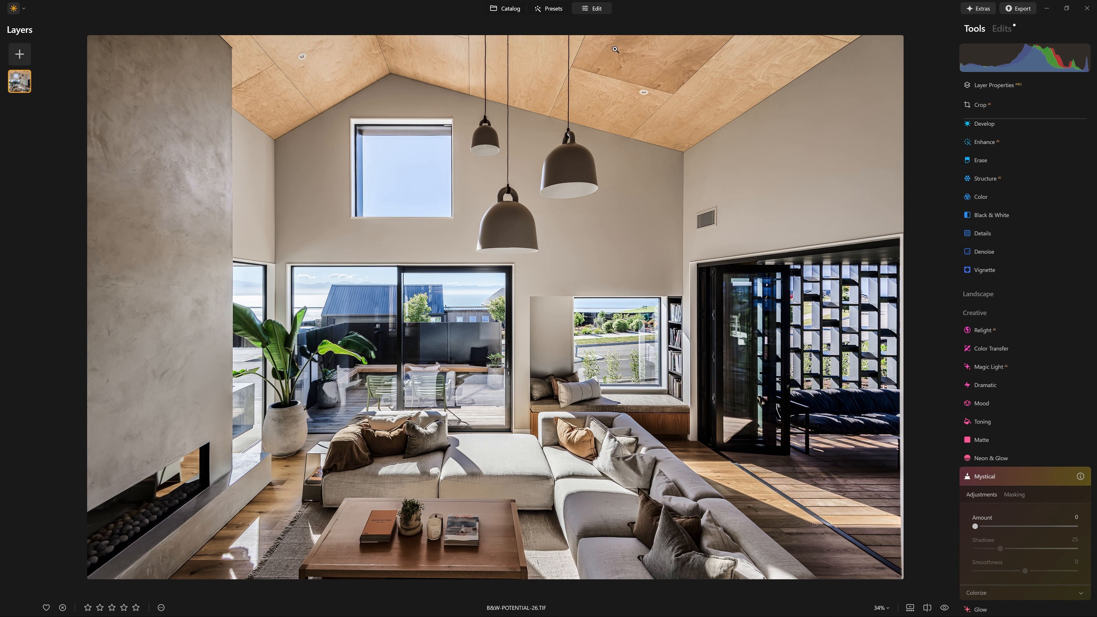
left_click(616, 49)
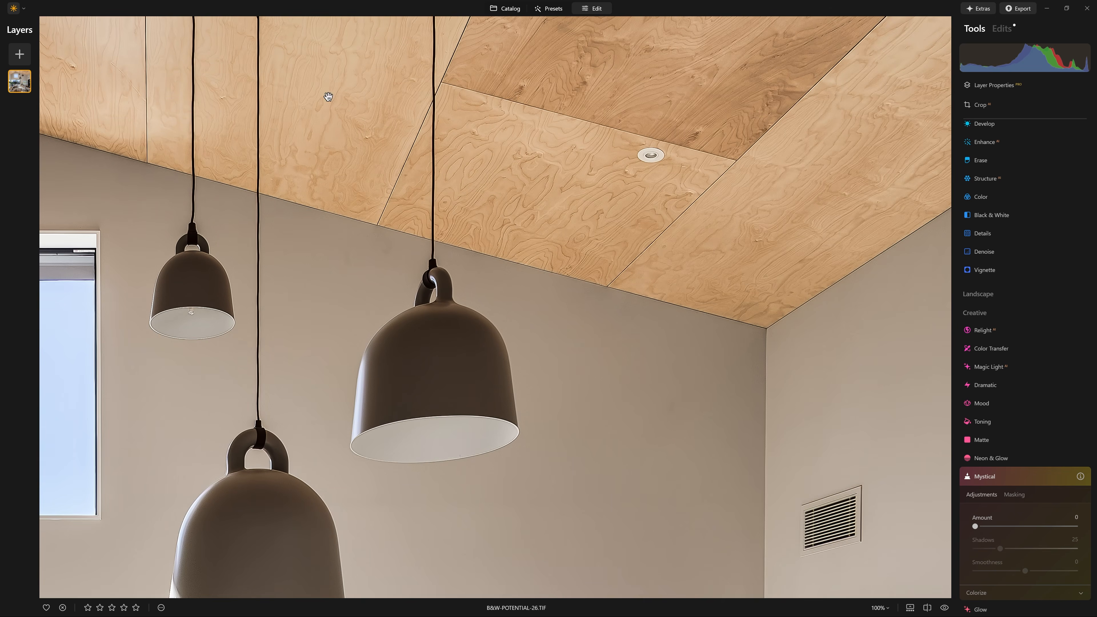
left_click(372, 88)
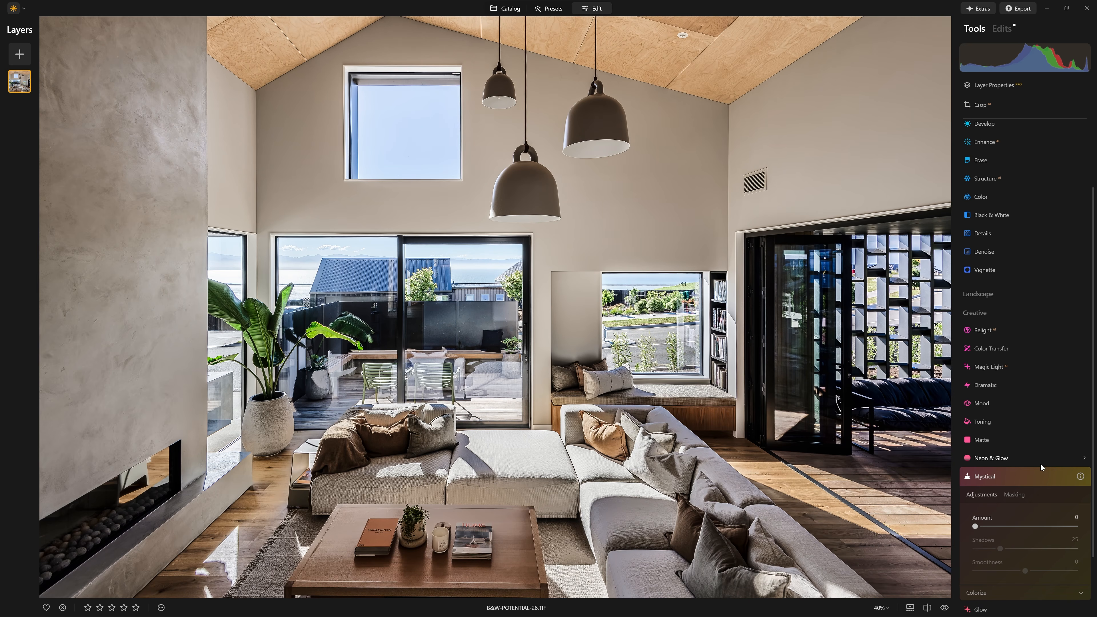
Try the Mystical effect at an amount of 100 on the whole photo and compare it on and off.
left_click_drag(975, 527, 1087, 533)
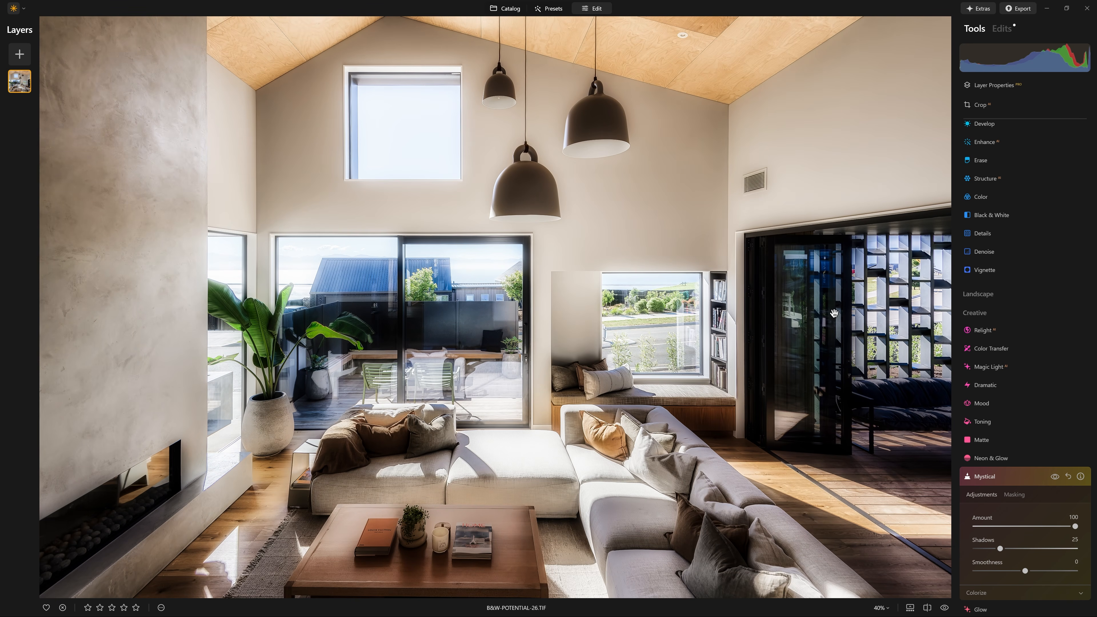
left_click(778, 334)
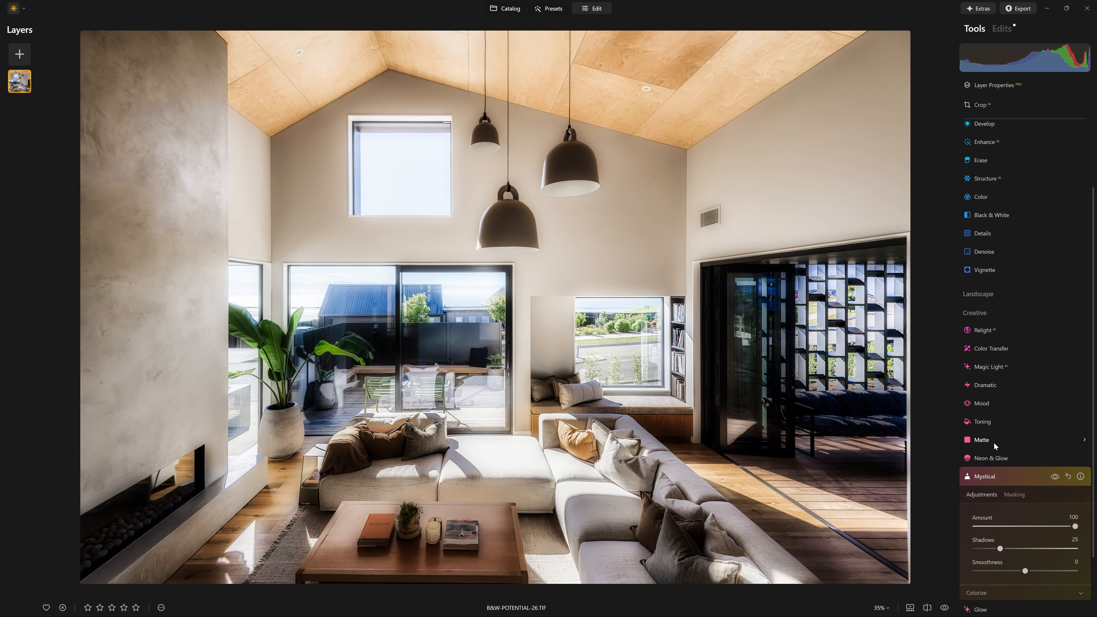
left_click(1055, 477)
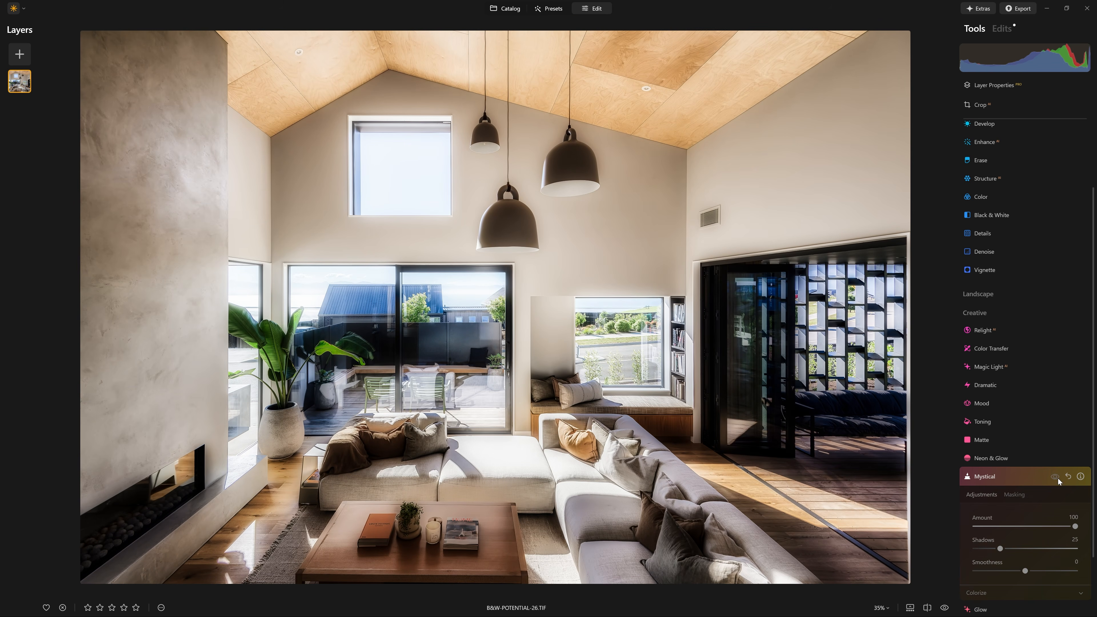
left_click(1056, 476)
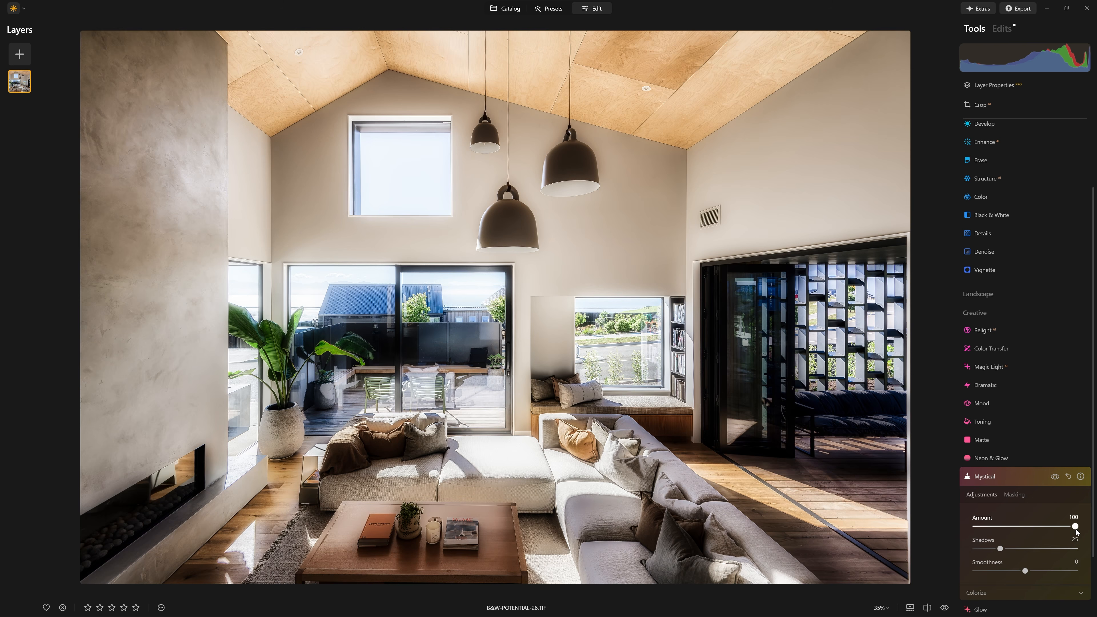
Reduce the Mystical amount to 21, compare the photo with and without the effect, and close the tool.
left_click_drag(1075, 532, 1003, 531)
left_click(1055, 477)
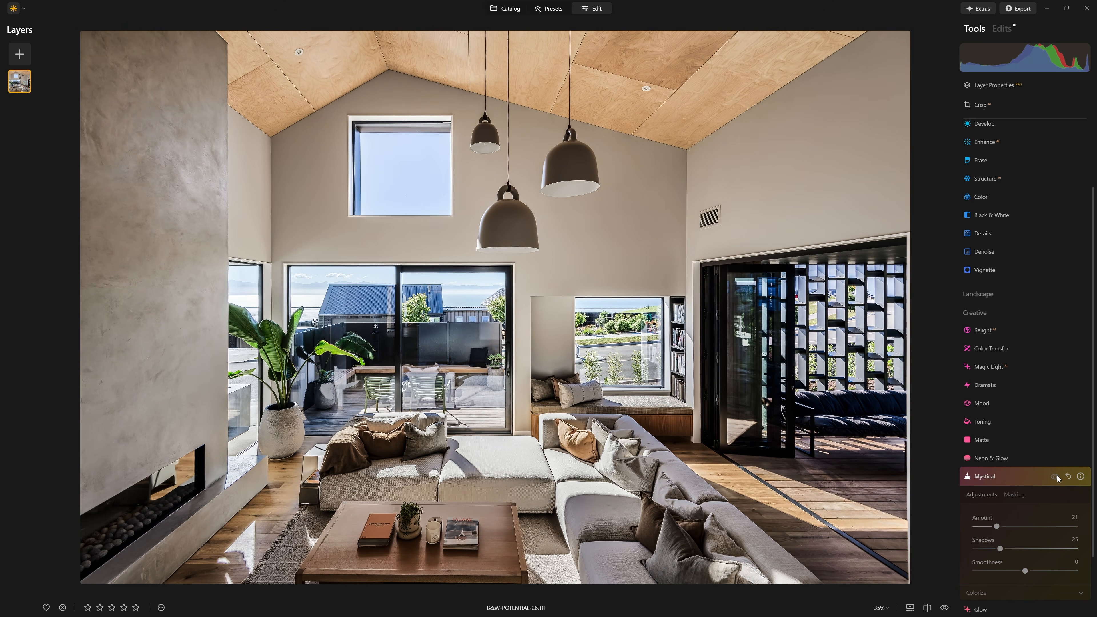
left_click(1056, 476)
left_click(1056, 477)
left_click(1056, 476)
left_click(1055, 476)
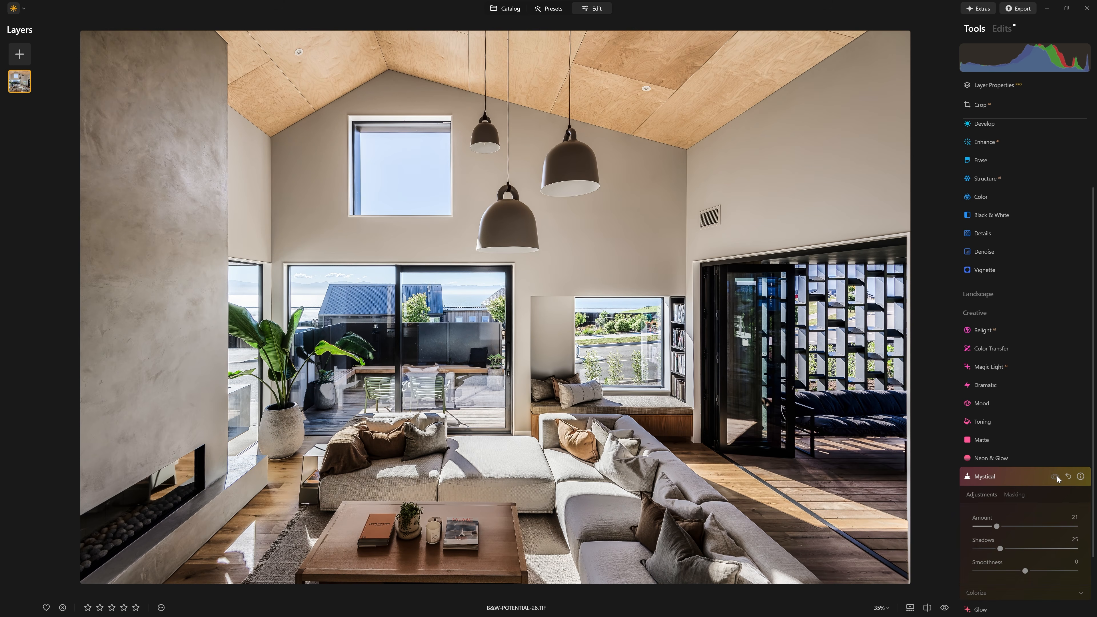
left_click(1056, 477)
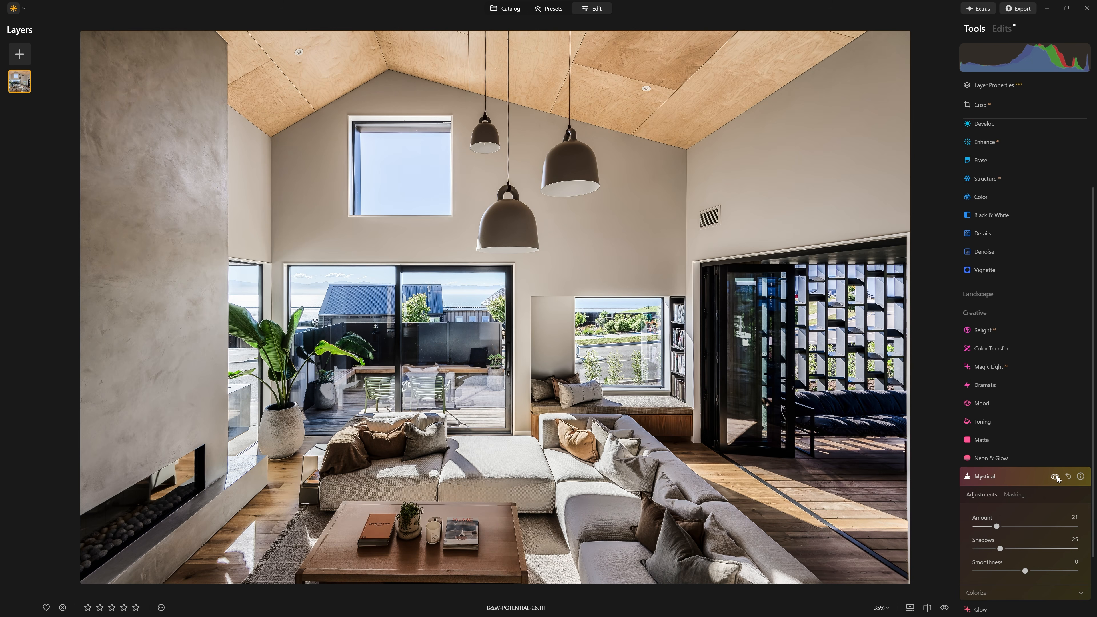
scroll(1037, 454, "down", 1)
left_click(1009, 427)
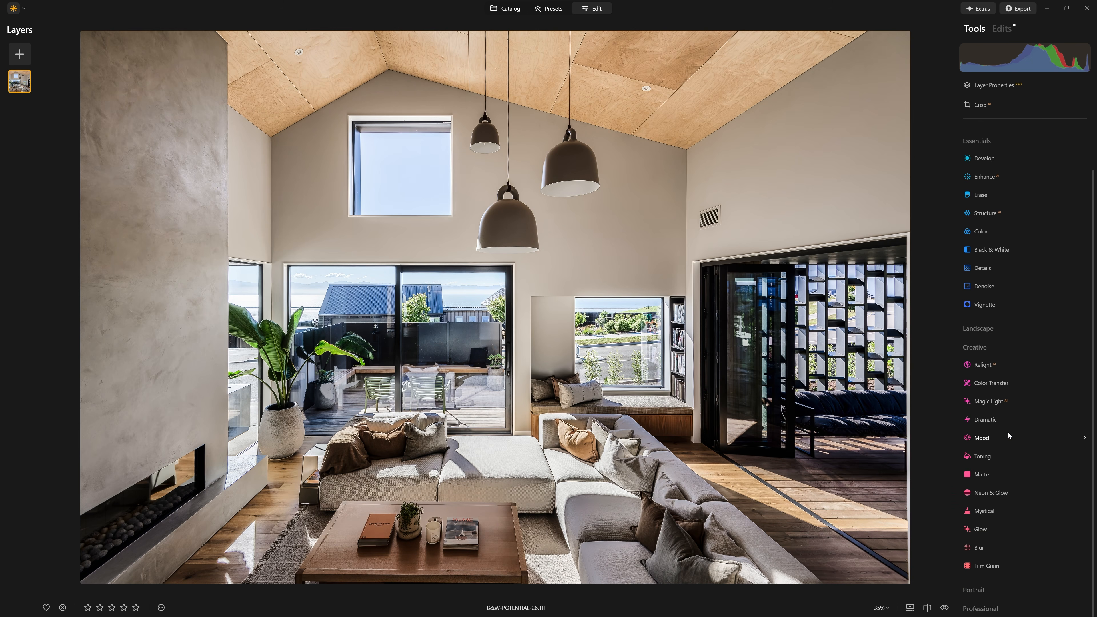
Open Supercontrast, set Highlights Contrast to 100, compare the effect on and off, and try Highlights Balance at -33 and 31.
left_click(983, 608)
left_click(998, 549)
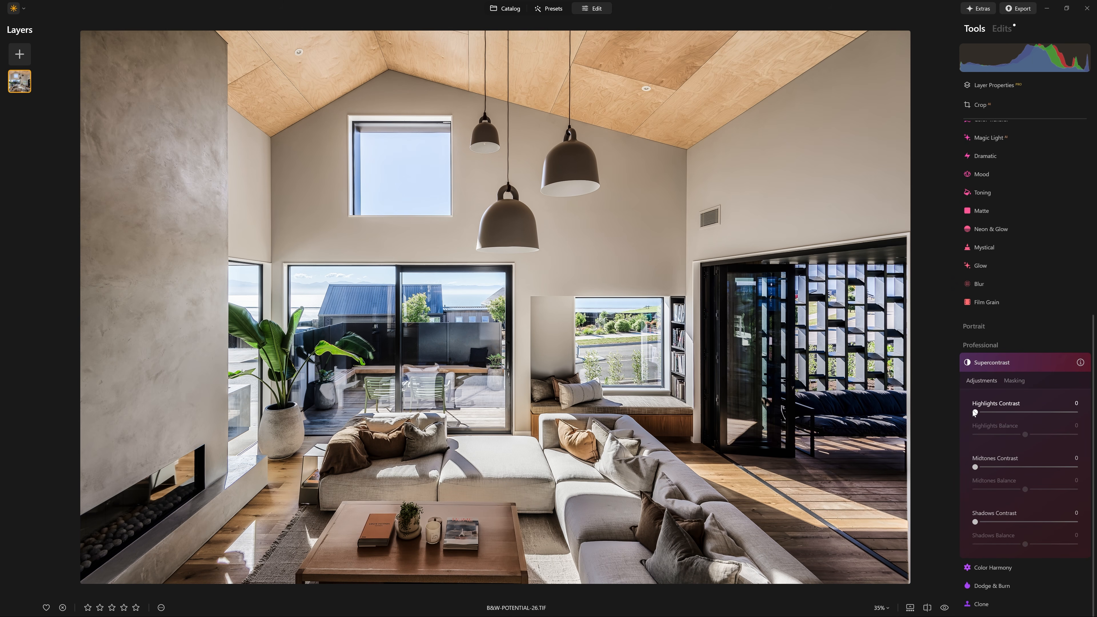
left_click_drag(975, 413, 1076, 413)
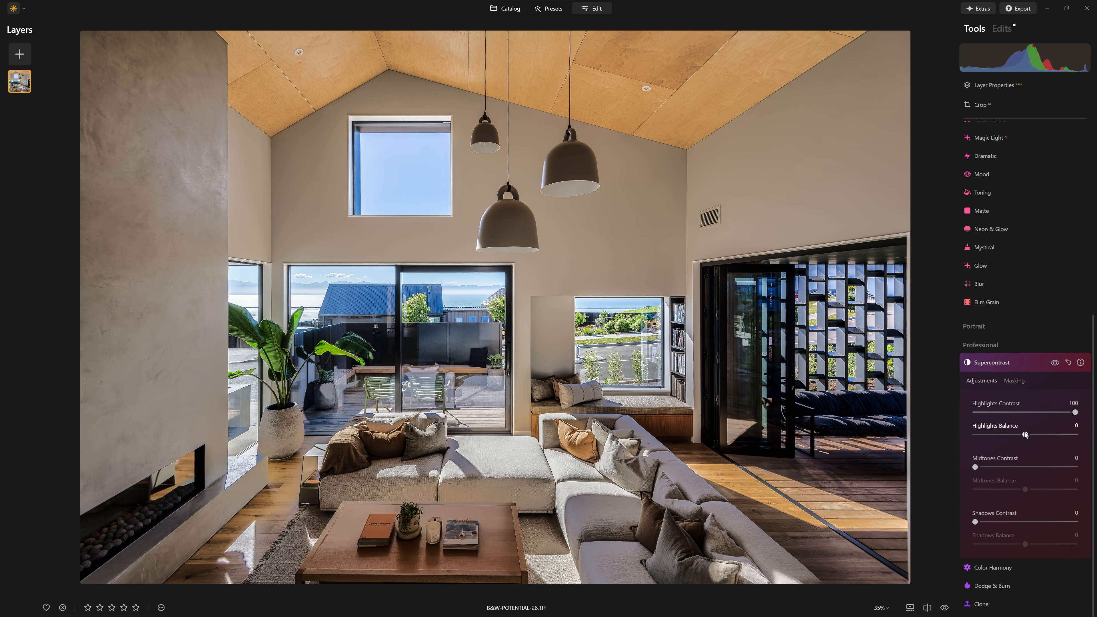
left_click(1055, 363)
left_click(1056, 363)
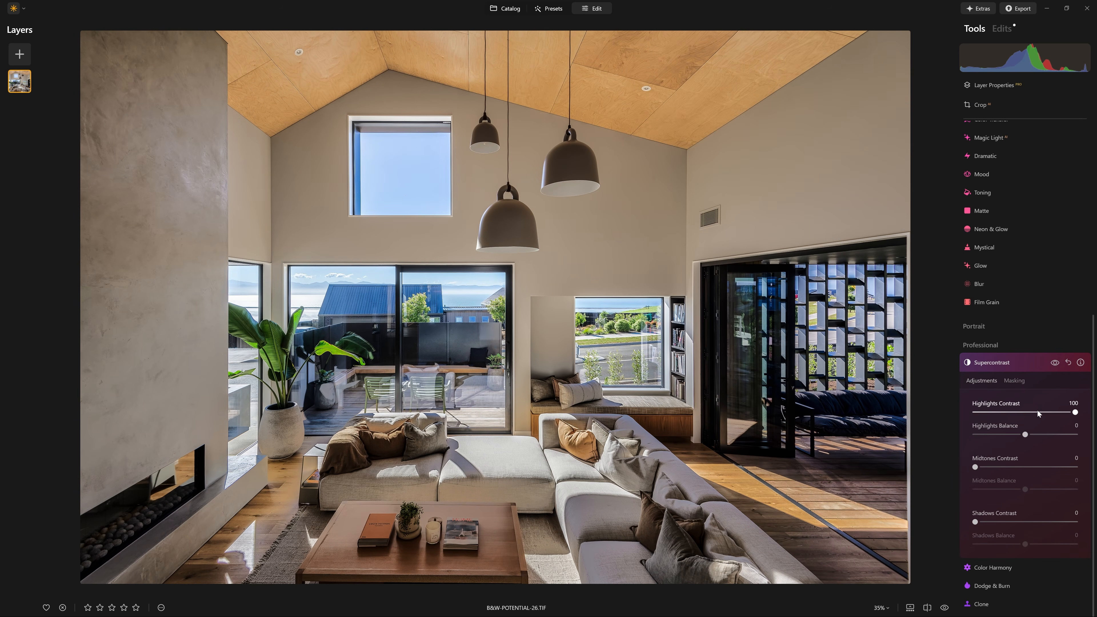
left_click_drag(1025, 434, 1010, 436)
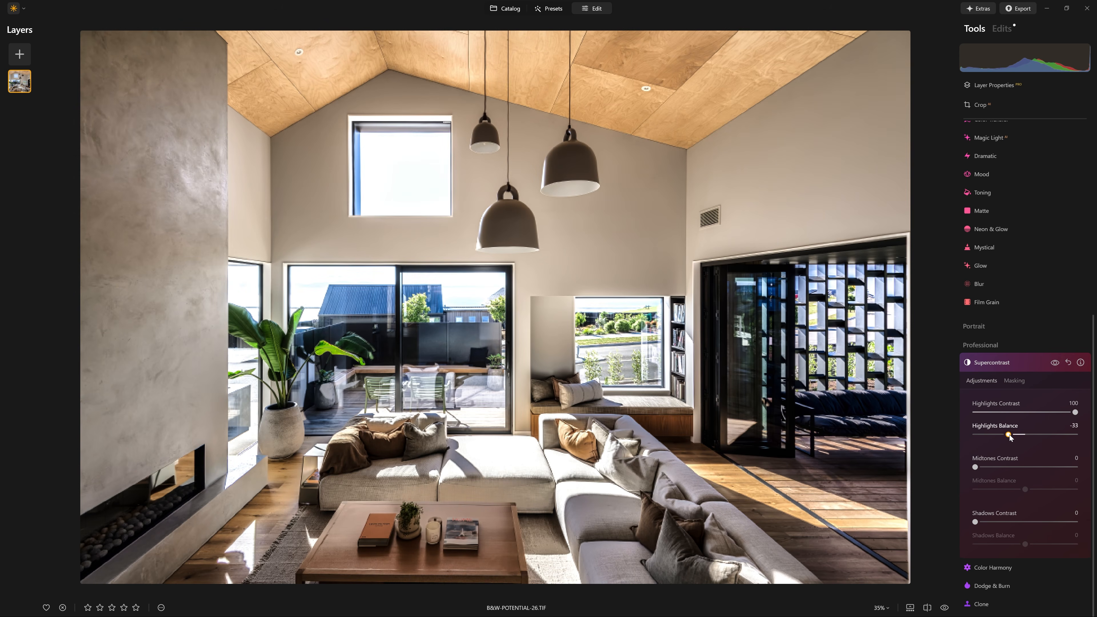
double_click(1010, 436)
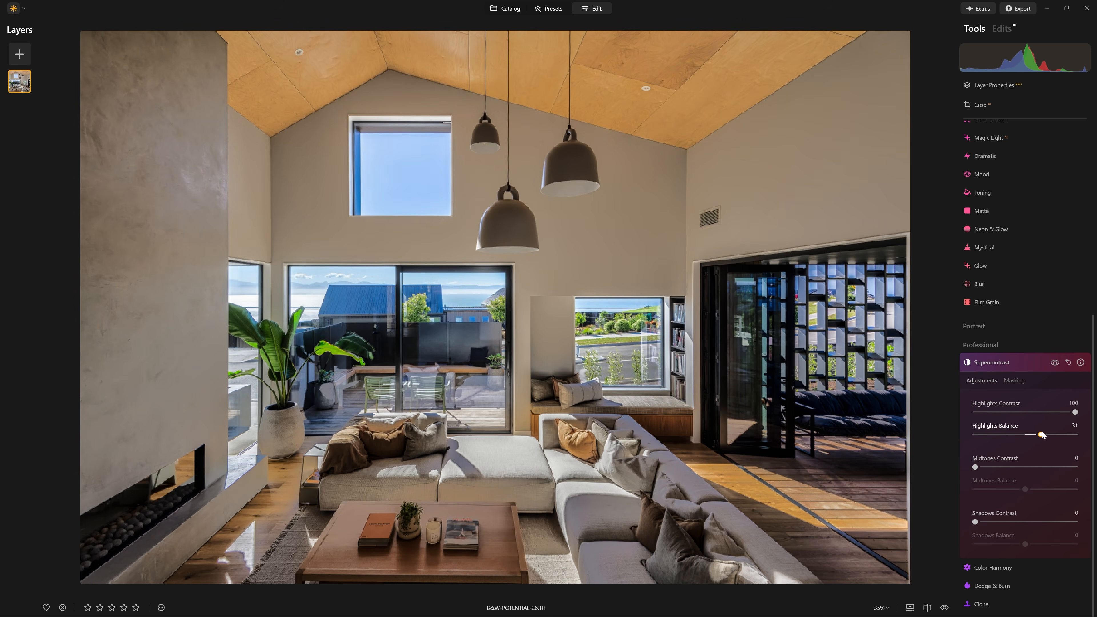
Try Supercontrast with Midtones Contrast 100 and Midtones Balance 49, plus Shadows Contrast 40 and Shadows Balance 29.
left_click_drag(975, 467, 1083, 473)
left_click_drag(1023, 491, 1050, 490)
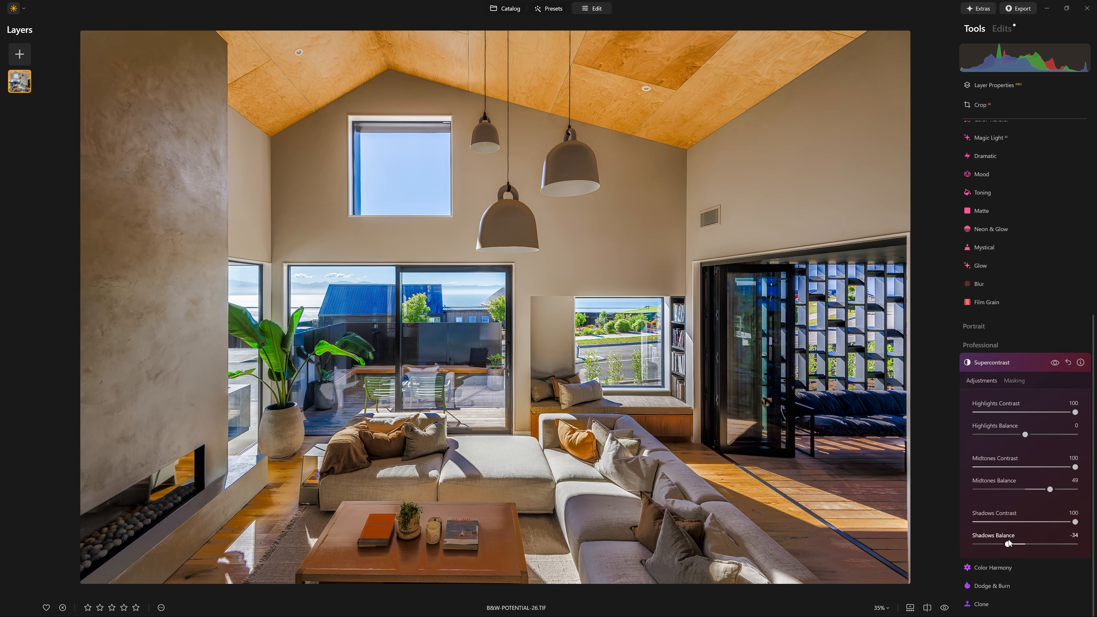
left_click_drag(1010, 543, 1017, 522)
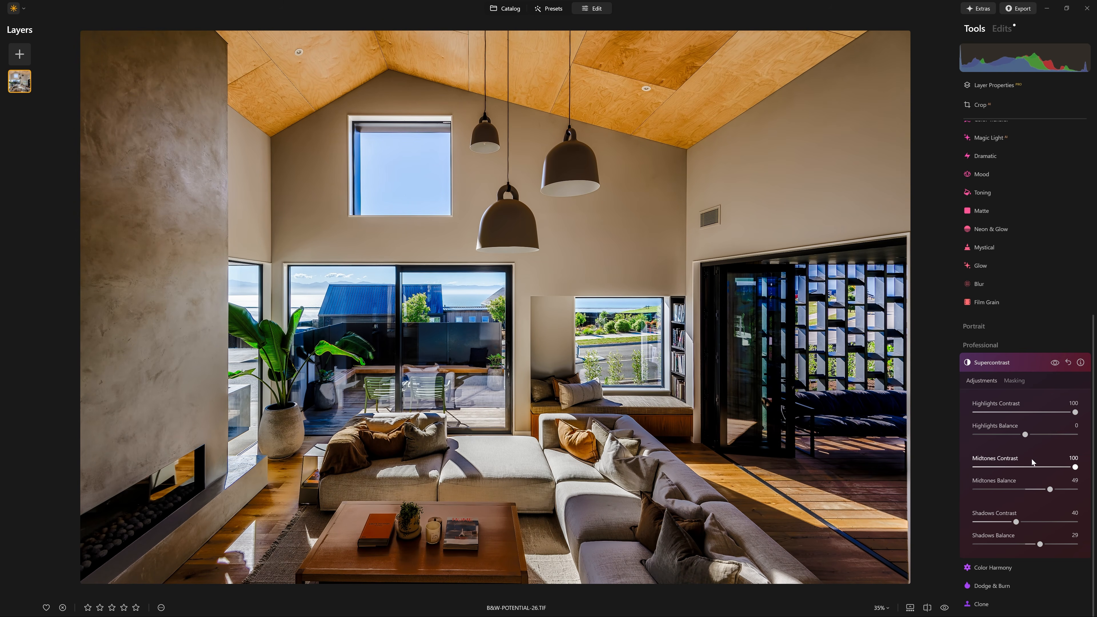
Lower Highlights Contrast to 20 and bring both Midtones Contrast and Shadows Contrast down to 0.
left_click(1003, 468)
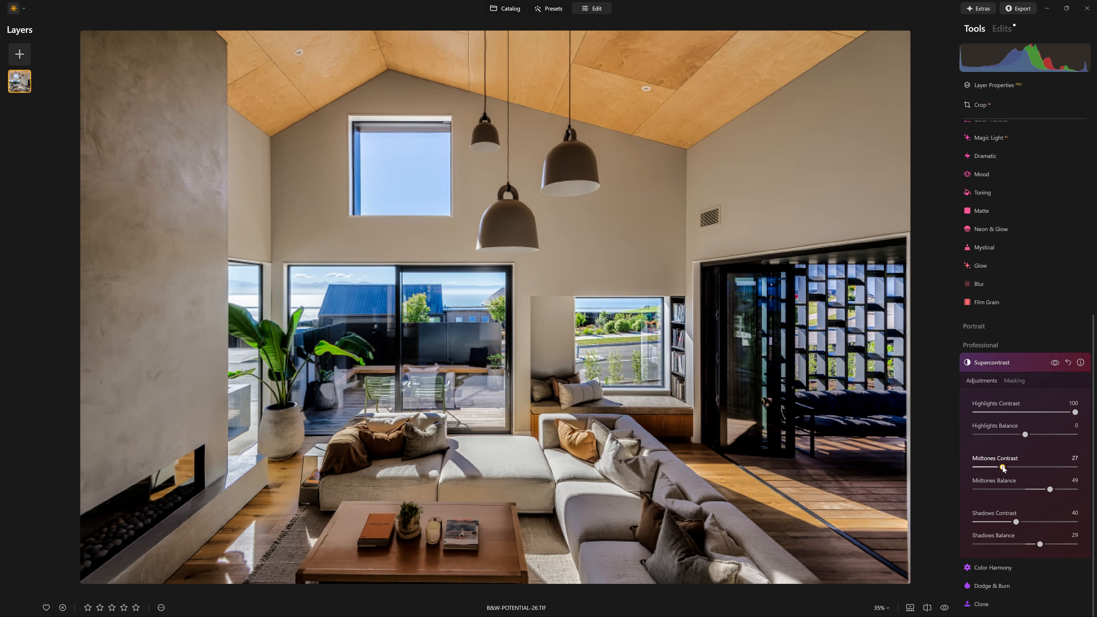
left_click(1008, 413)
left_click_drag(1007, 412, 995, 413)
left_click_drag(1003, 468, 958, 468)
left_click_drag(1015, 523, 965, 523)
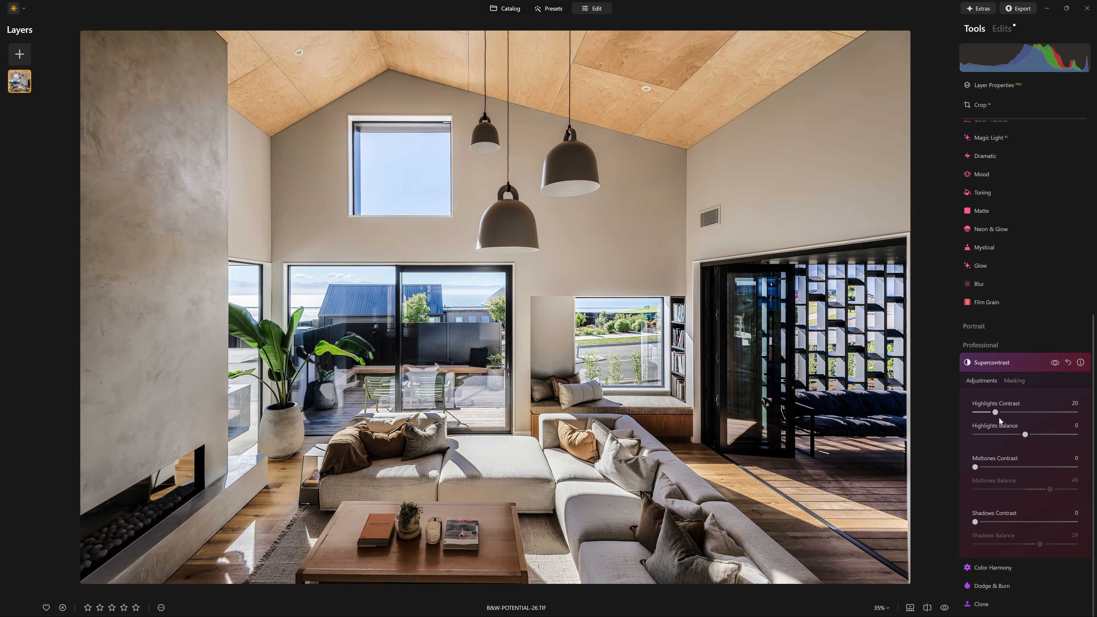
Set Highlights Balance to -6 and Highlights Contrast to 12, with Midtones Contrast at 7 and Midtones Balance at 0.
left_click_drag(996, 413, 1076, 412)
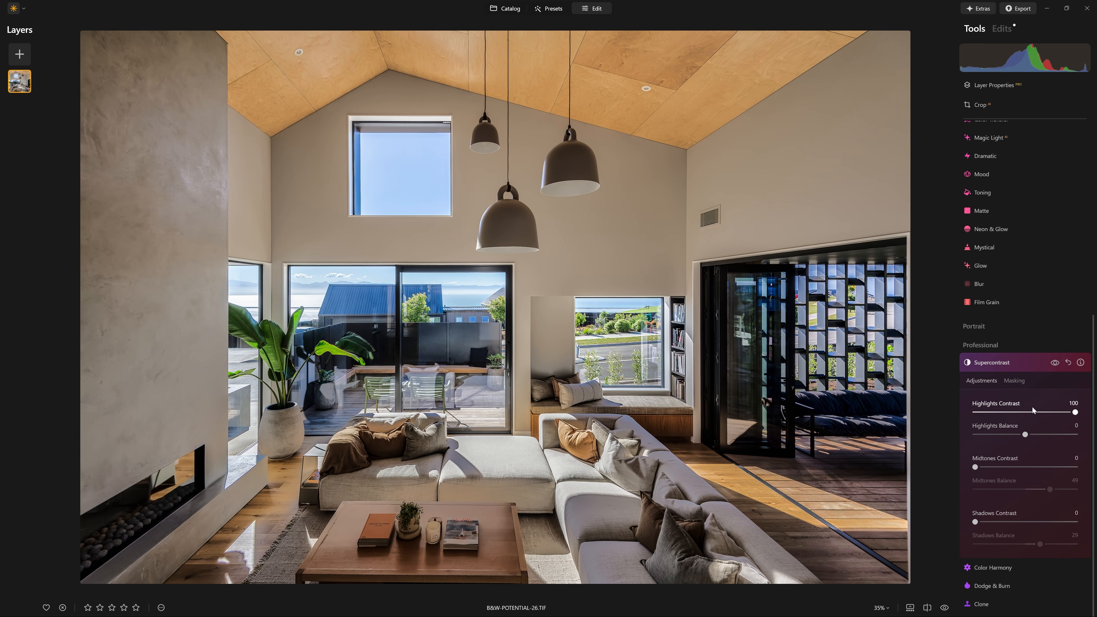
mouse_move(1025, 436)
left_mouse_down()
mouse_move(1050, 439)
mouse_move(1020, 439)
left_mouse_up()
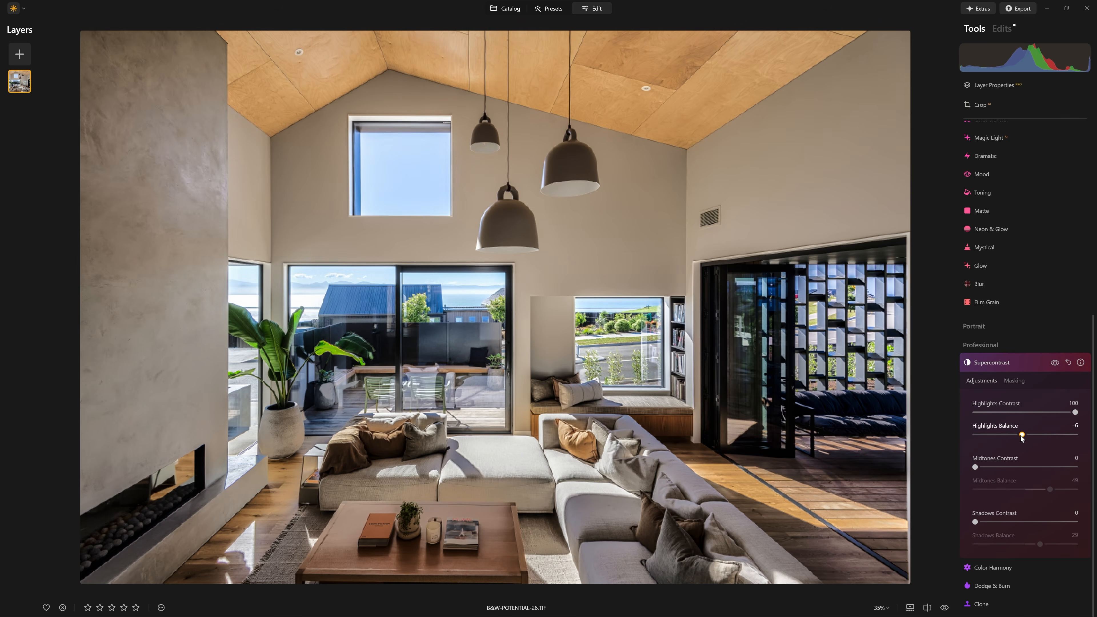
left_click_drag(1075, 412, 988, 413)
left_click_drag(975, 468, 1027, 490)
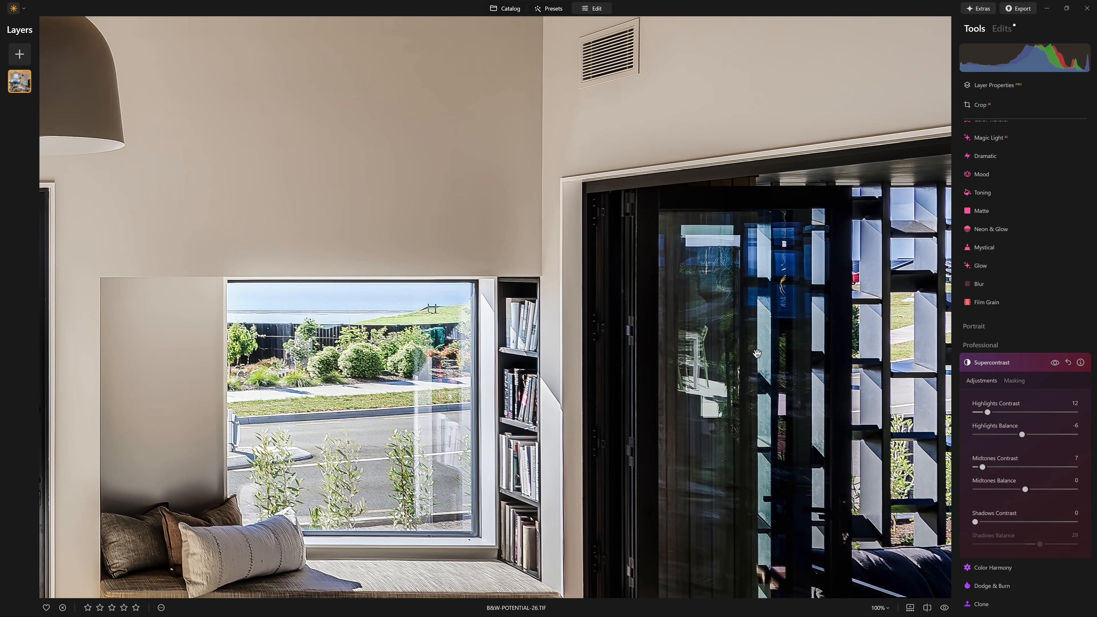
Set Shadows Contrast to 100 and Shadows Balance to -19 in Supercontrast, comparing the photo with the effect on and off.
left_click_drag(976, 522, 1020, 546)
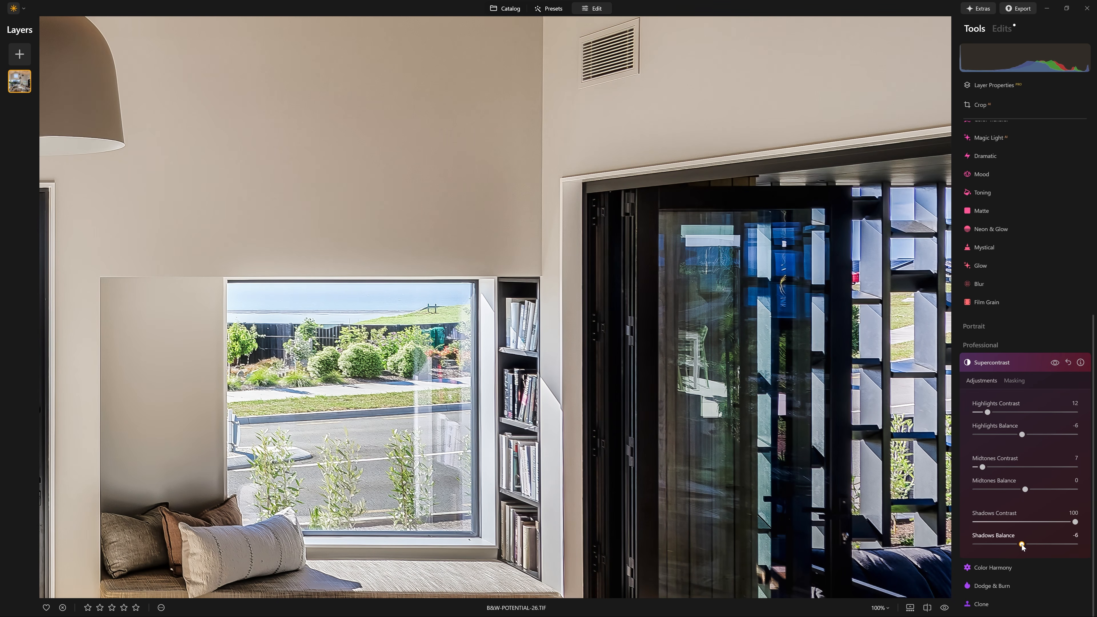
mouse_move(1011, 546)
left_mouse_down()
mouse_move(980, 546)
mouse_move(1020, 546)
mouse_move(1007, 547)
left_mouse_up()
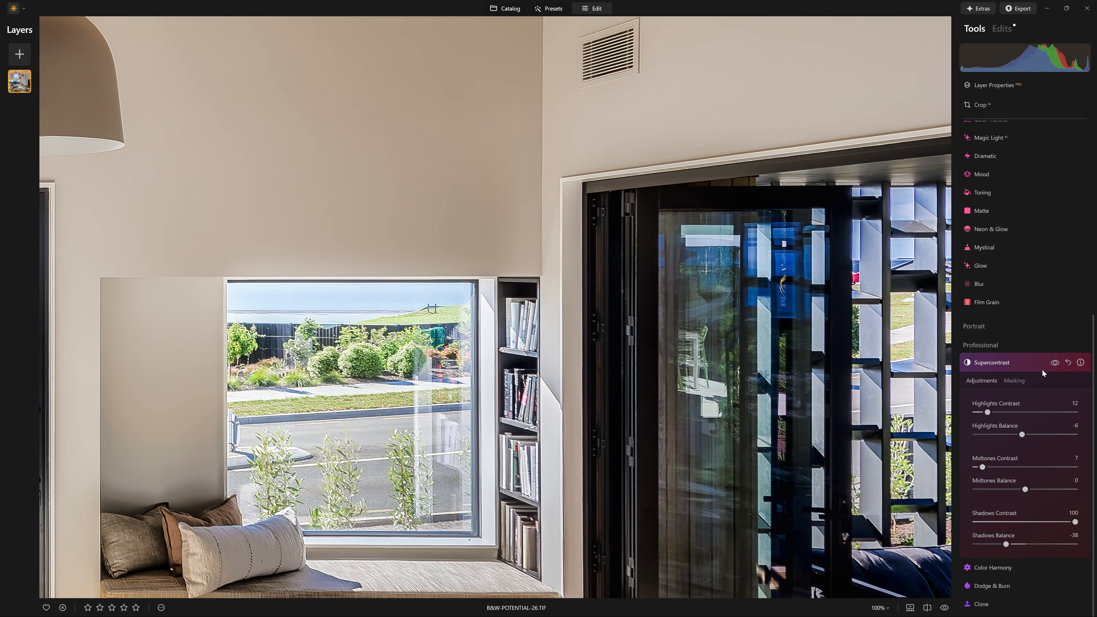
left_click(1056, 364)
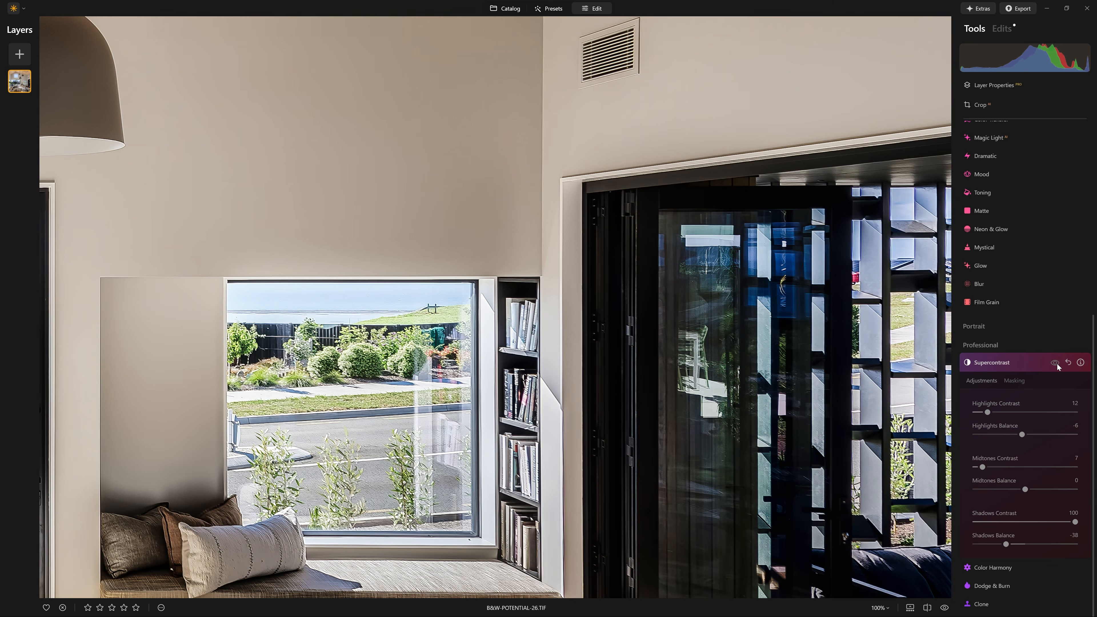
left_click(1056, 364)
left_click(1057, 364)
left_click(1057, 364)
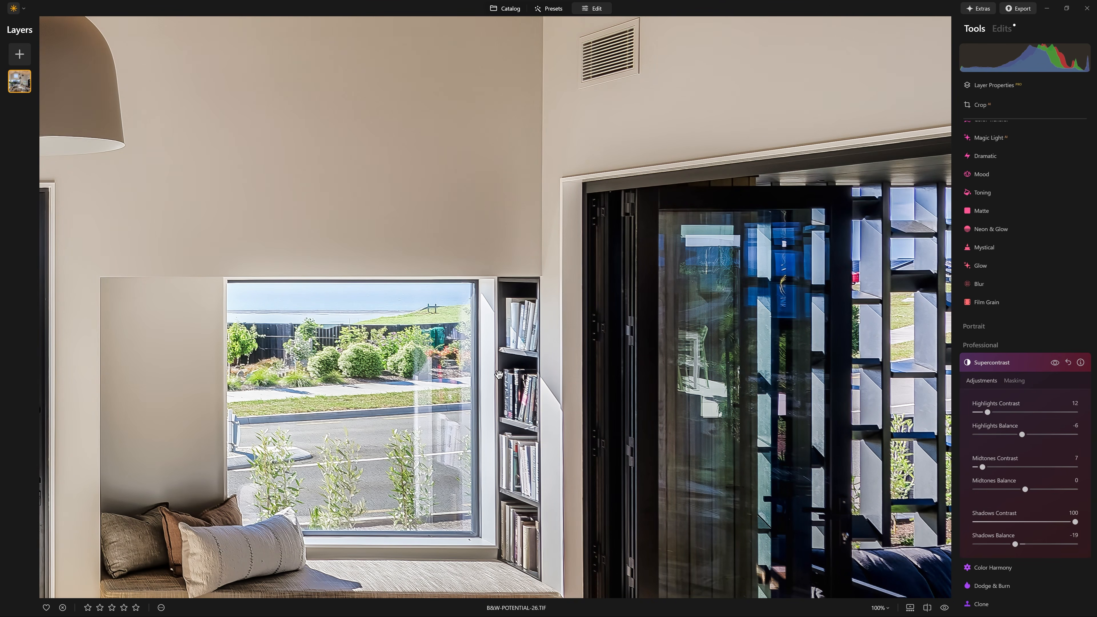
left_click(499, 375)
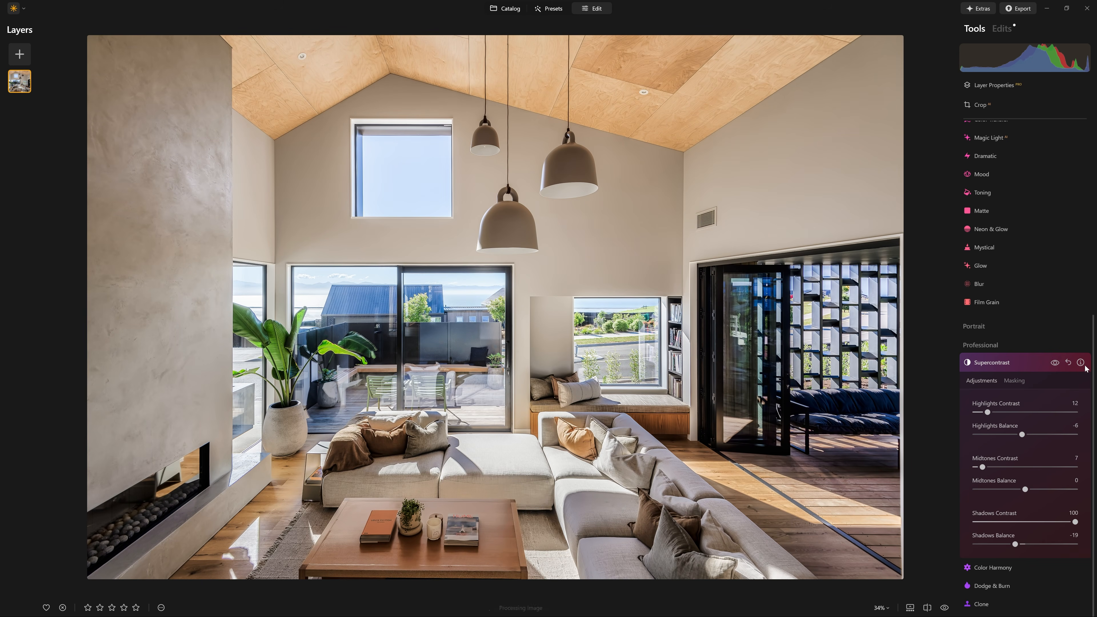
left_click(1055, 364)
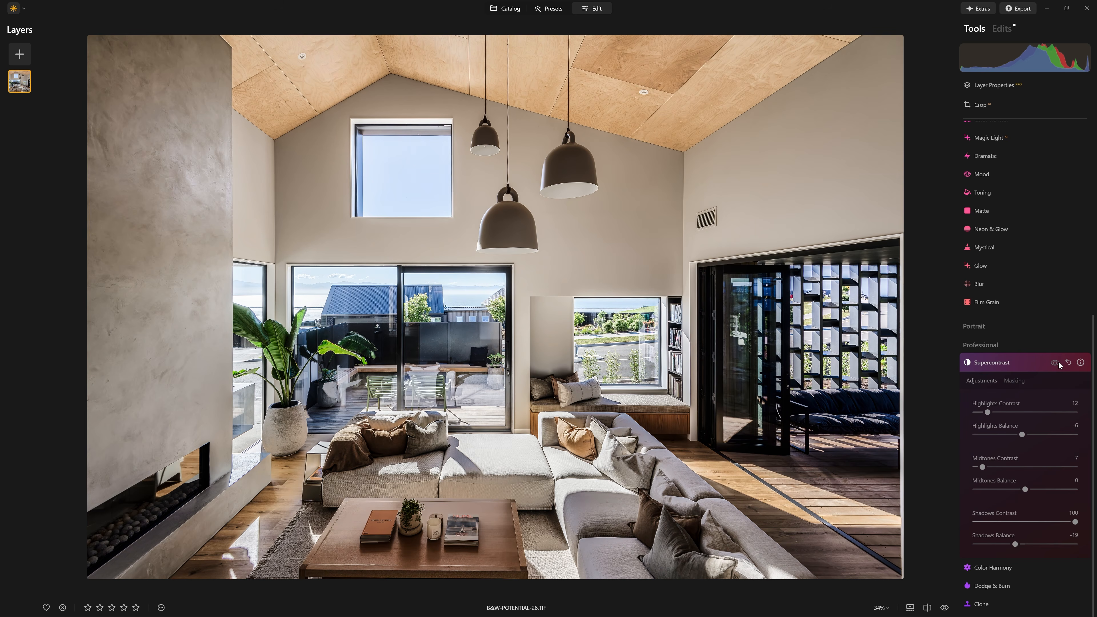
left_click(1056, 363)
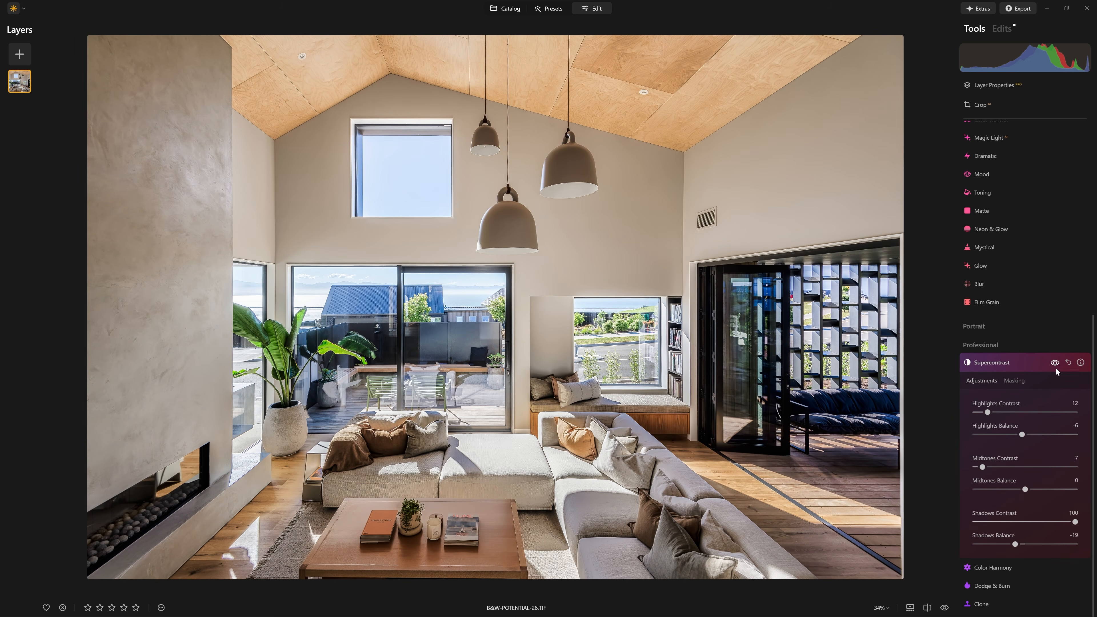
Lower Shadows Contrast to 16, compare Supercontrast on and off, and collapse the tool.
left_click(1001, 522)
left_click_drag(994, 522, 990, 522)
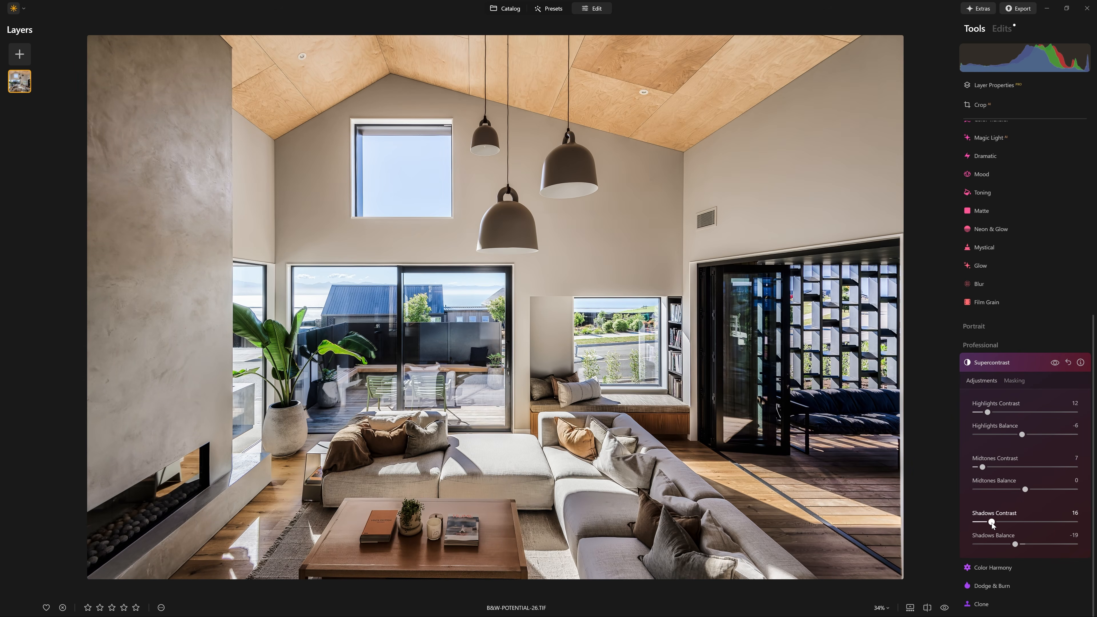
left_click(1054, 364)
left_click(1055, 364)
left_click(1054, 364)
left_click(1054, 365)
left_click(994, 363)
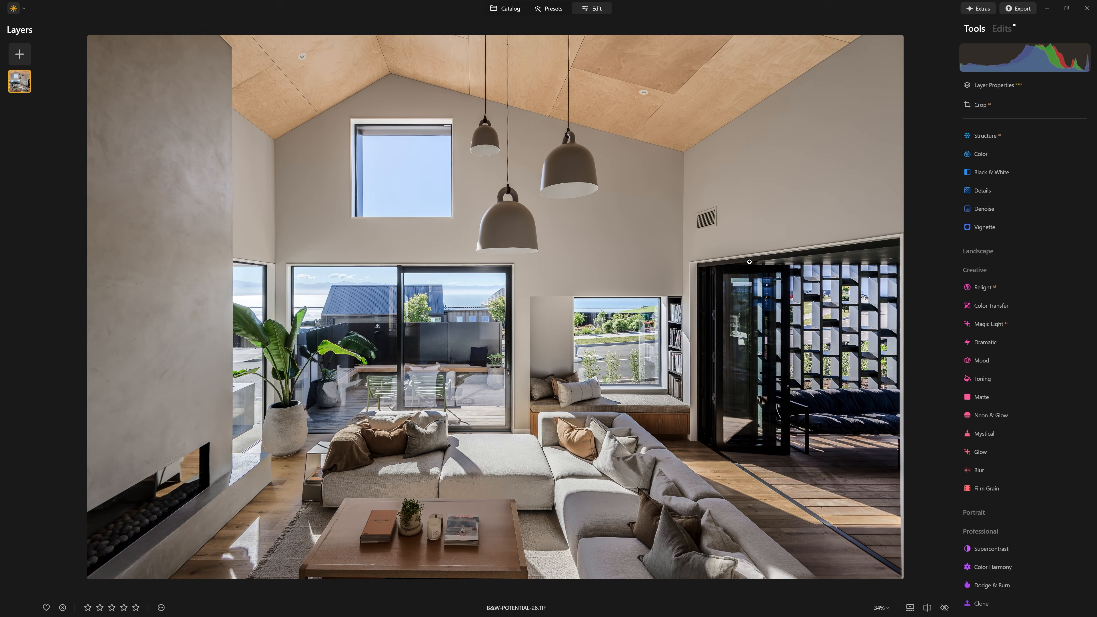
Compare the original and edited photo, including a 100% view of the pendant lamps and wall.
key("backslash")
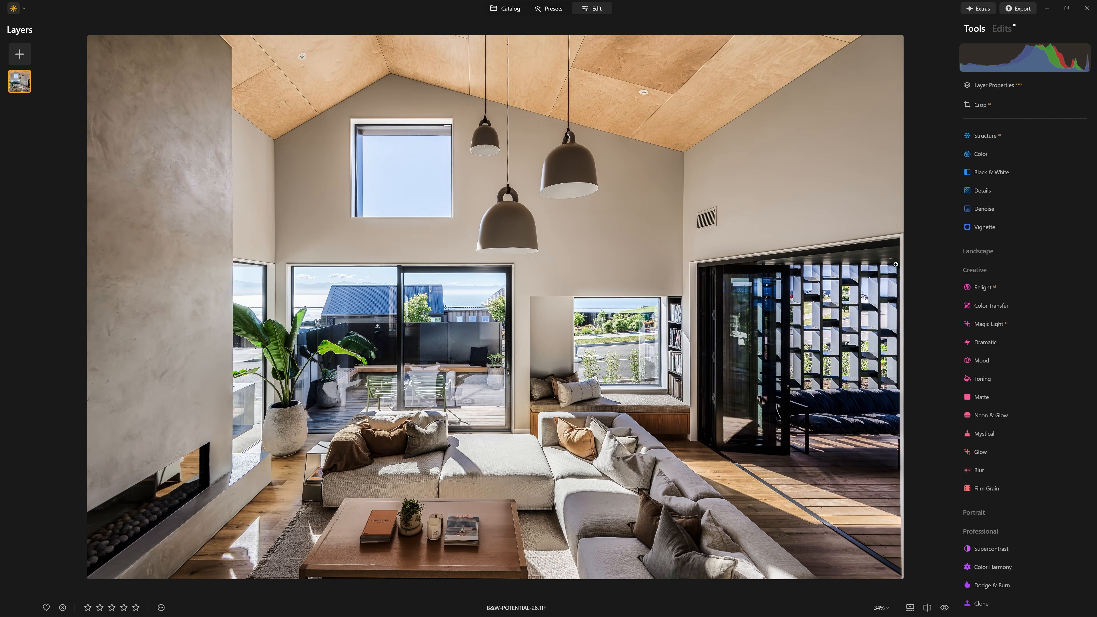
key("backslash")
key("backslash")
left_click(514, 208)
key("backslash")
key("backslash")
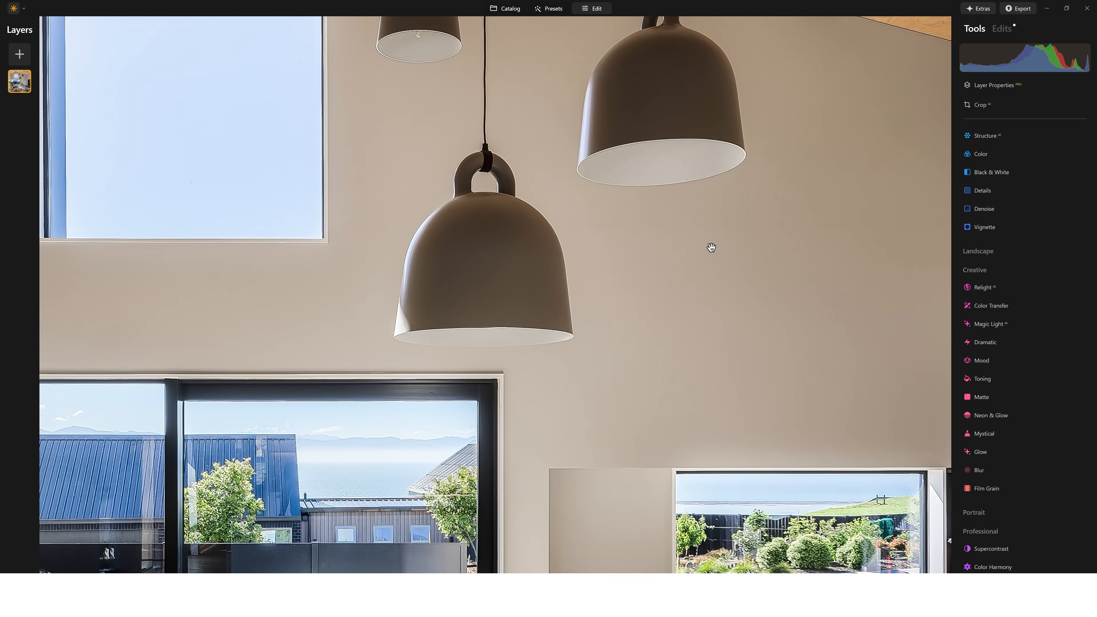
key("backslash")
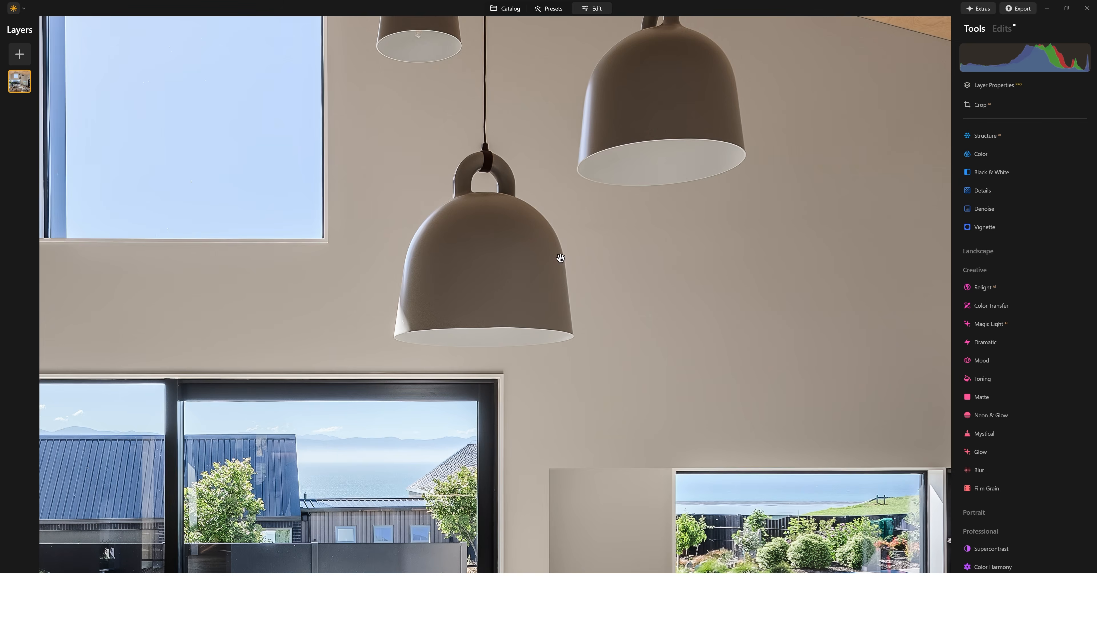
key("backslash")
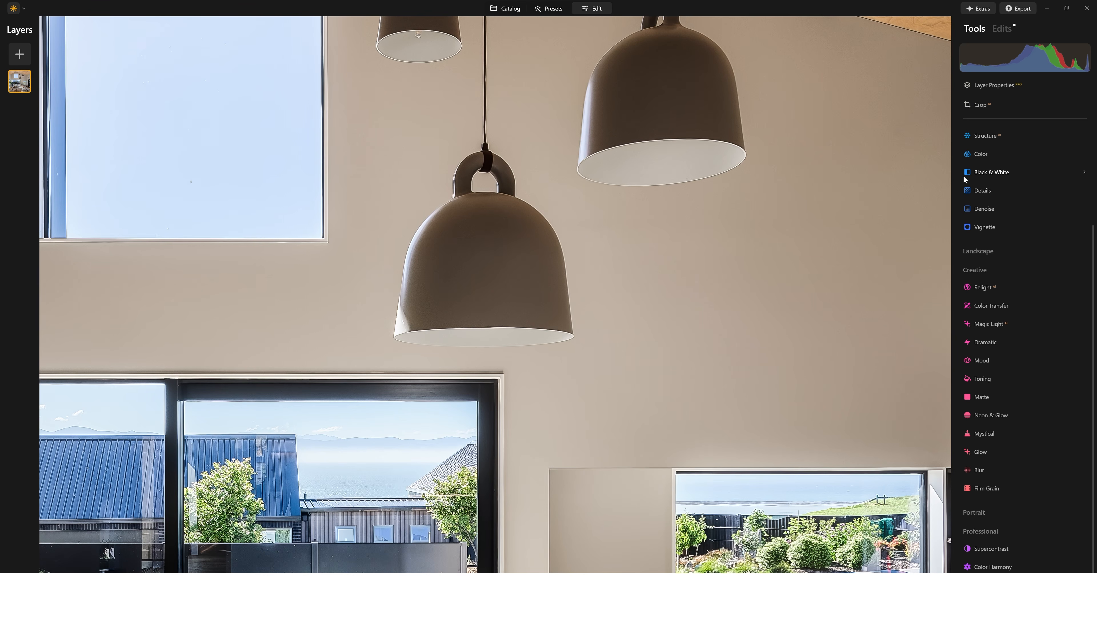
Set the HSL saturation in the Color tool to -19 for Yellow, -9 for Orange and -4 for Green.
left_click(980, 154)
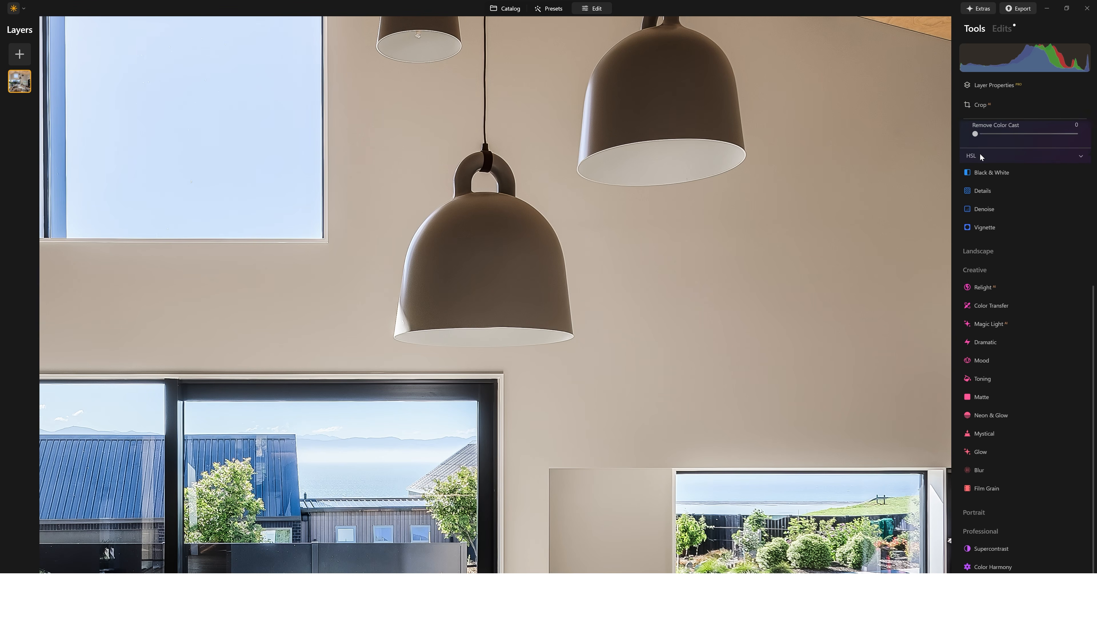
left_click(995, 265)
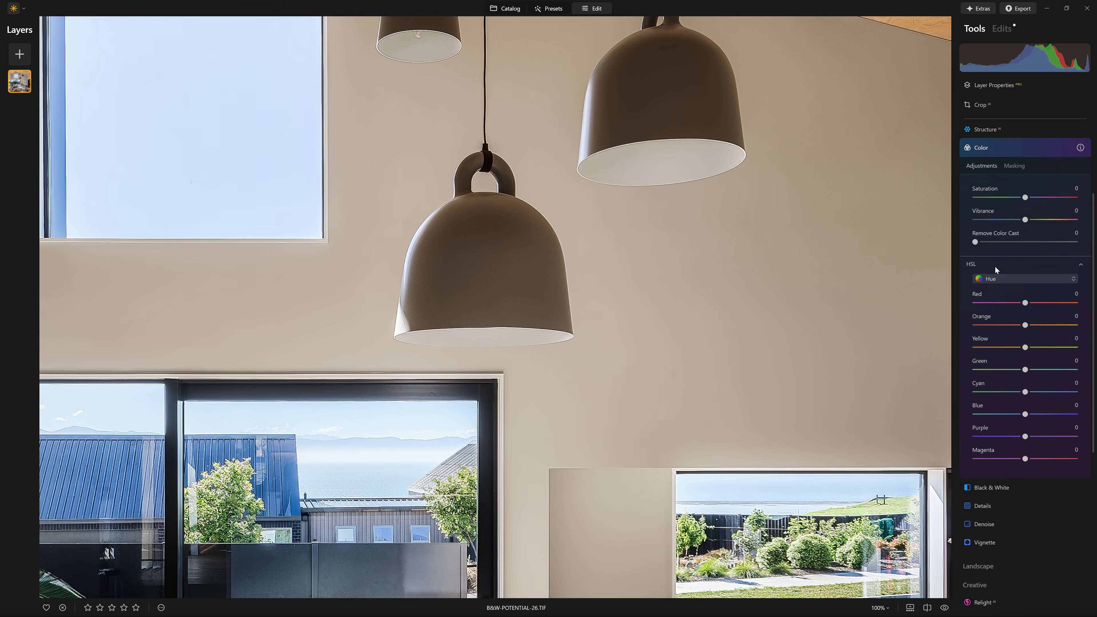
scroll(1015, 270, "down", 1)
left_click(1024, 229)
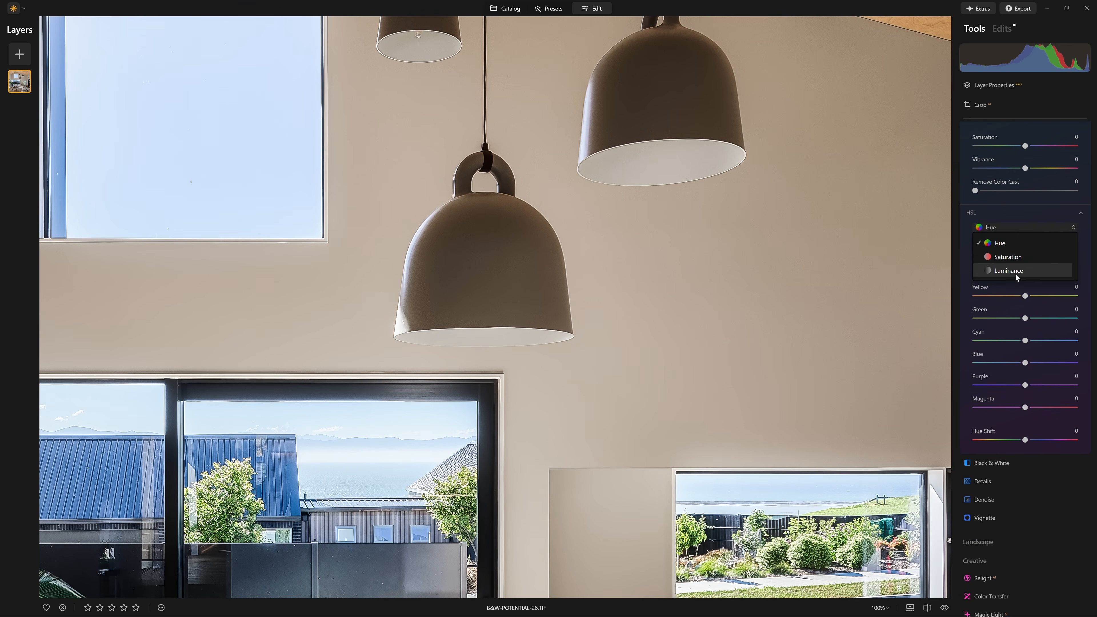
left_click(1011, 255)
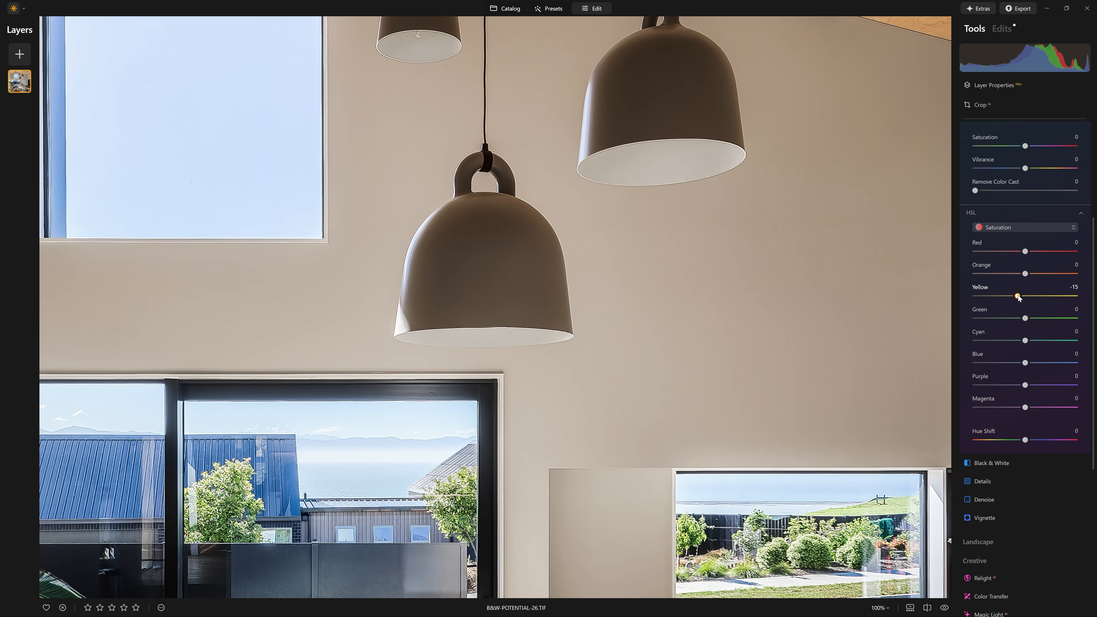
left_click_drag(1015, 296, 1018, 296)
left_click_drag(1026, 273, 1021, 275)
left_click(458, 234)
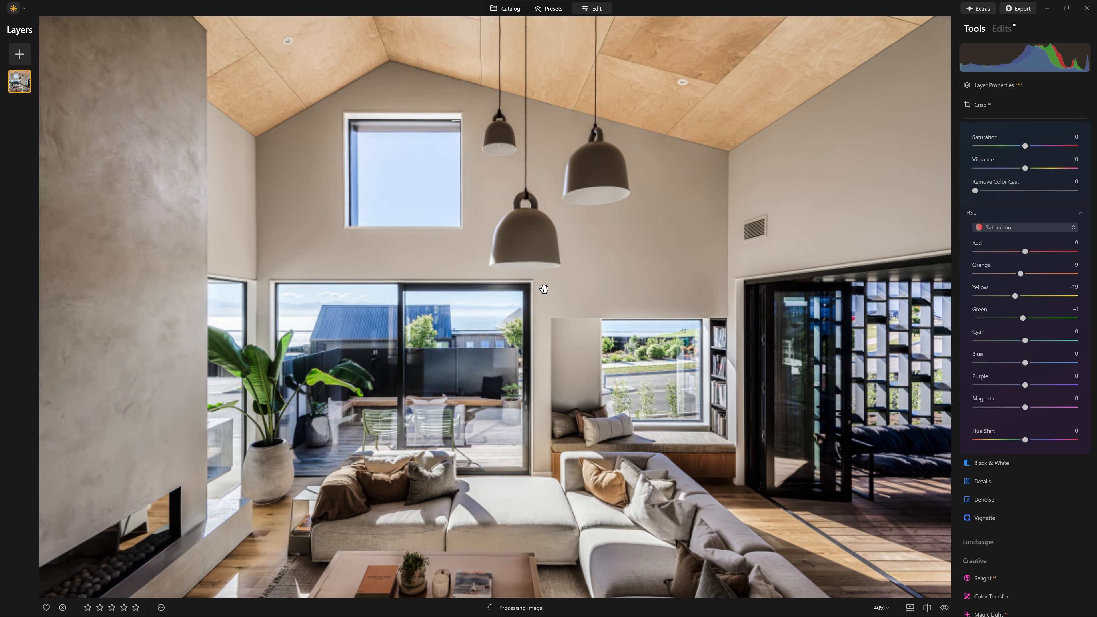
Try the HSL Blue saturation at 31 and at -31.
left_click_drag(1026, 363, 1052, 367)
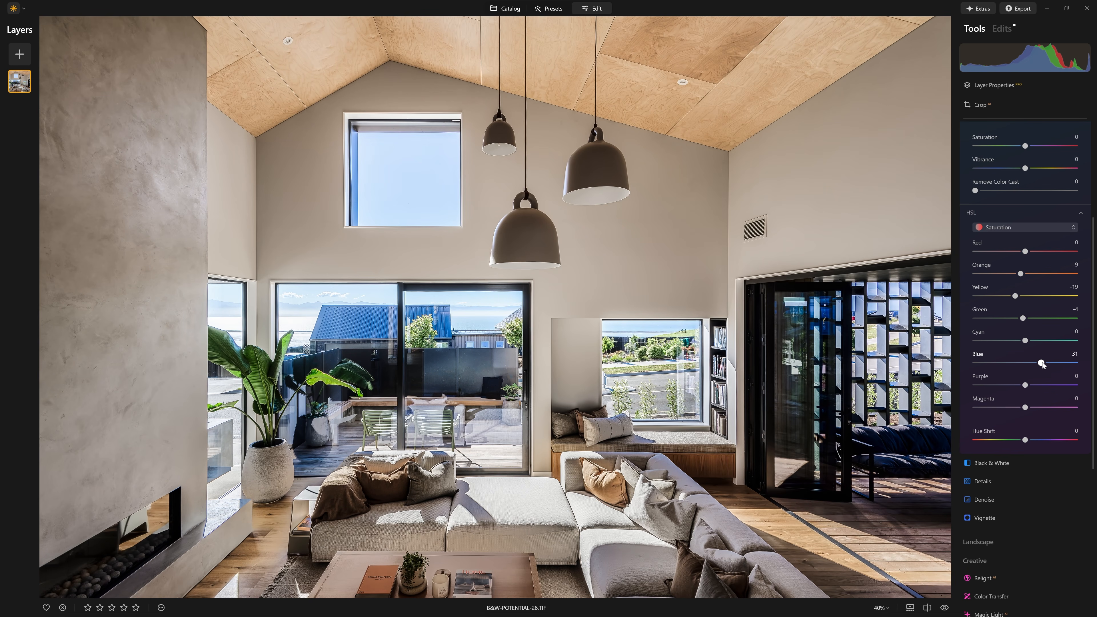
left_click_drag(1042, 364, 1012, 364)
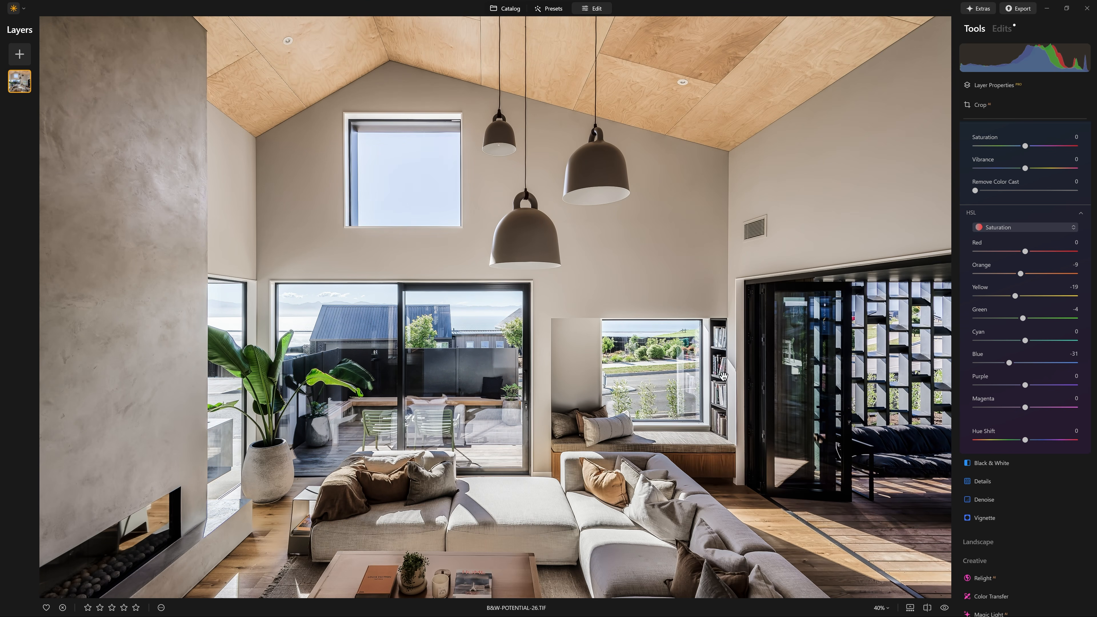
scroll(656, 365, "down", 2)
scroll(1013, 351, "up", 2)
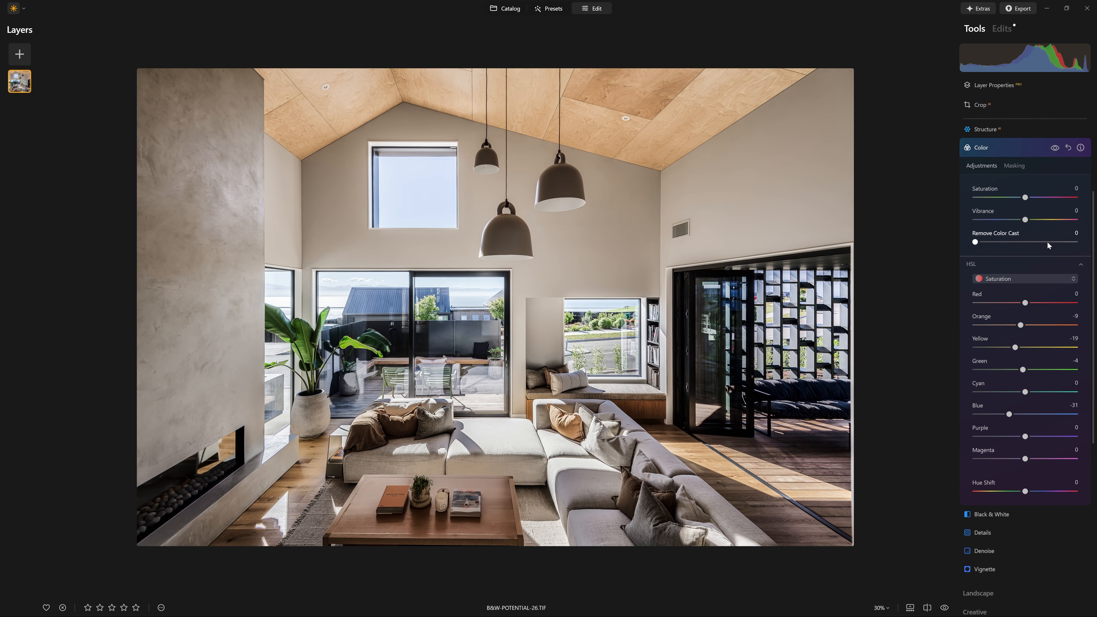
Compare the Color adjustments on and off, reduce the strength of the Blue desaturation, and collapse the Color tool.
left_click(1057, 148)
left_click(1056, 149)
left_click_drag(1011, 415, 1021, 415)
left_click(1027, 155)
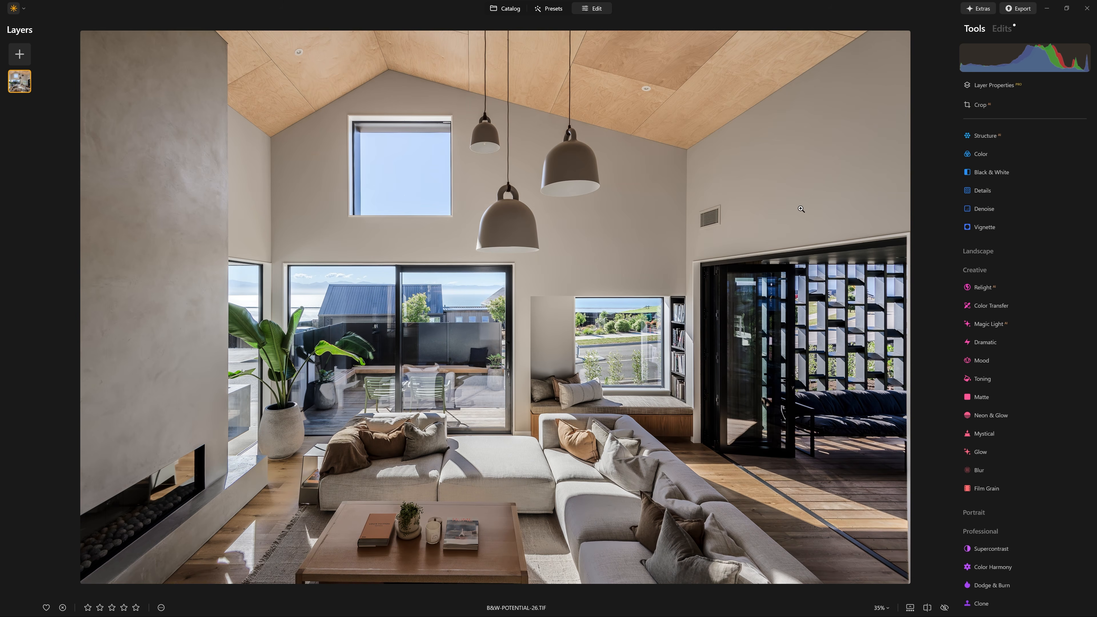
Compare the full living room photo repeatedly between its original and fully edited versions.
key("backslash")
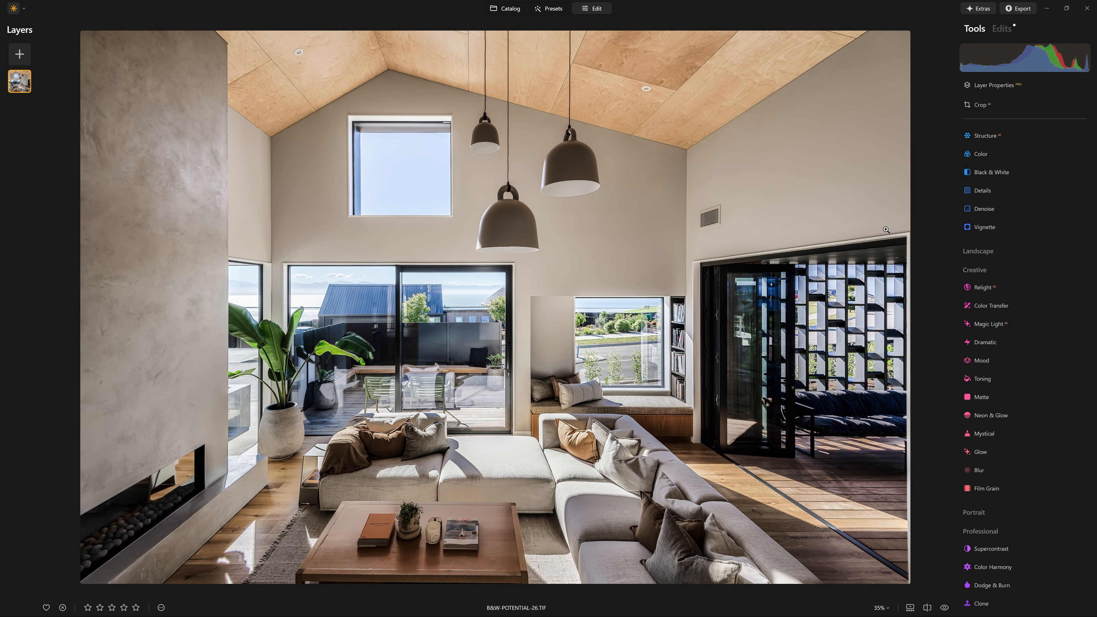
key("backslash")
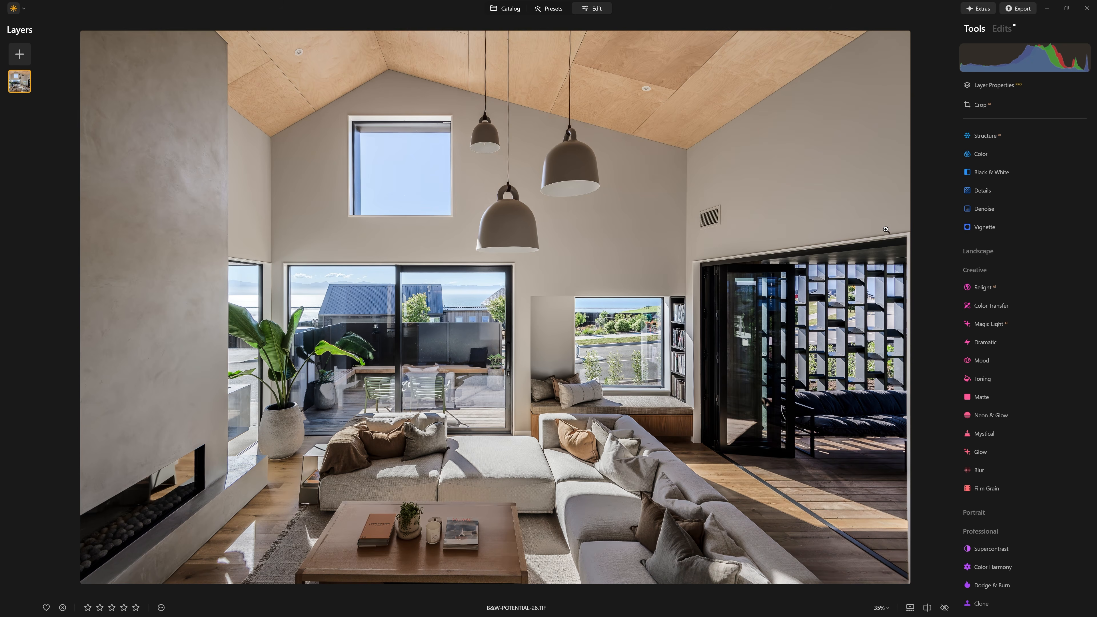
key("backslash")
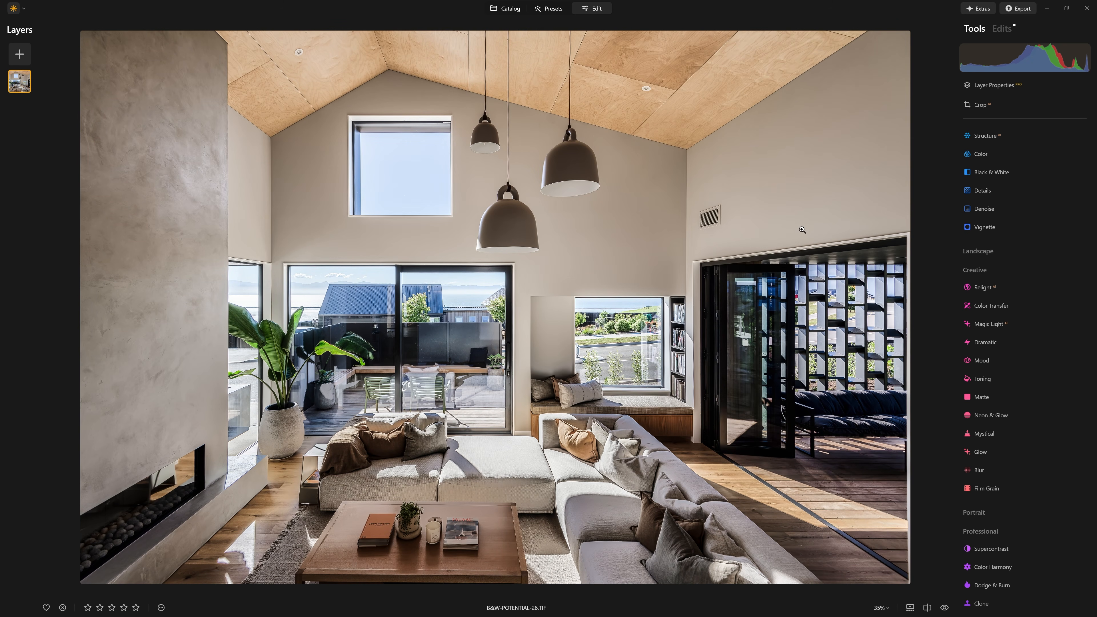
key("backslash")
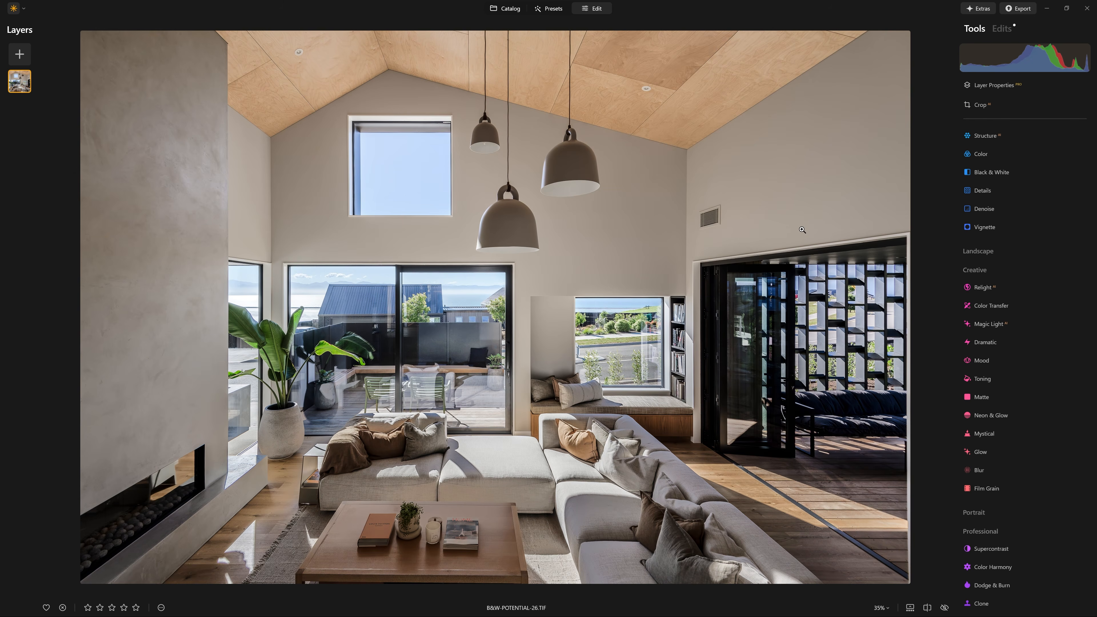
key("backslash")
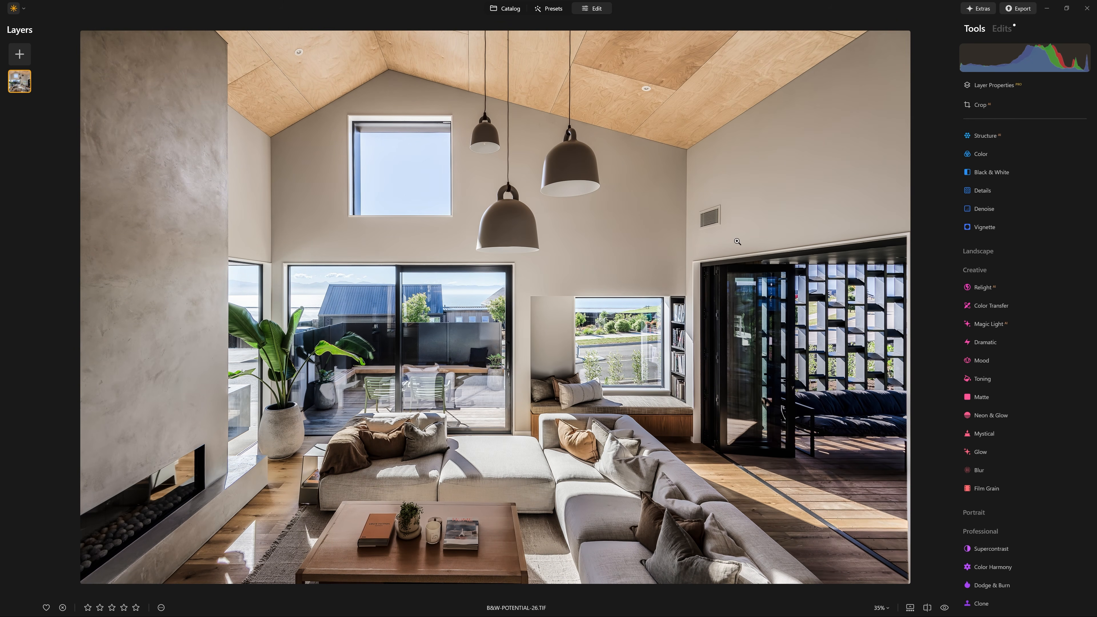
key("backslash")
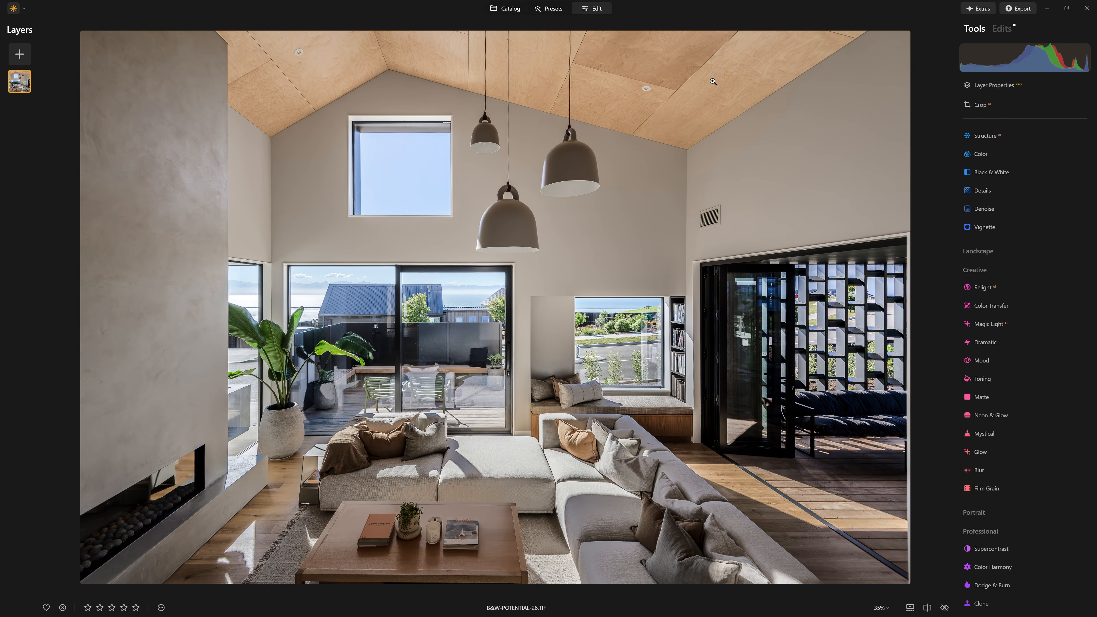
key("backslash")
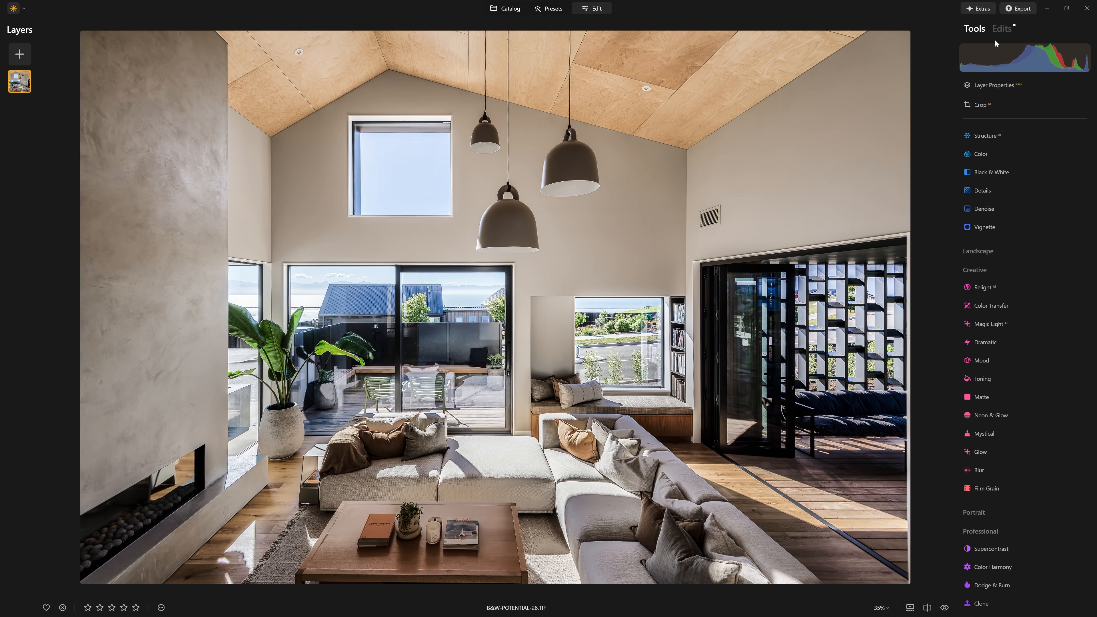
Review the list of applied edits and save them as a new preset named AT Archi Pop 4.
left_click(1001, 29)
left_click(998, 86)
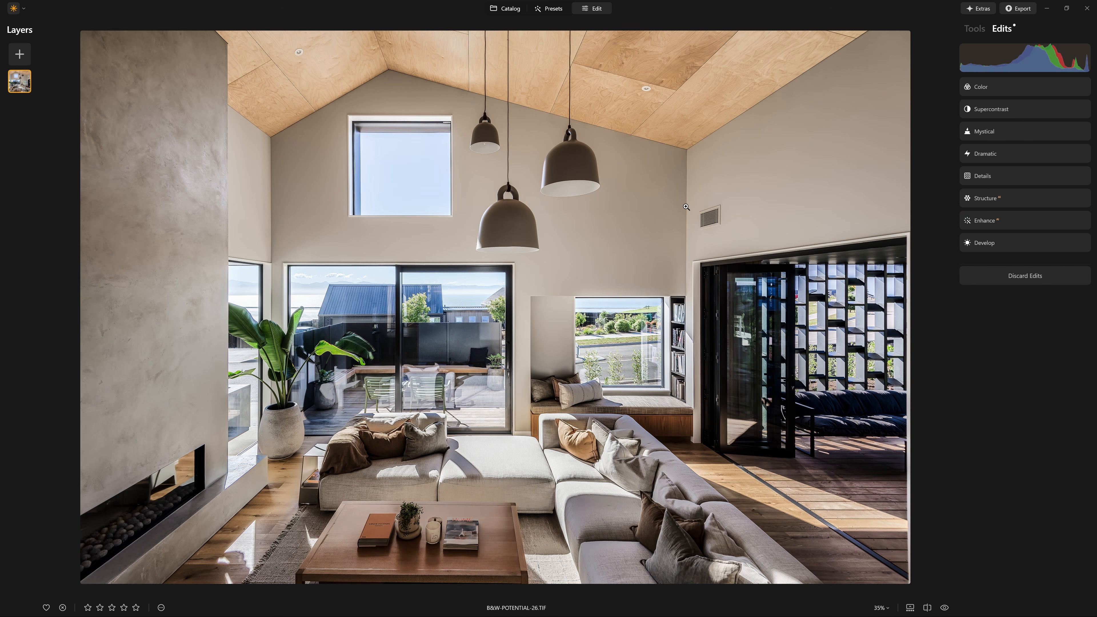
key("backslash")
left_click(160, 608)
left_click(182, 578)
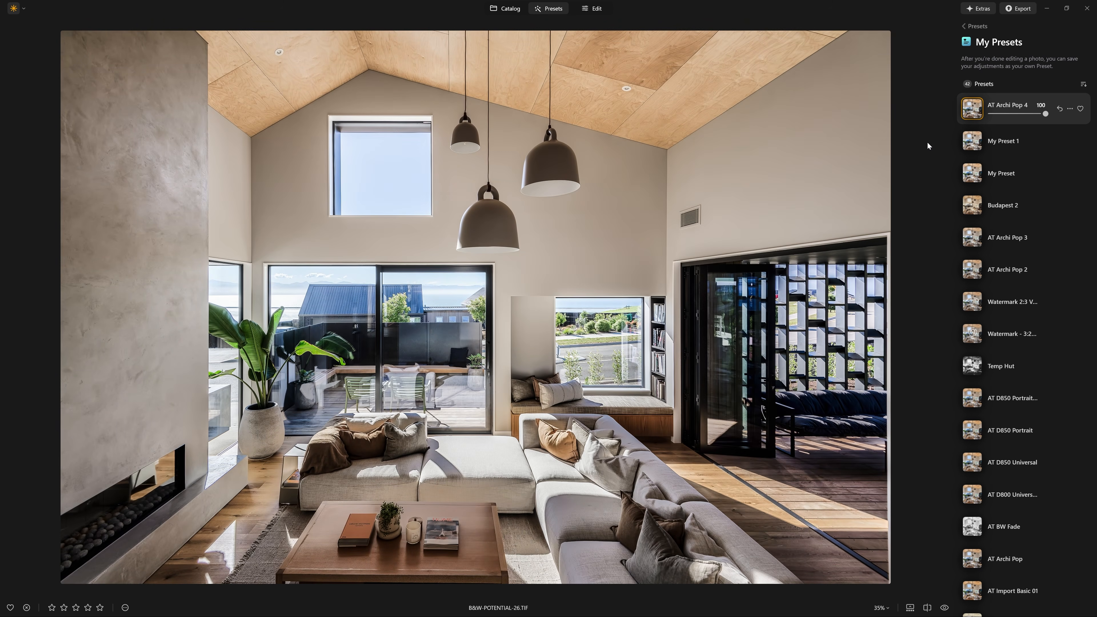
Apply My Preset 1 for comparison, reapply AT Archi Pop 4 to the photo, and return to the editing tools.
left_click(979, 143)
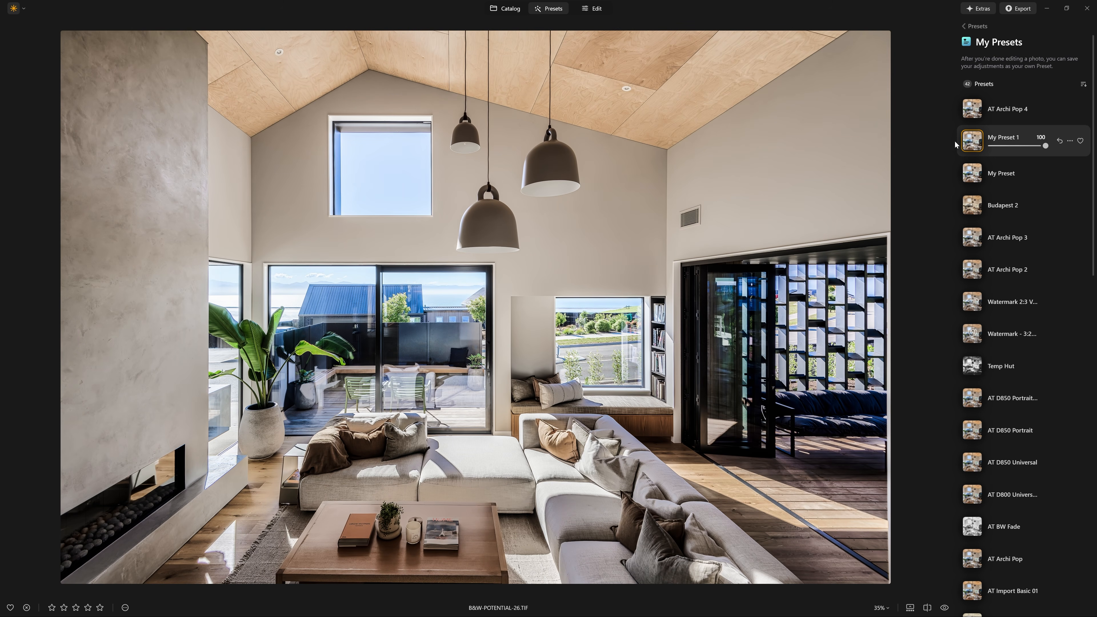
left_click(974, 110)
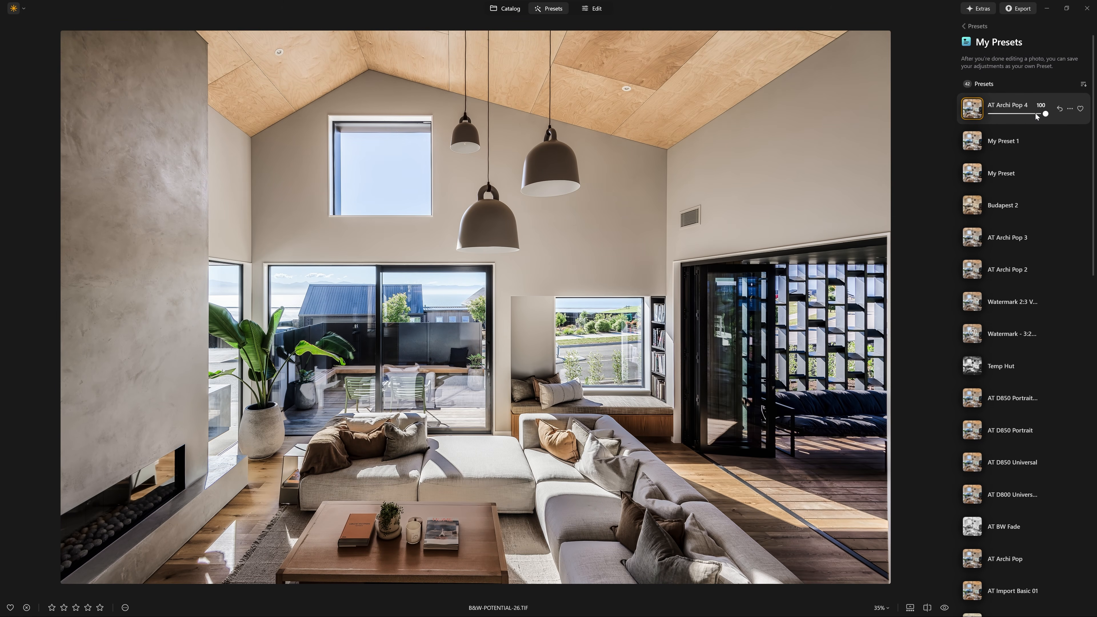
left_click(969, 27)
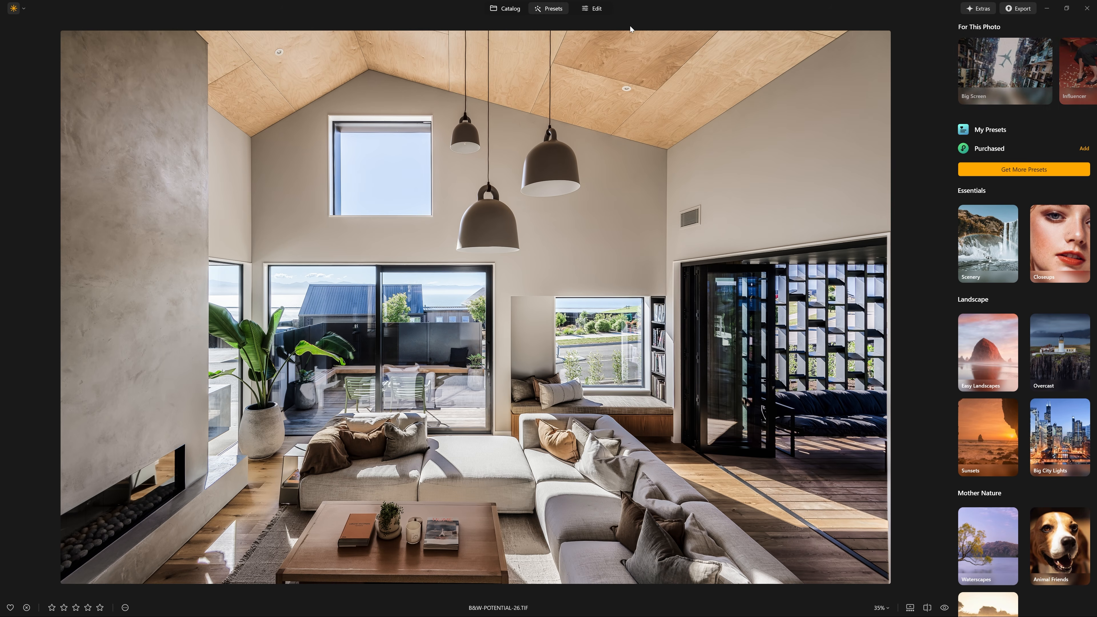
left_click(591, 9)
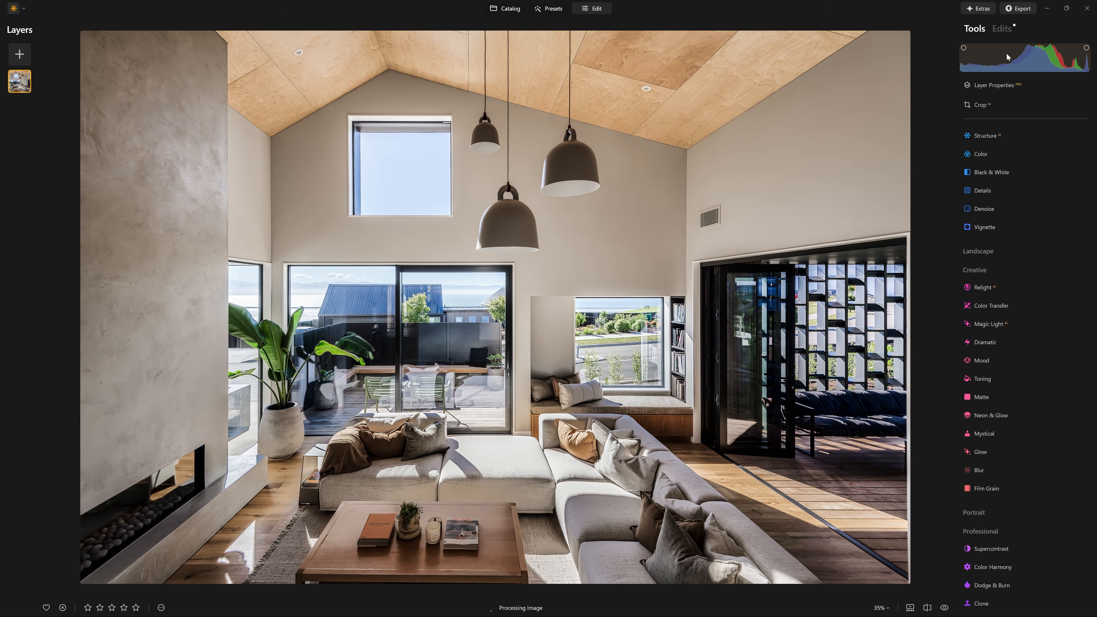
Among the applied edits, try the Enhance Accent at 88, set it to 31, and expand the Color edit for review.
left_click(1002, 28)
left_click(1004, 218)
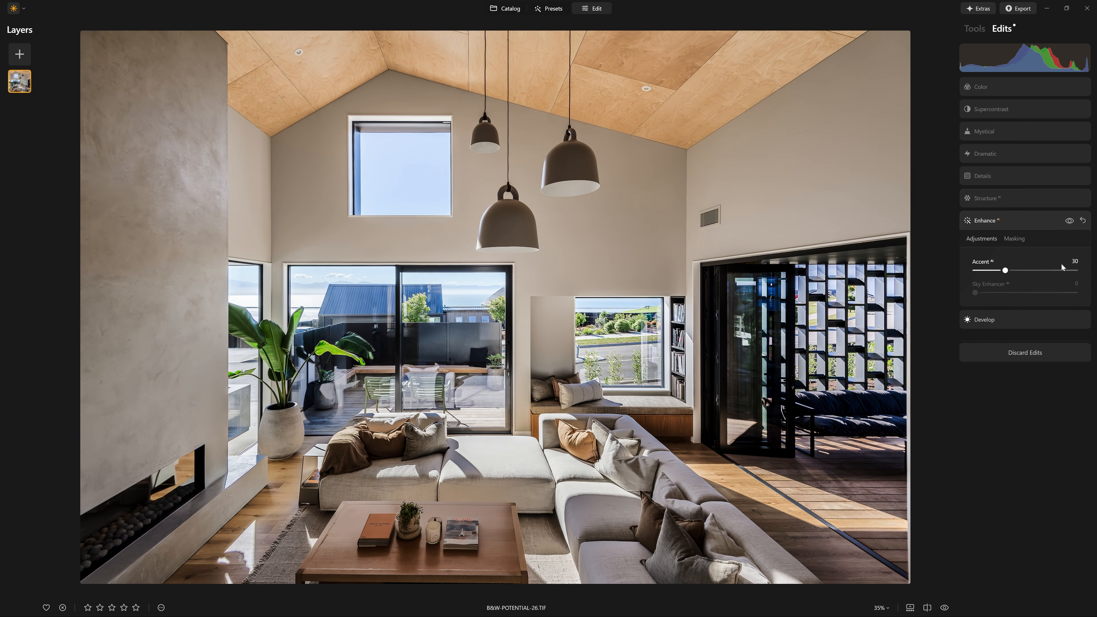
left_click_drag(1005, 271, 1064, 271)
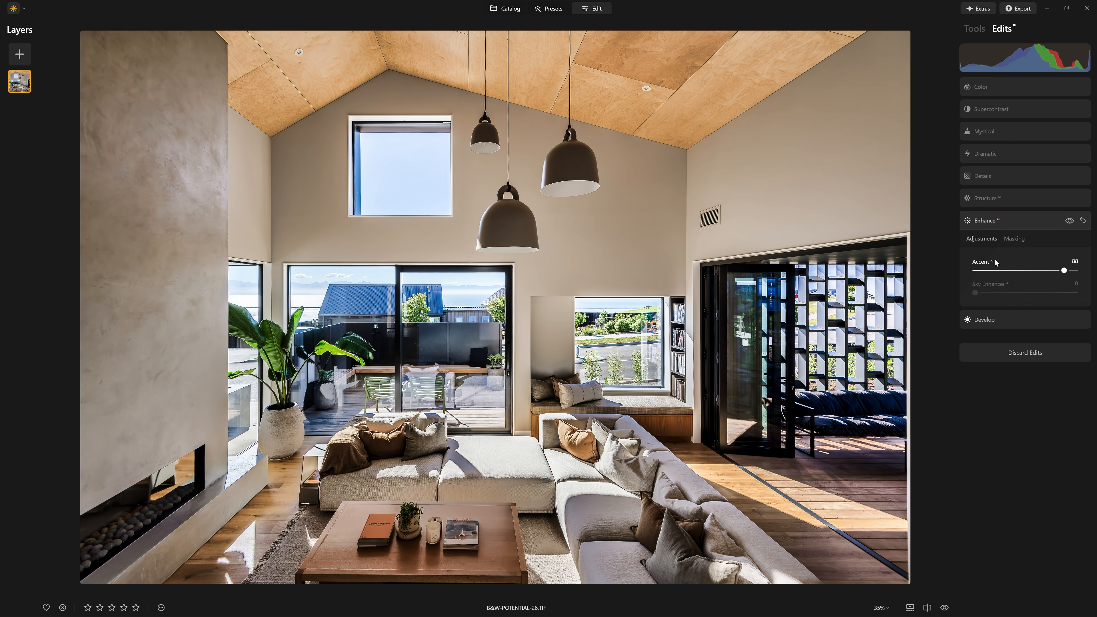
left_click(1006, 271)
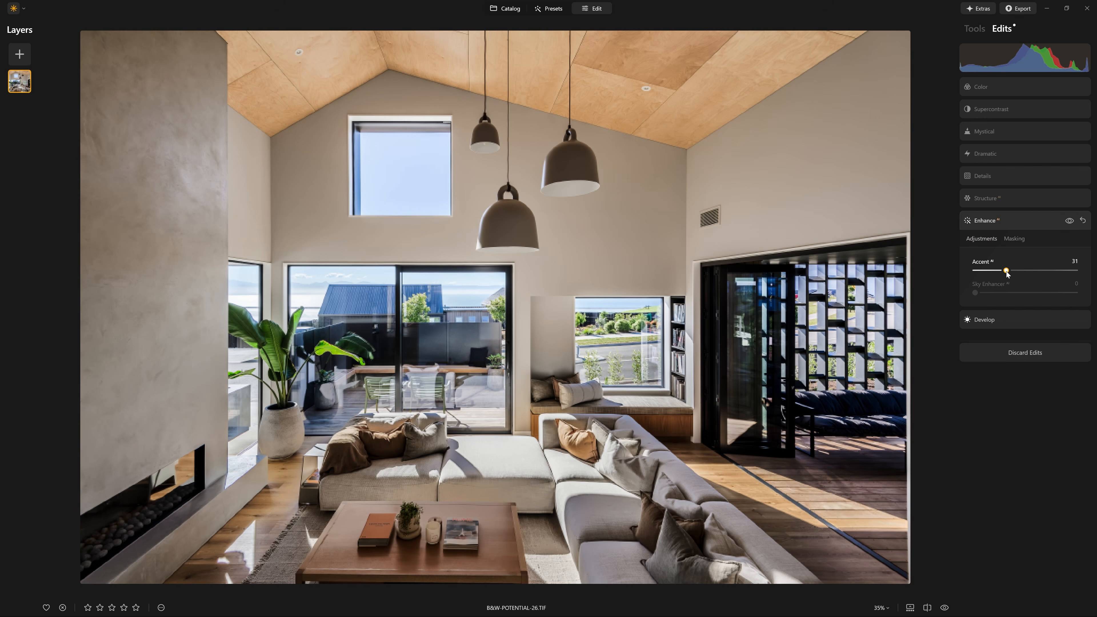
left_click(1015, 221)
left_click(990, 87)
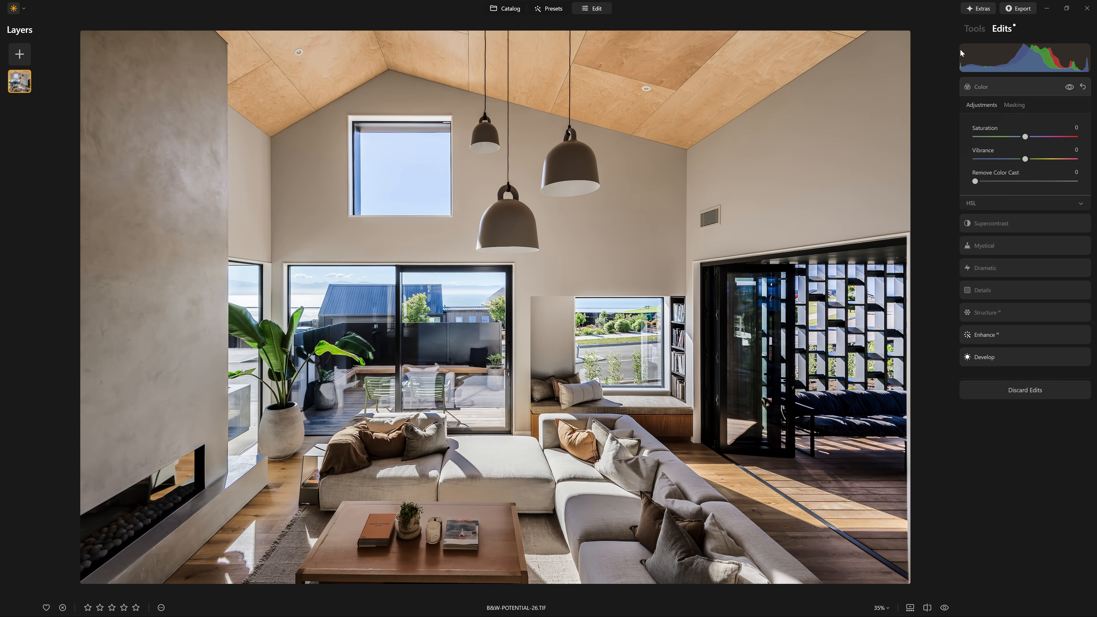
Reduce the AT Archi Pop 4 preset's strength to 34 and compare the photo repeatedly with its original version.
left_click(551, 9)
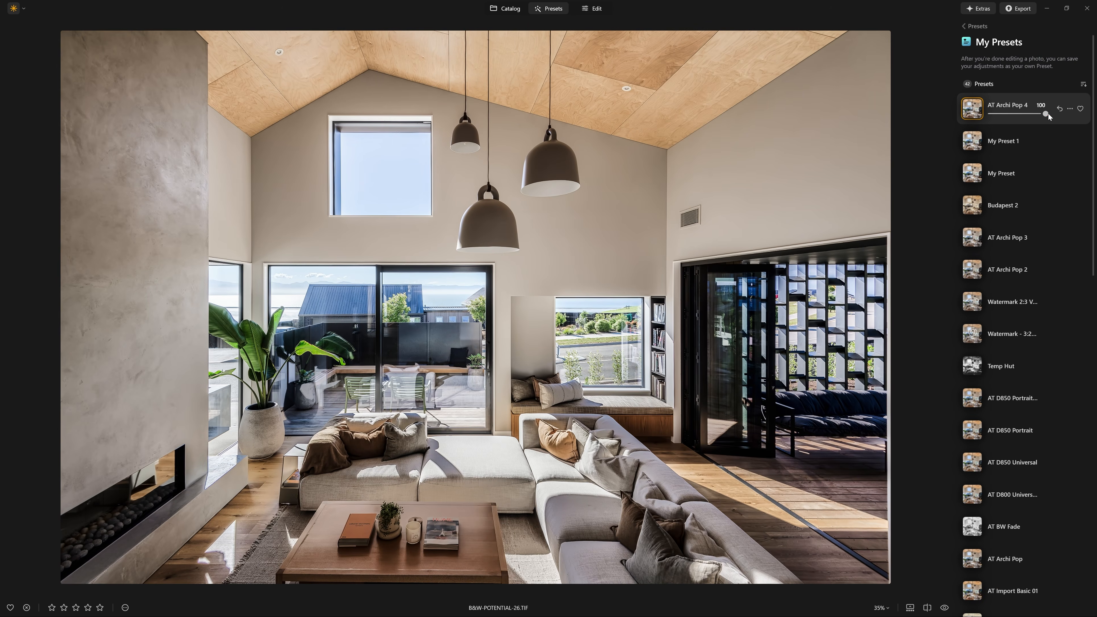
left_click_drag(1046, 114, 1011, 113)
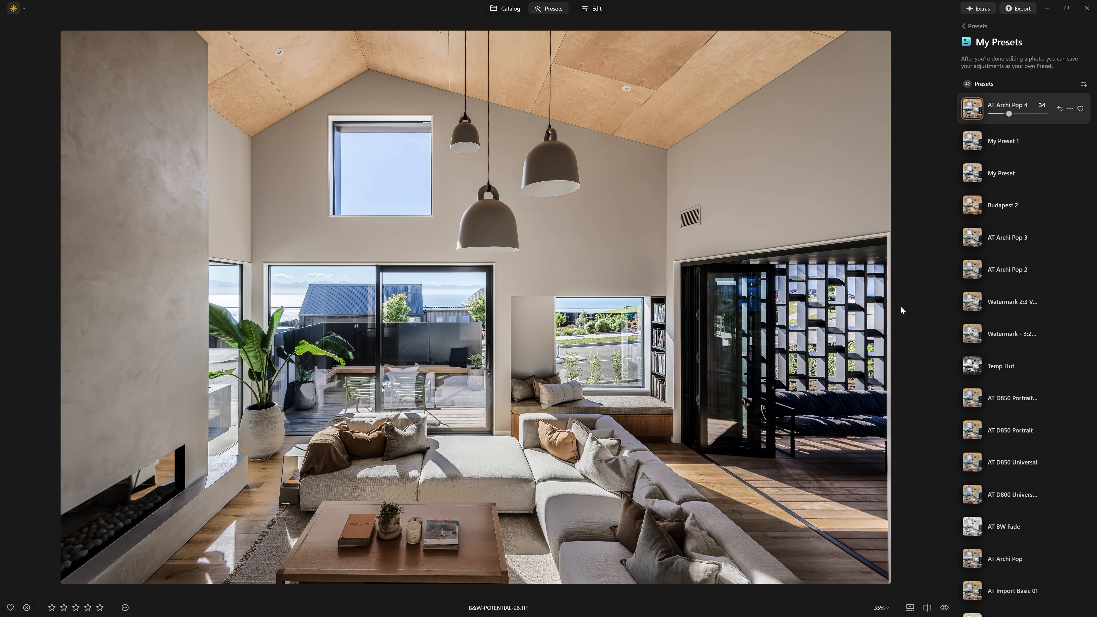
left_click(946, 608)
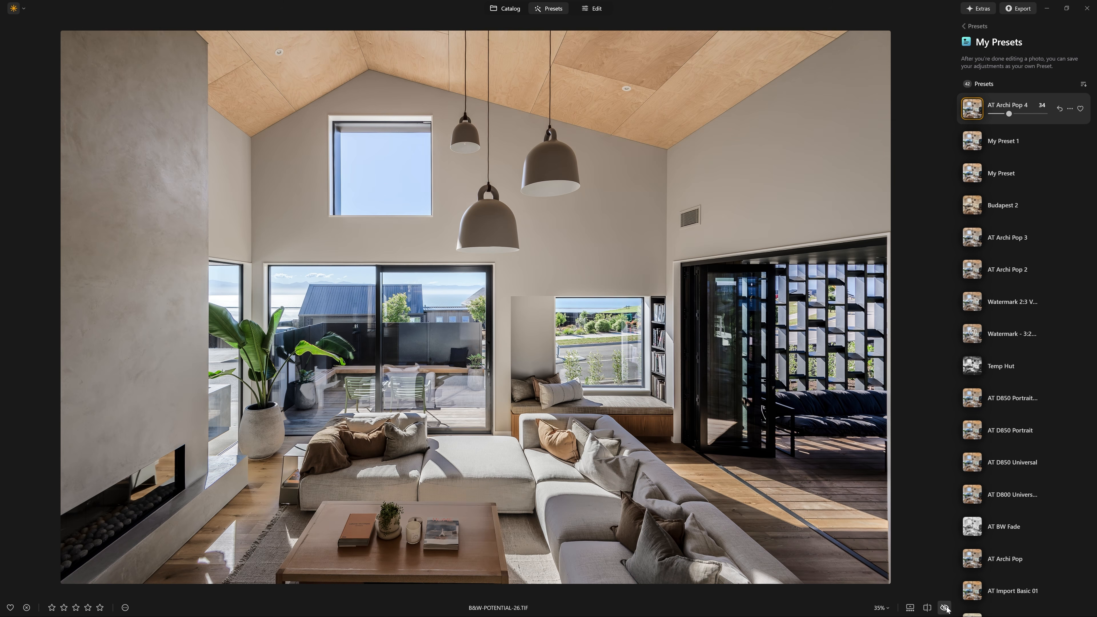
left_click(946, 608)
left_click(946, 608)
left_click(946, 608)
left_click(946, 608)
left_click(946, 608)
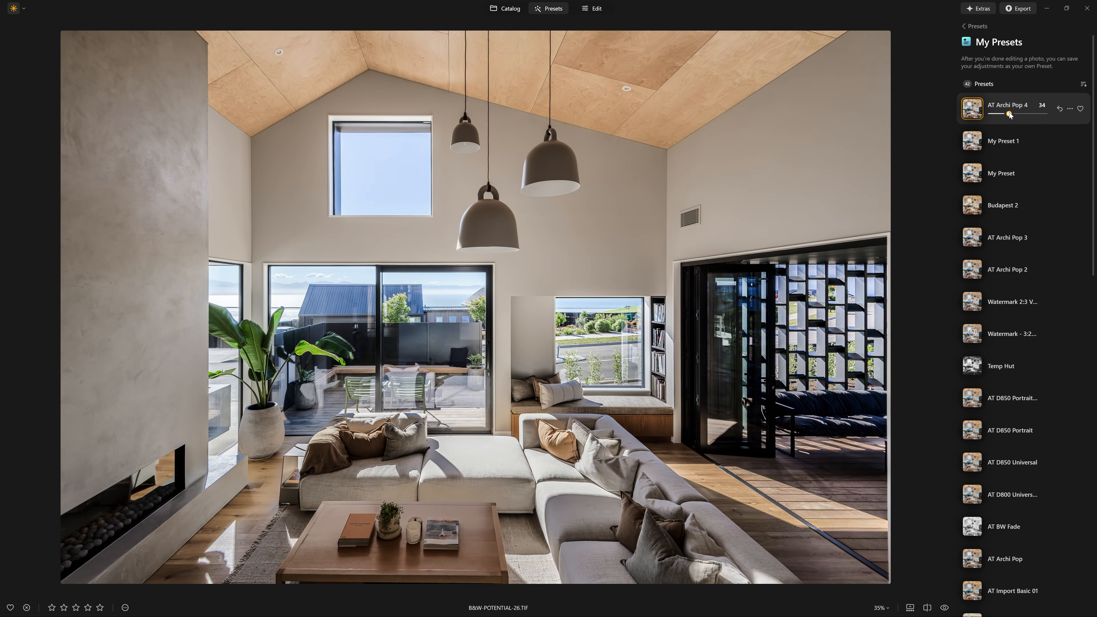
Raise the AT Archi Pop 4 preset's strength to 60 and compare the photo before and after.
left_click_drag(1010, 114, 1024, 115)
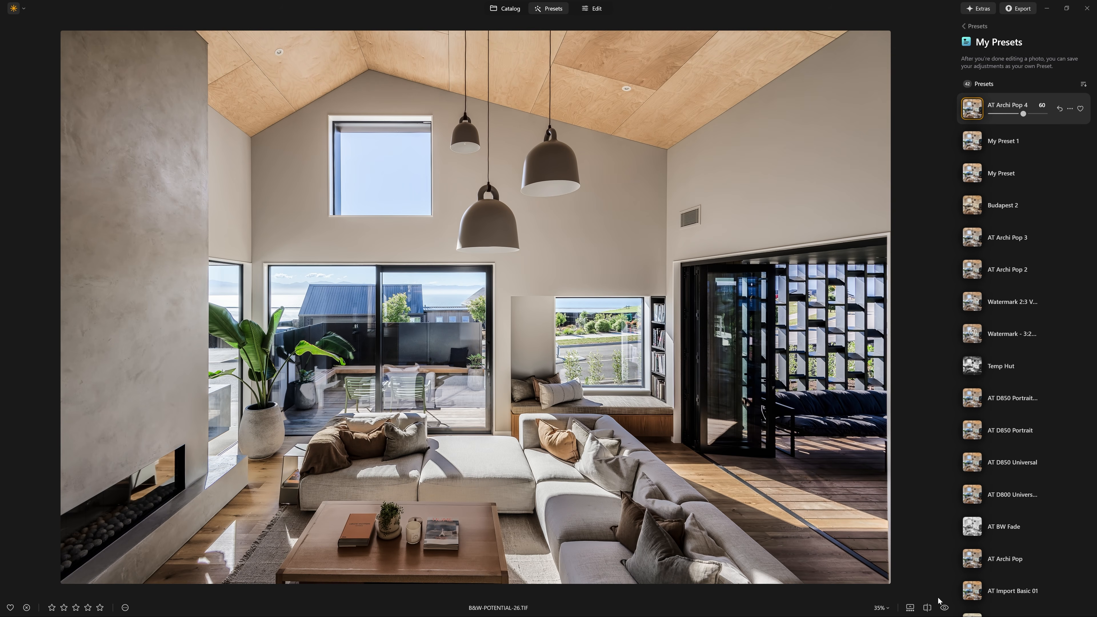
left_click(945, 608)
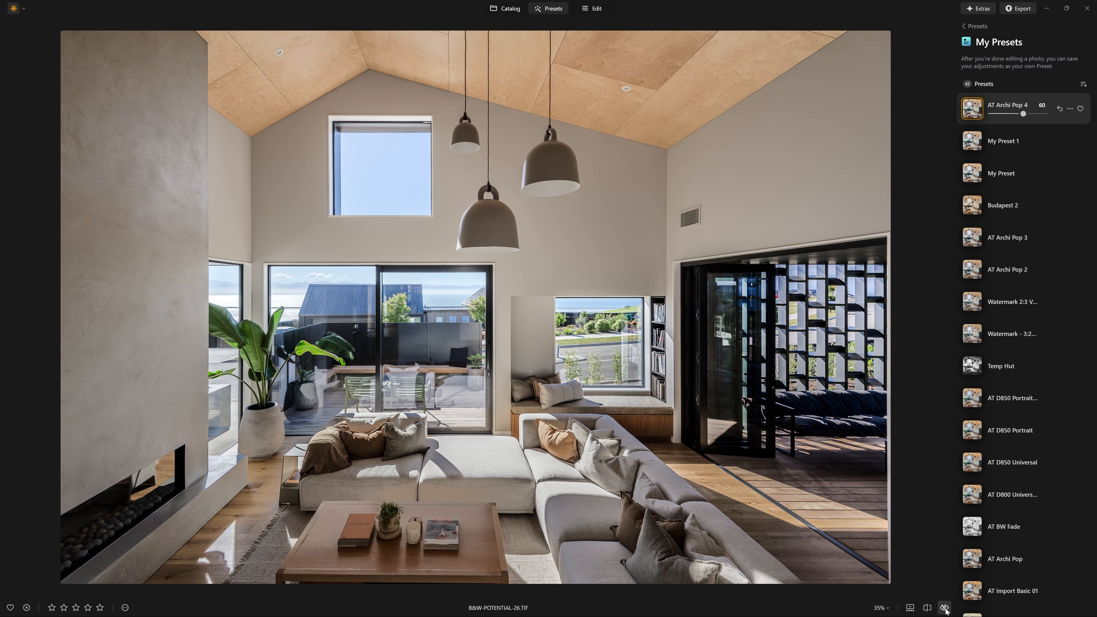
left_click(945, 607)
left_click(945, 608)
left_click(945, 608)
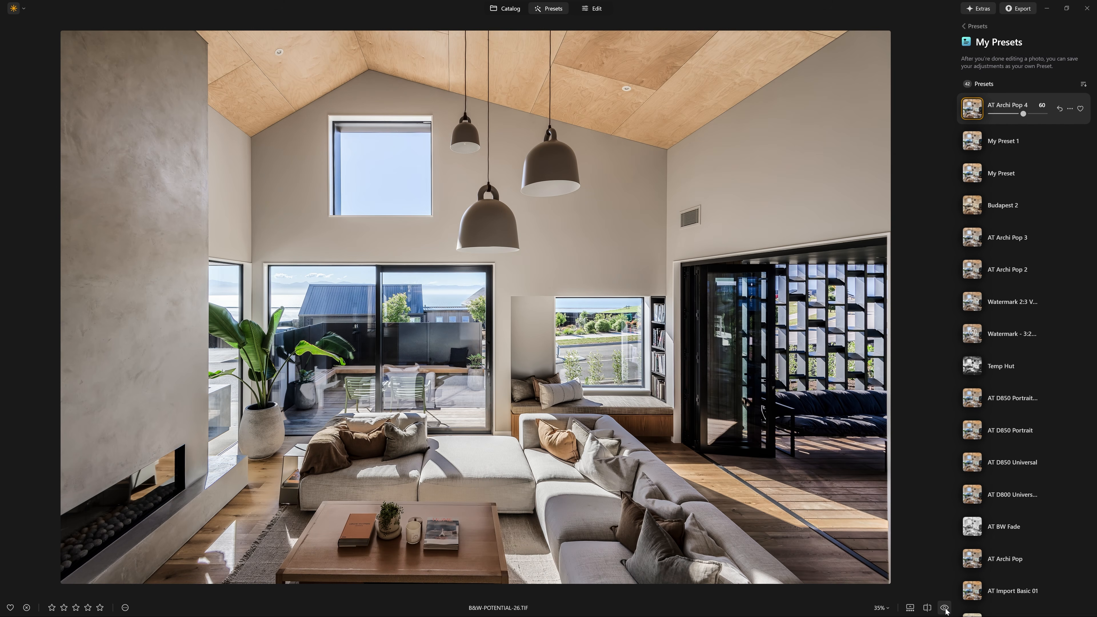
left_click(945, 608)
left_click(945, 608)
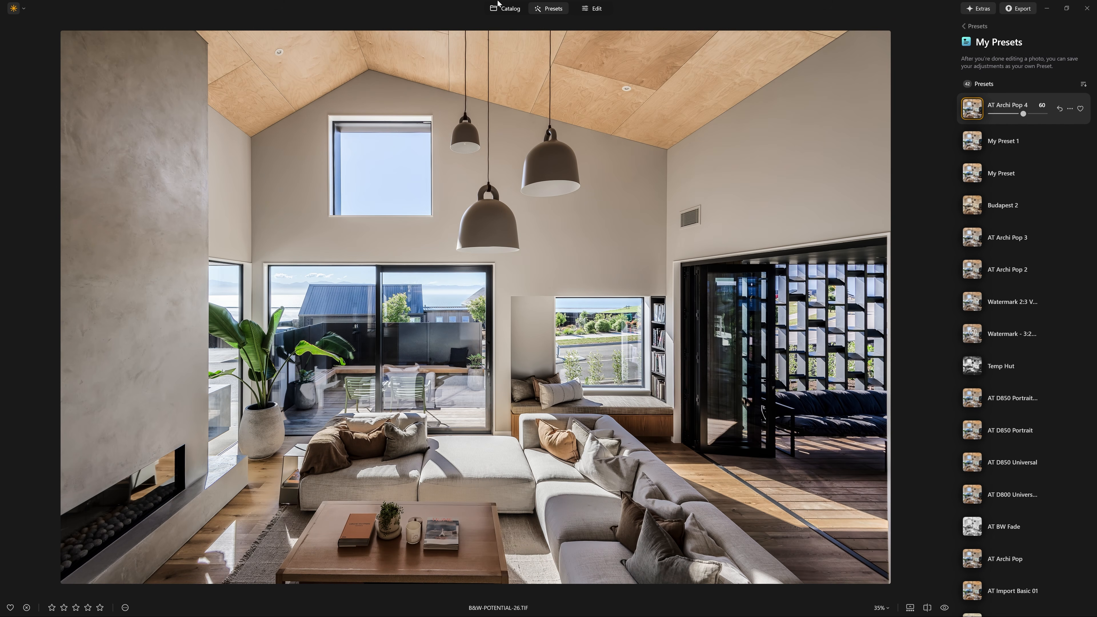